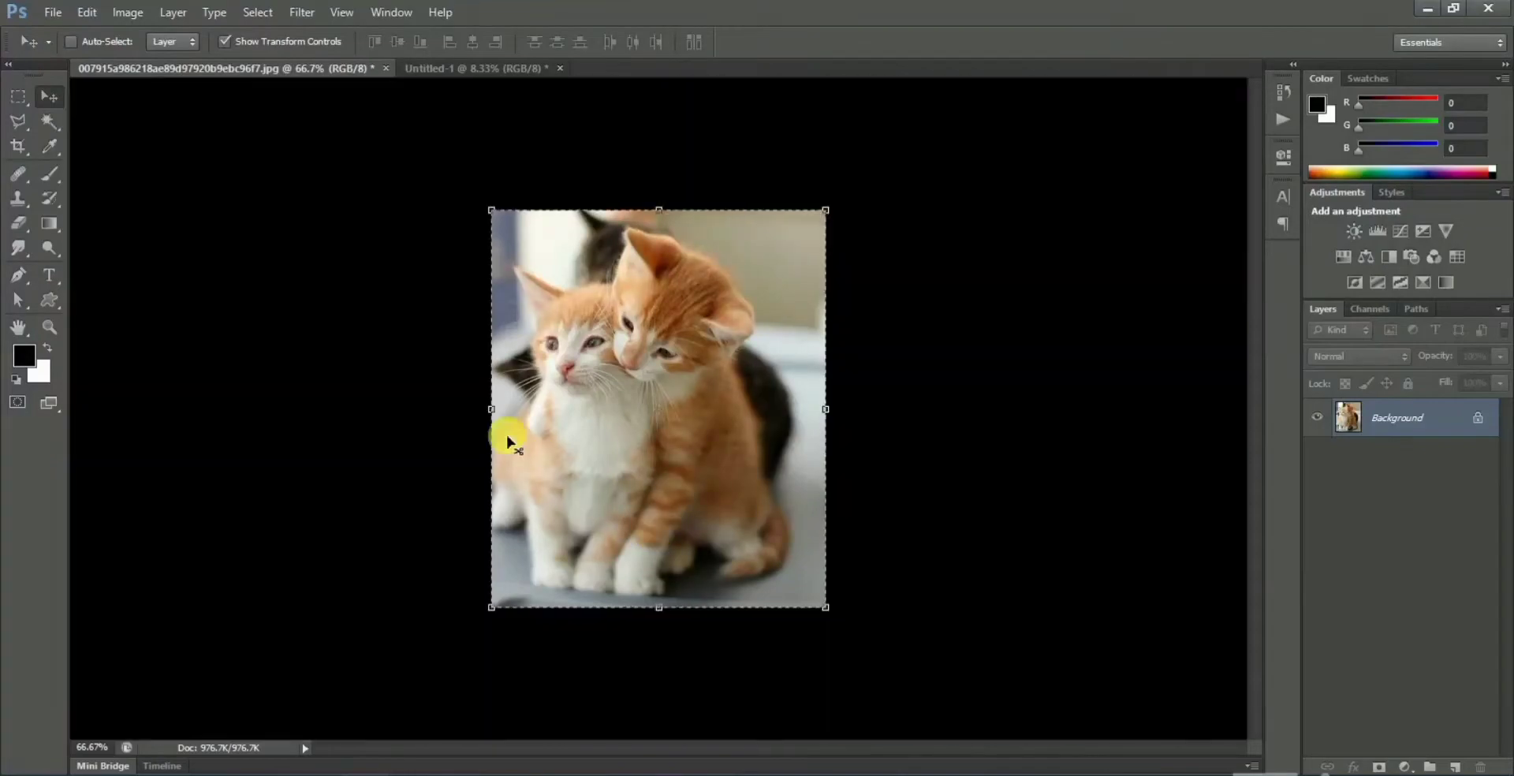
Raise the kitten photo's resolution to 300 pixels/inch, upsampling it to 2209×2621 px.
left_click(53, 11)
mouse_move(128, 12)
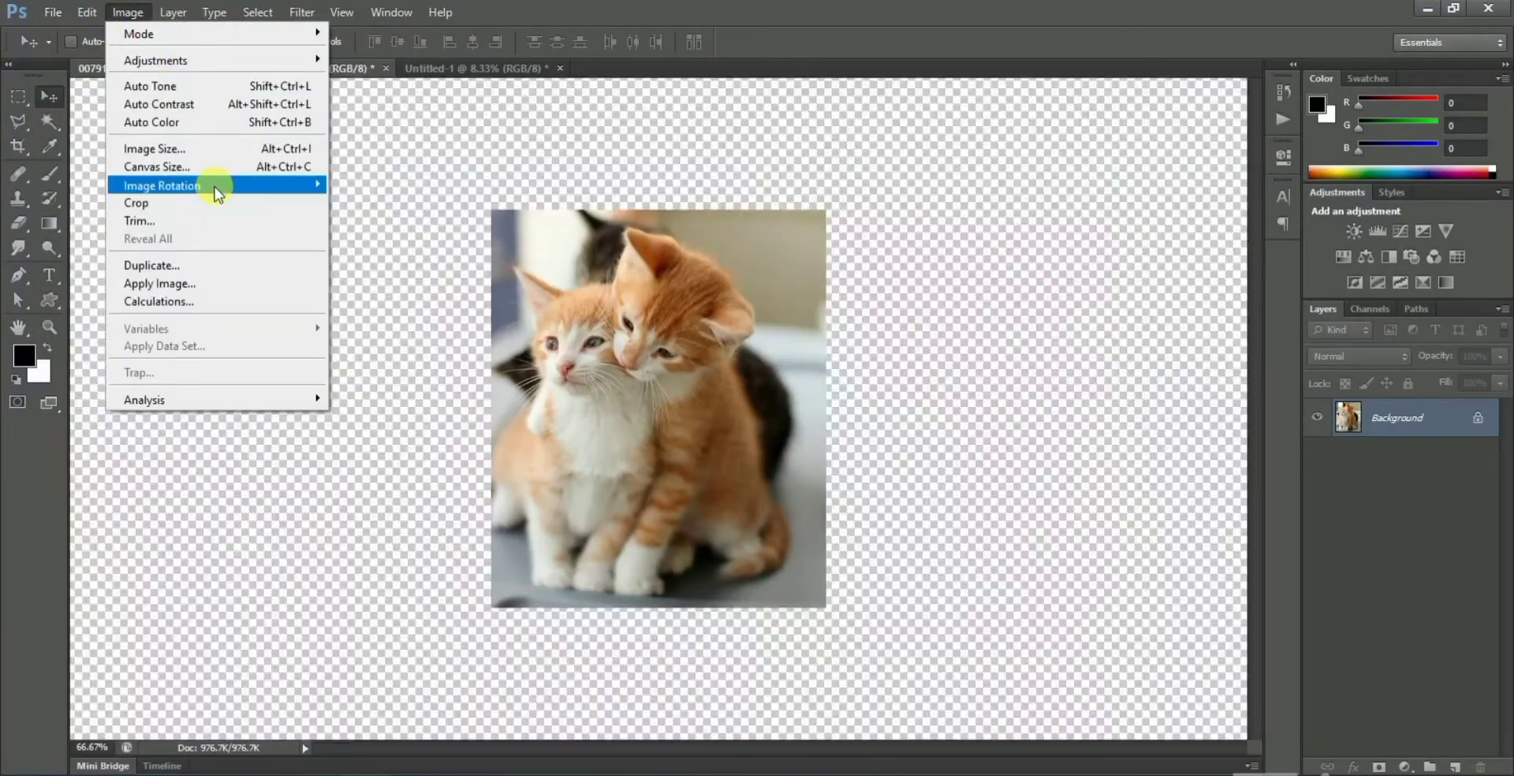
left_click(221, 146)
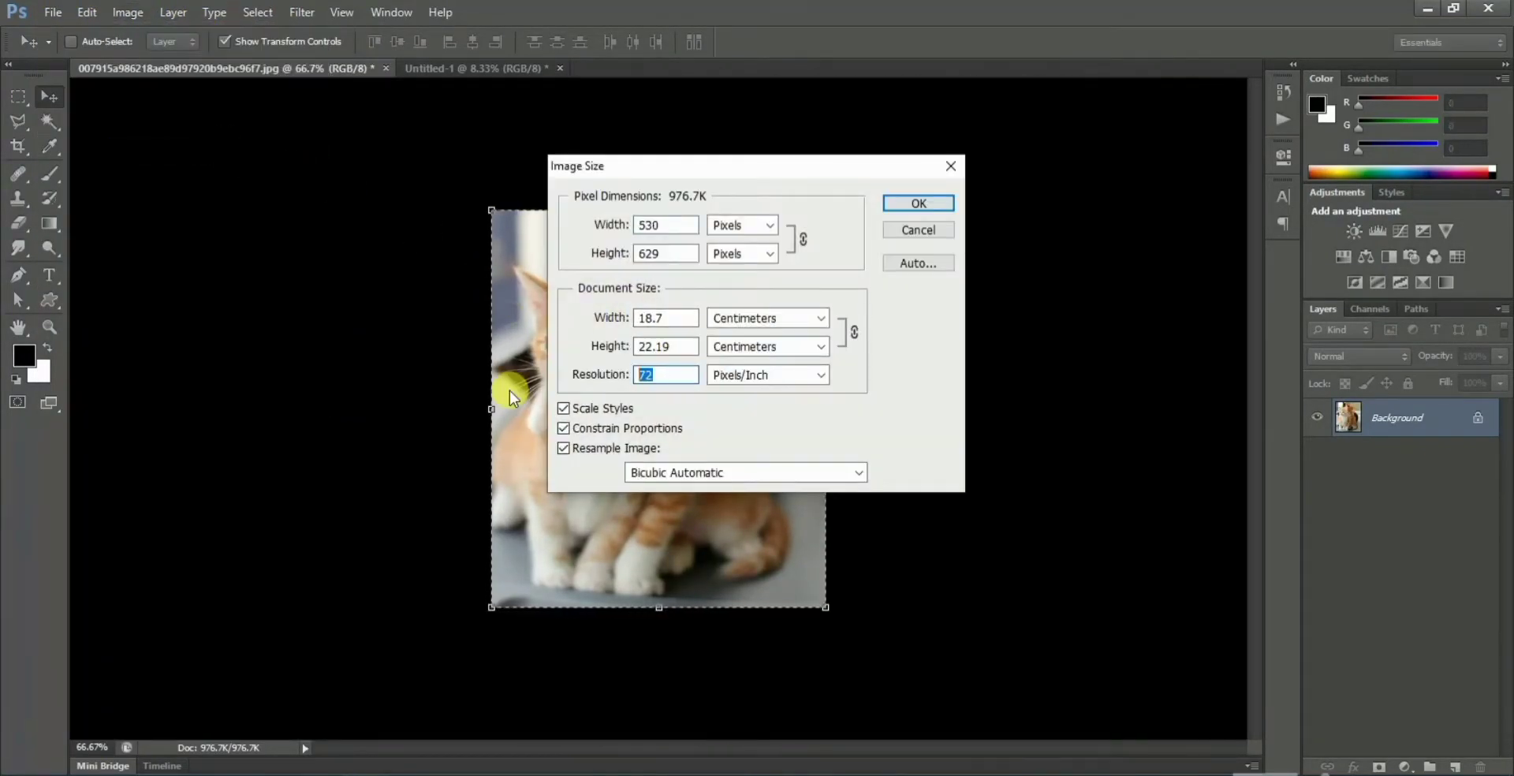
type("300")
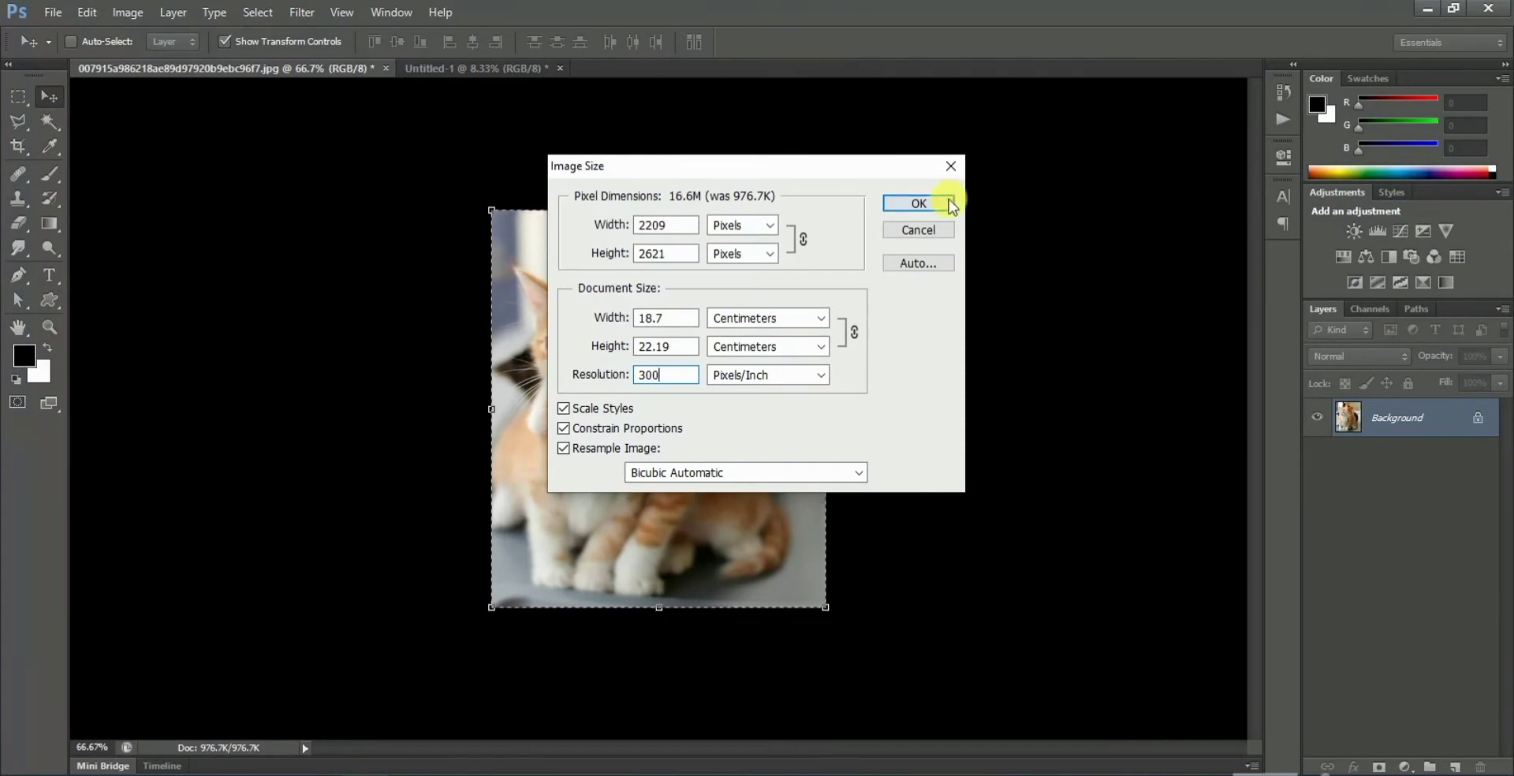
left_click(949, 202)
Select the whole kitten photo and drag it onto the white Untitled-1 canvas as Layer 1.
key("ctrl+minus")
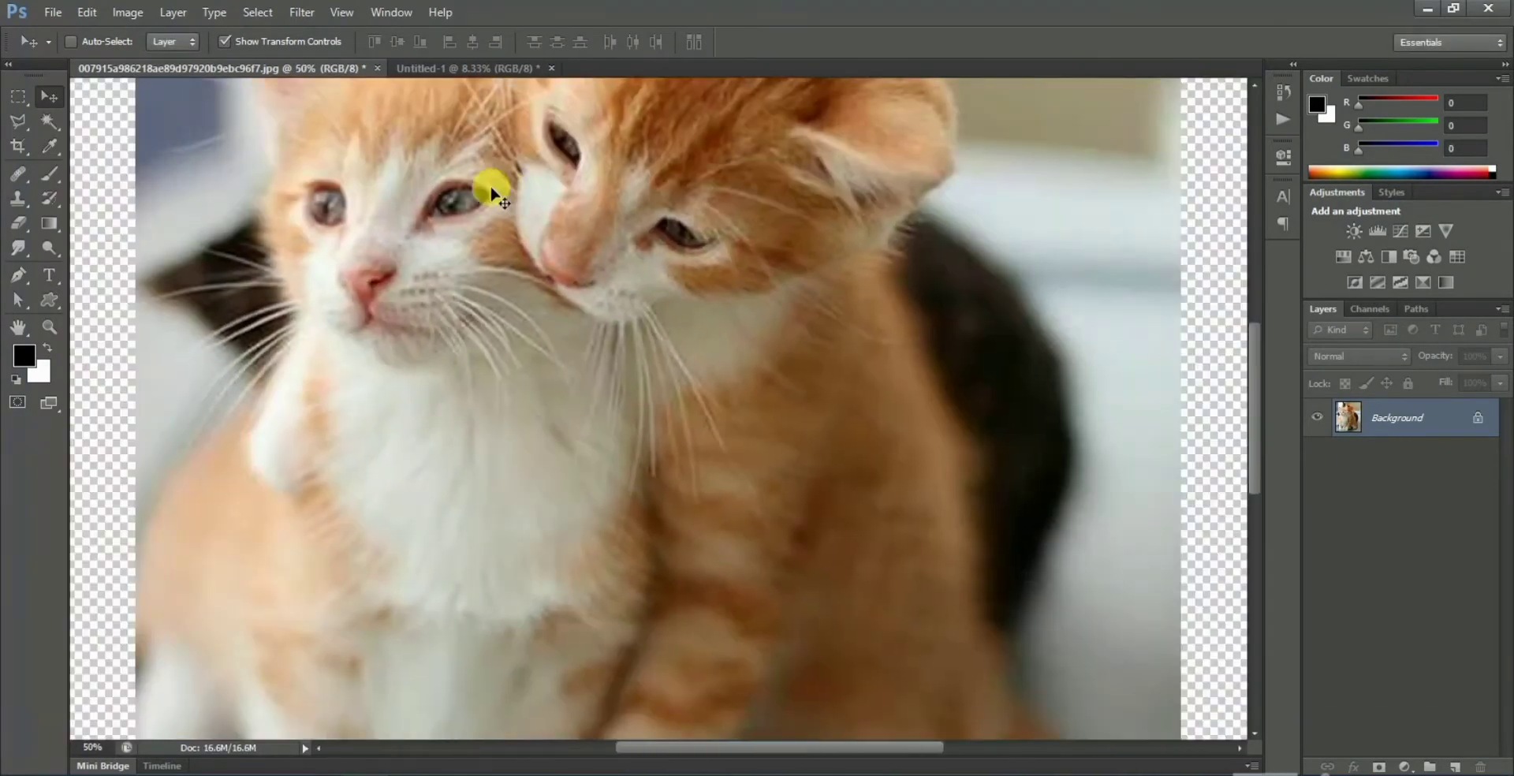
key("ctrl+minus")
key("ctrl+minus")
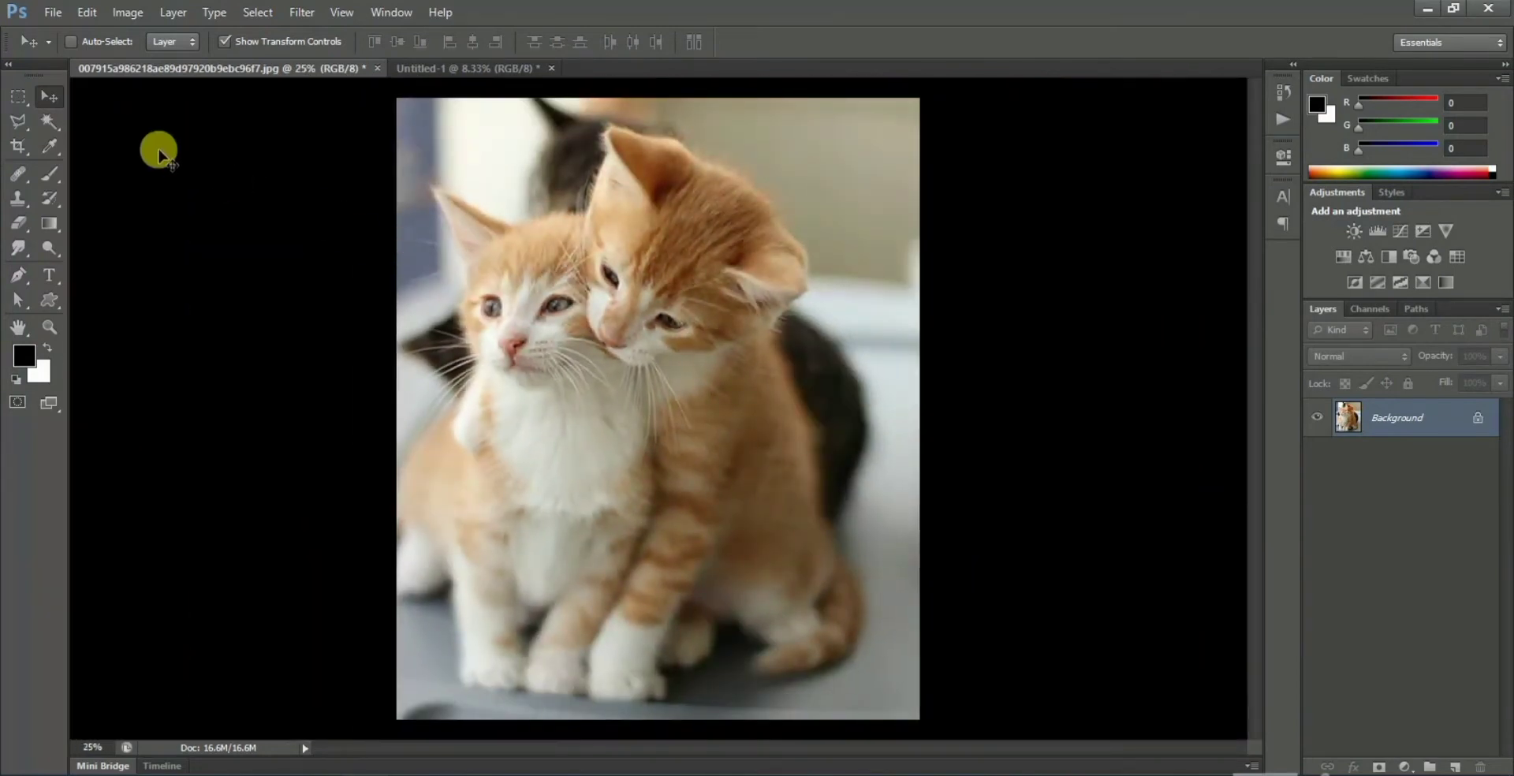
left_click(17, 96)
left_click_drag(367, 79, 1065, 732)
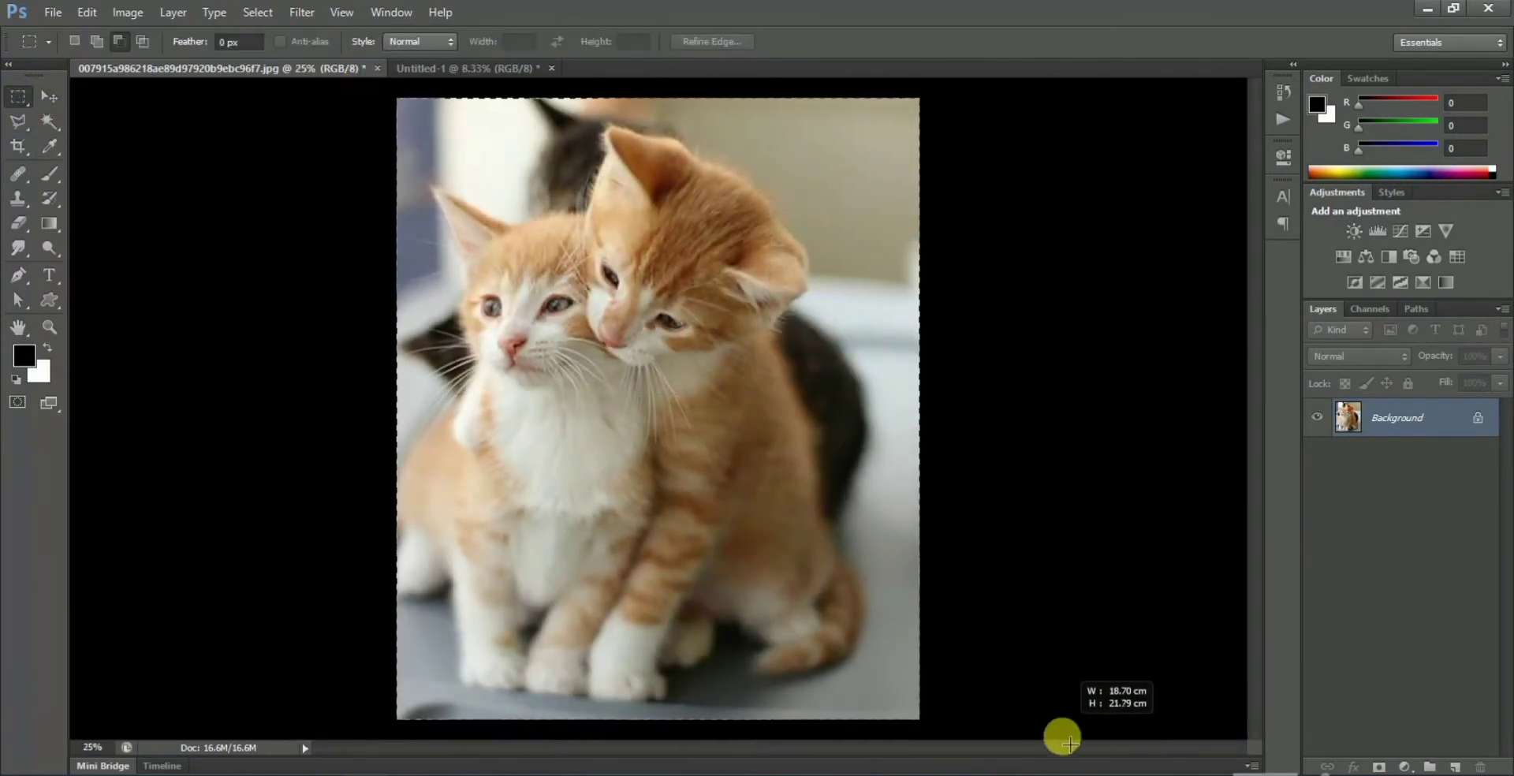
key("v")
mouse_move(631, 207)
left_mouse_down()
mouse_move(557, 161)
mouse_move(481, 69)
mouse_move(666, 347)
left_mouse_up()
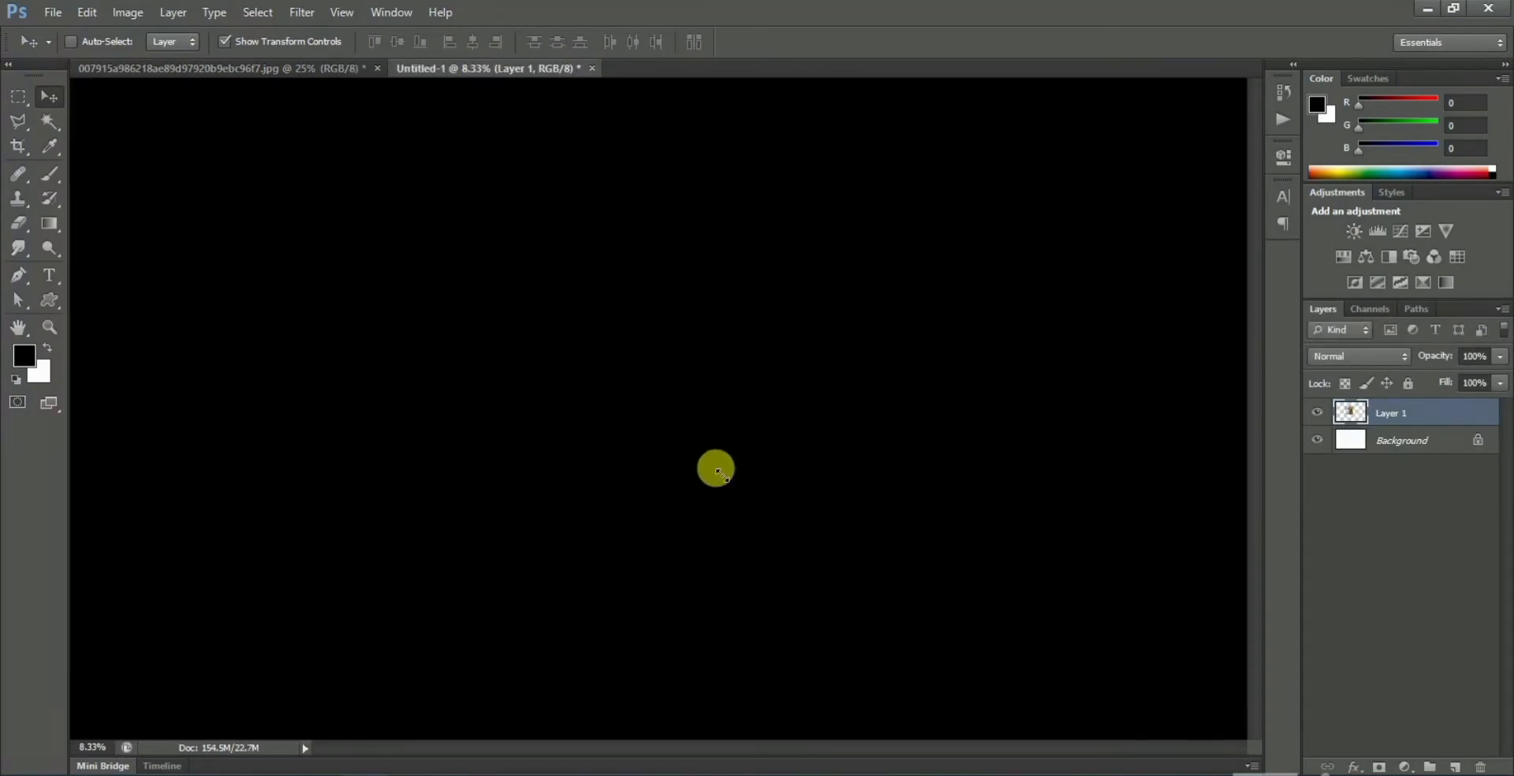
Free-transform the kitten layer to about 174% × 171% and recentre it on the canvas.
key("ctrl+t")
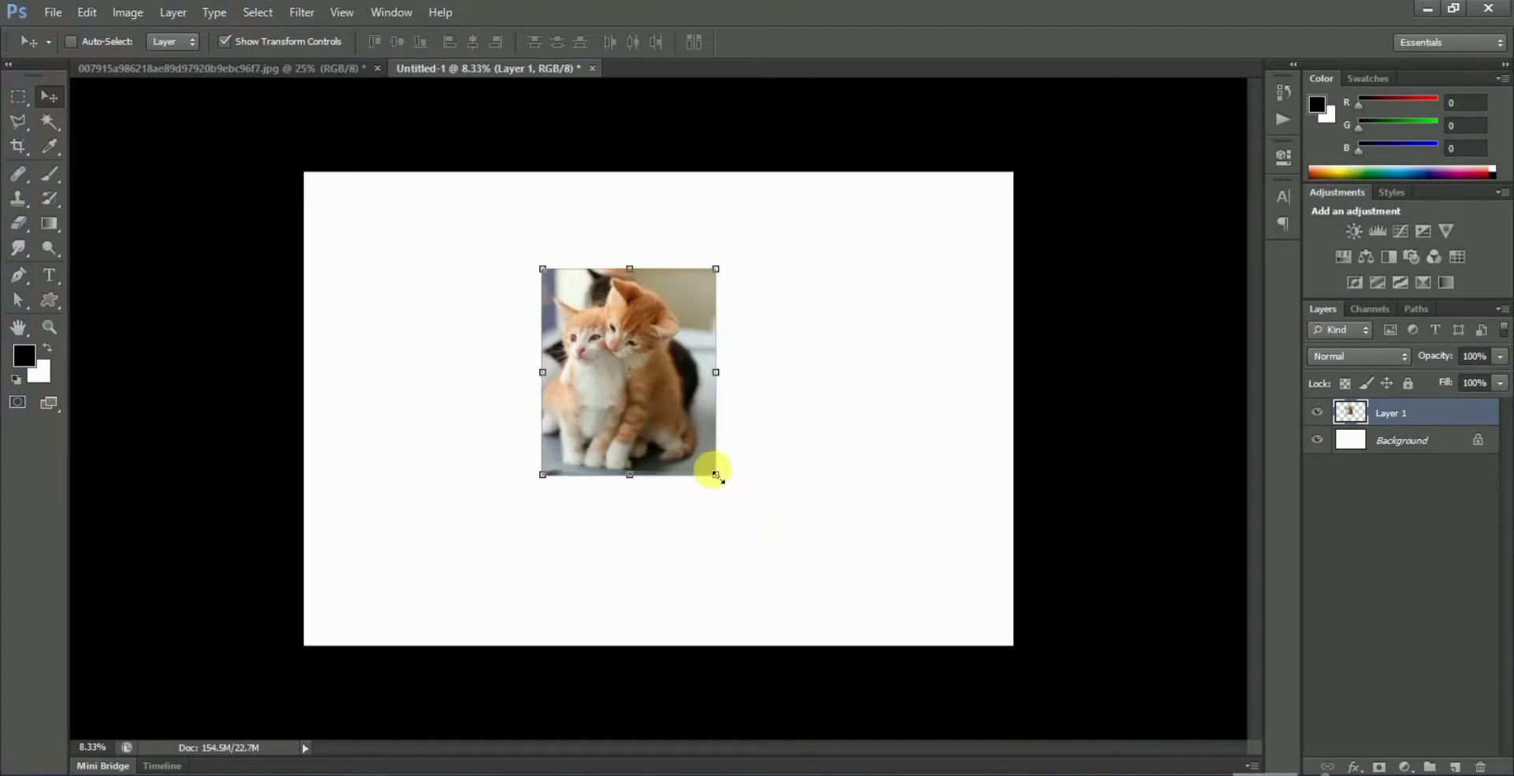
left_click_drag(715, 473, 786, 555)
left_click_drag(742, 495, 708, 487)
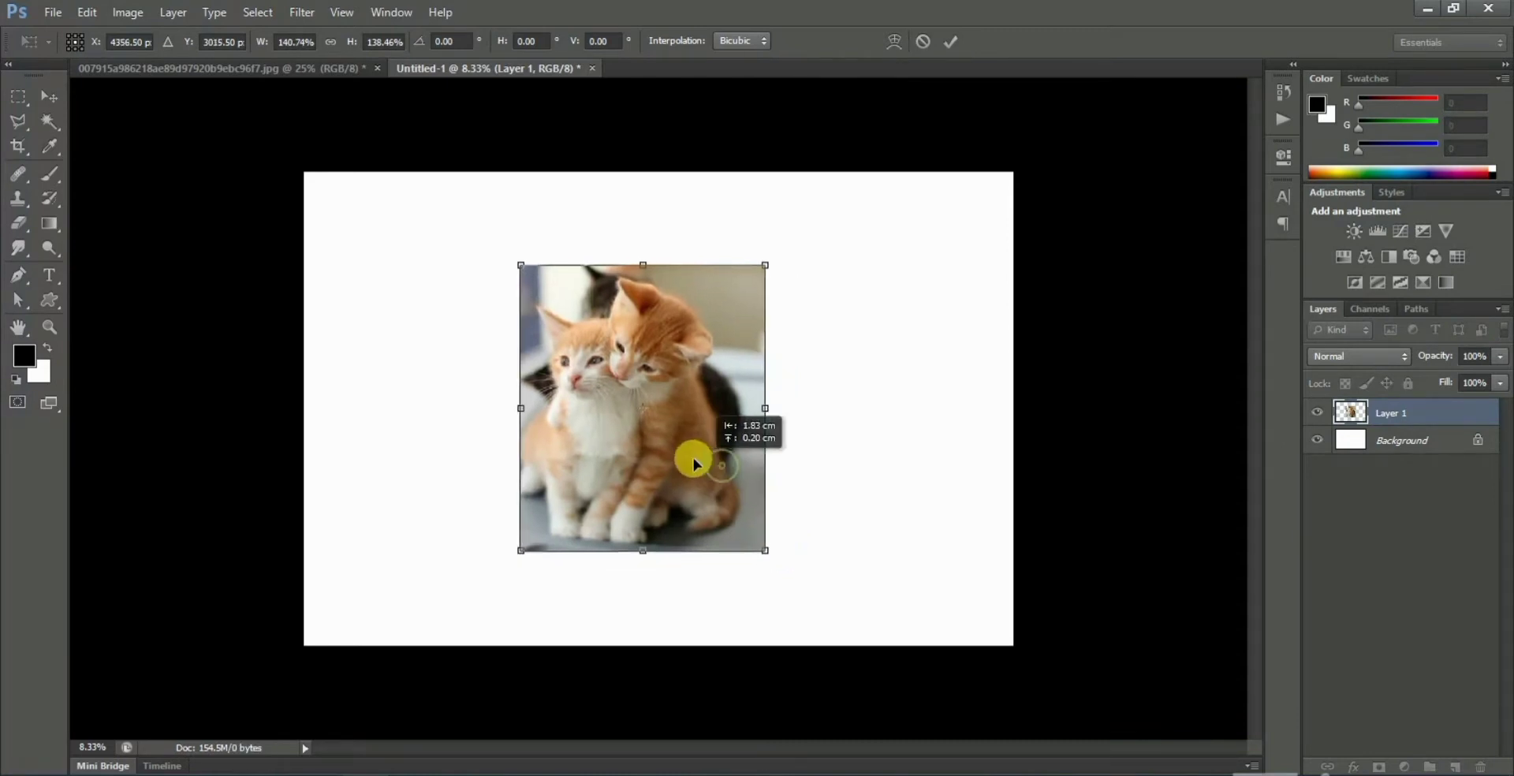
left_click_drag(751, 544, 786, 576)
left_click_drag(739, 503, 763, 494)
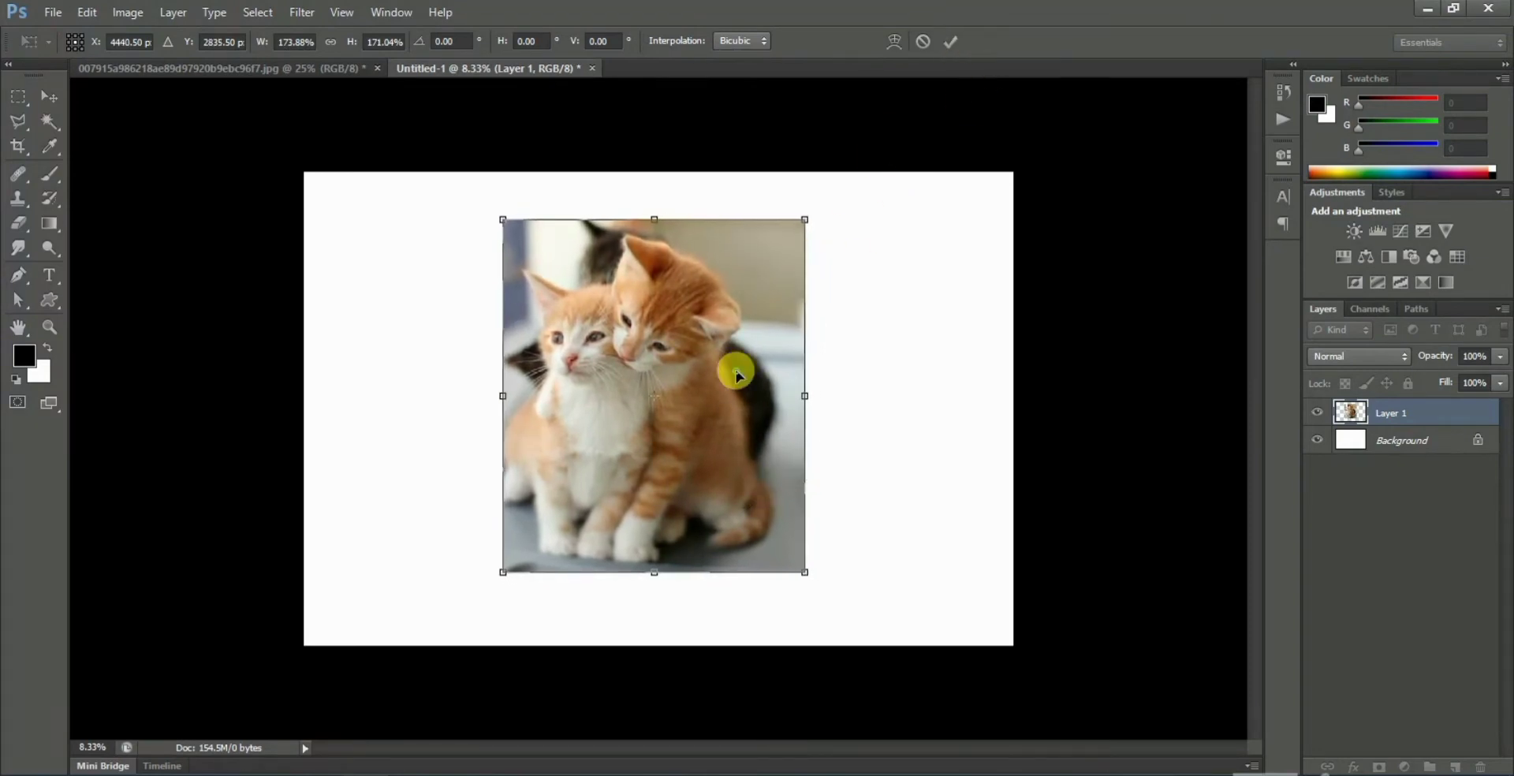
left_click_drag(731, 371, 729, 385)
left_click(950, 46)
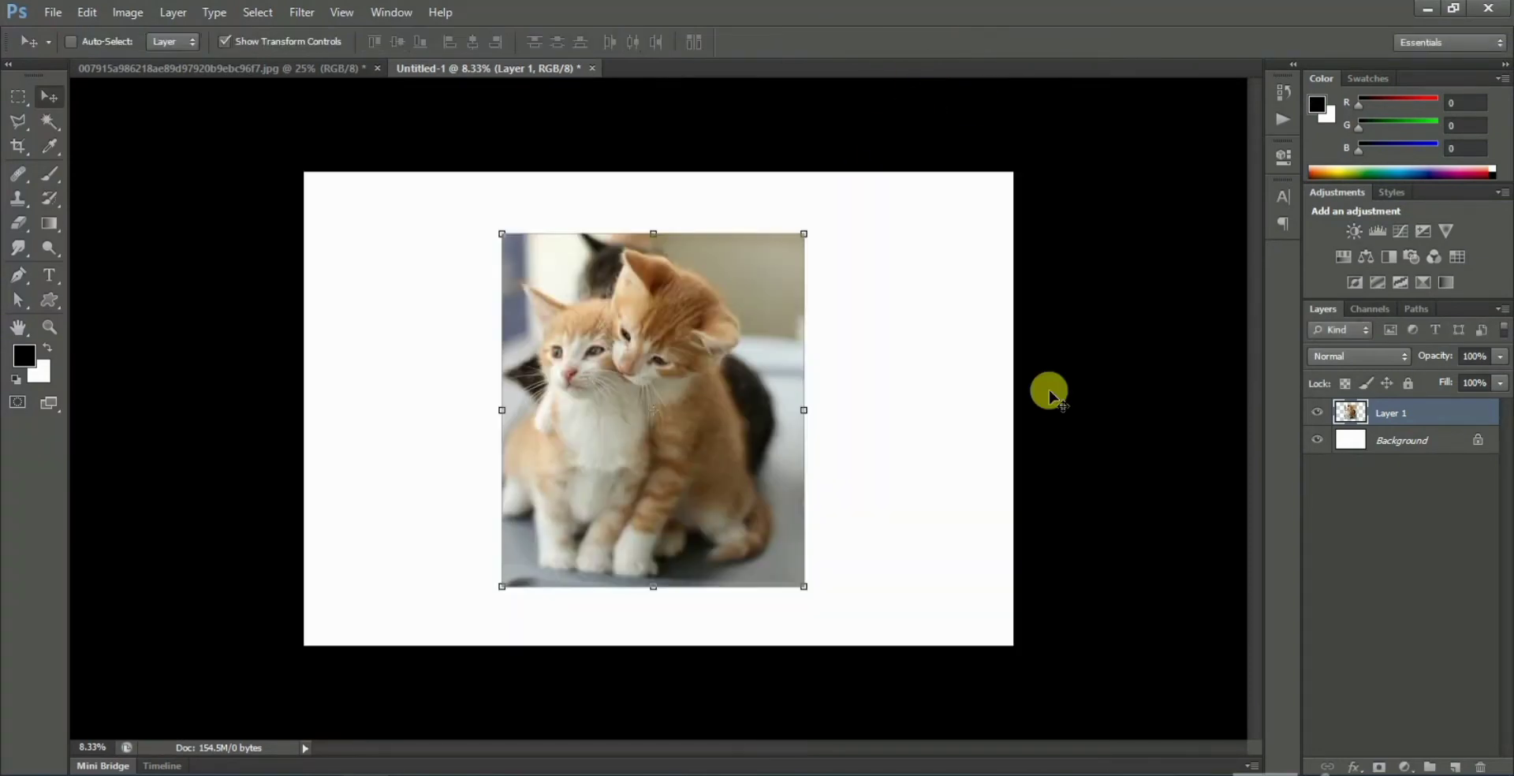
Merge the kitten layer with Background and add a new empty layer above it.
left_click(1444, 444, "shift")
right_click(1445, 442)
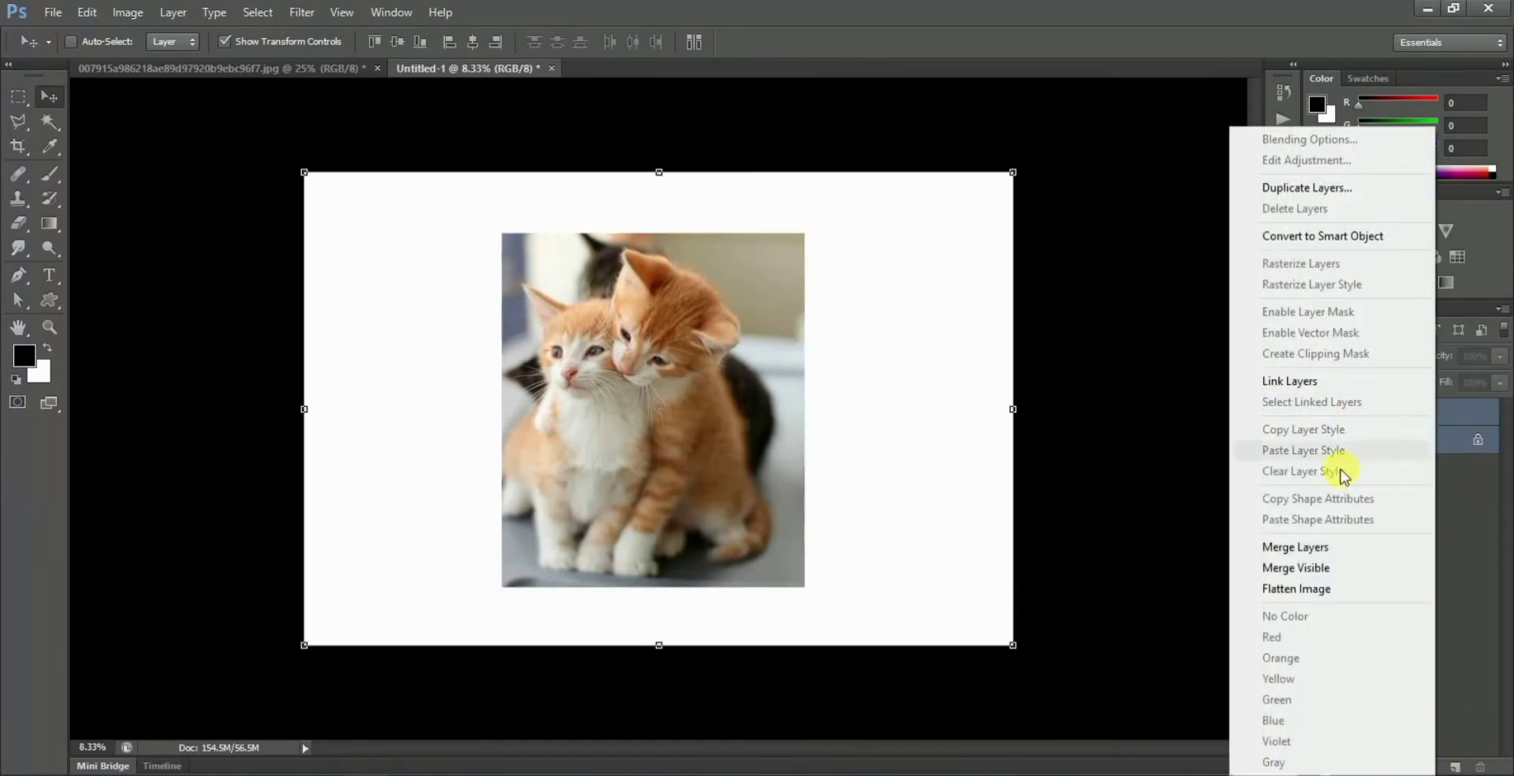
left_click(1352, 566)
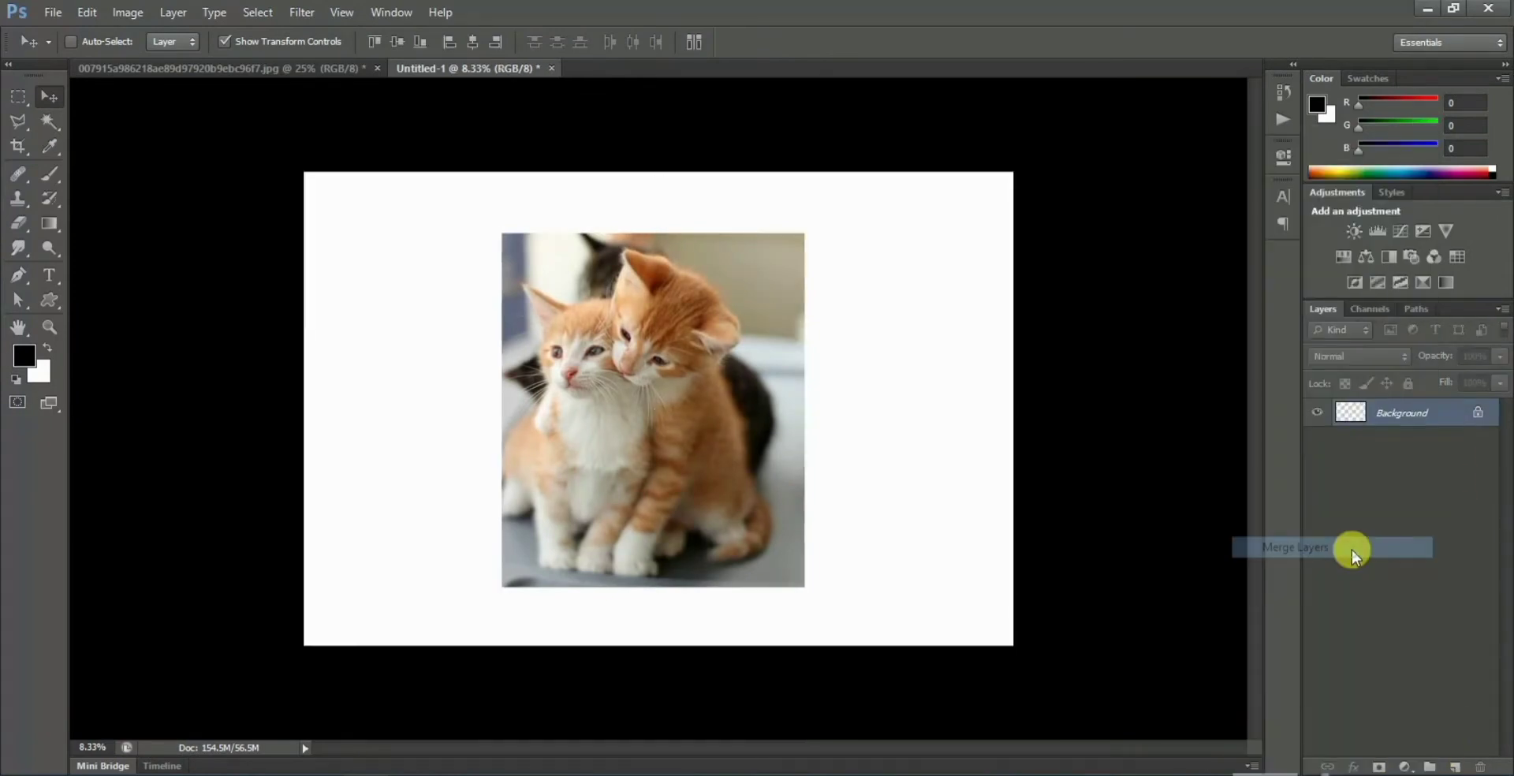
left_click(1455, 768)
With a 349 px black brush, paint over the left kitten's face and chest.
left_click(42, 175)
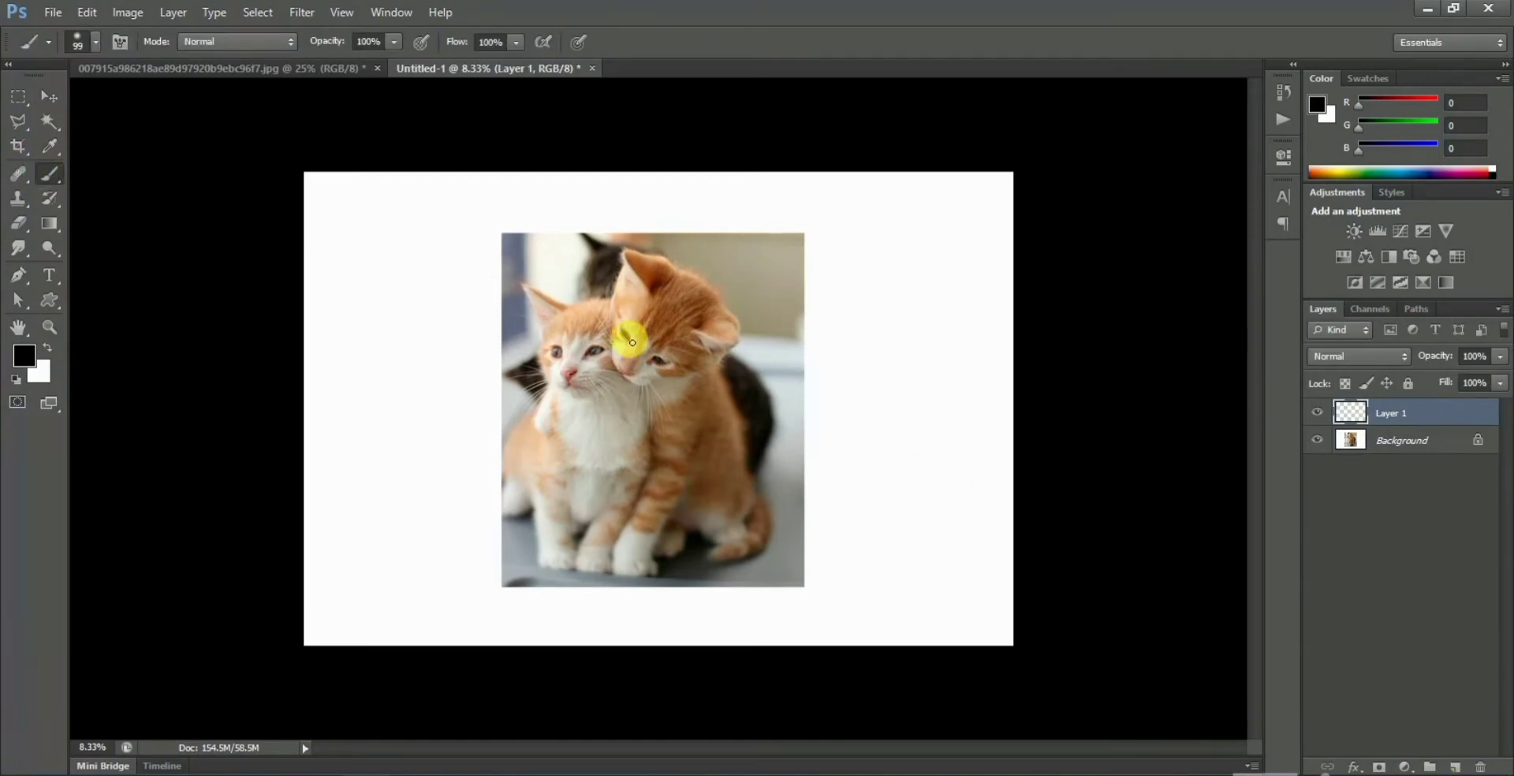
key("ctrl+plus")
right_click(576, 357)
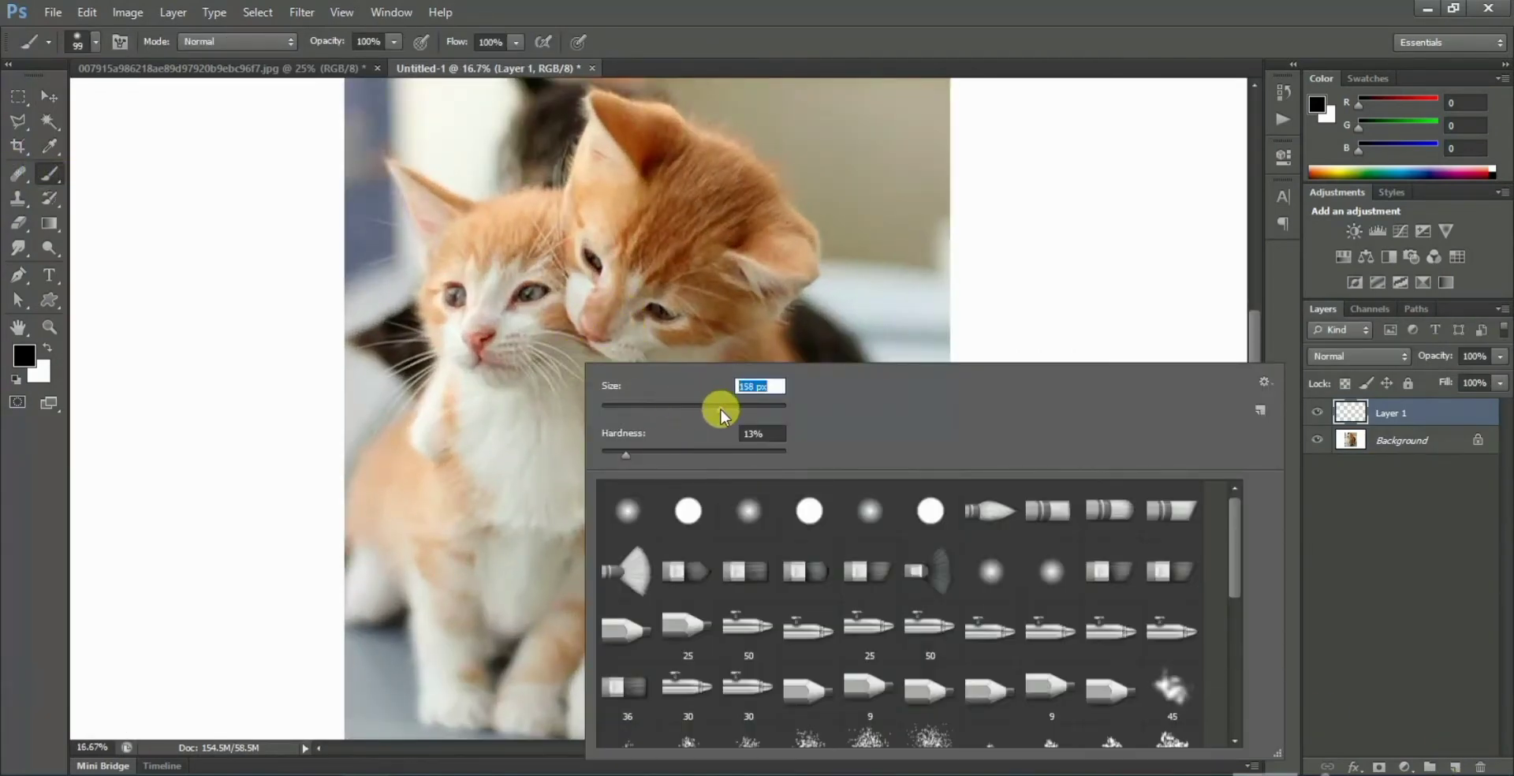
left_click(504, 355)
left_click_drag(552, 403, 584, 297)
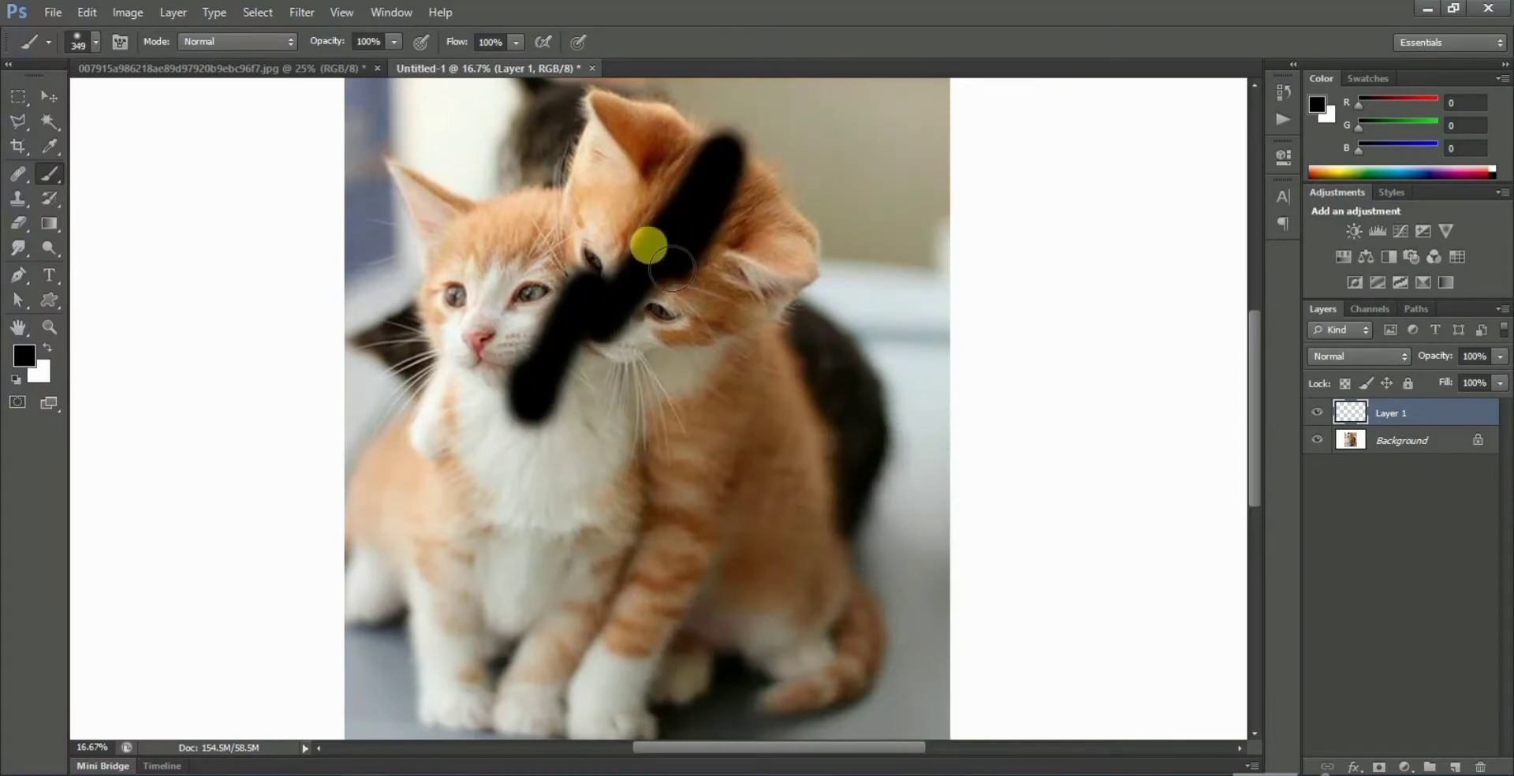
key("ctrl+z")
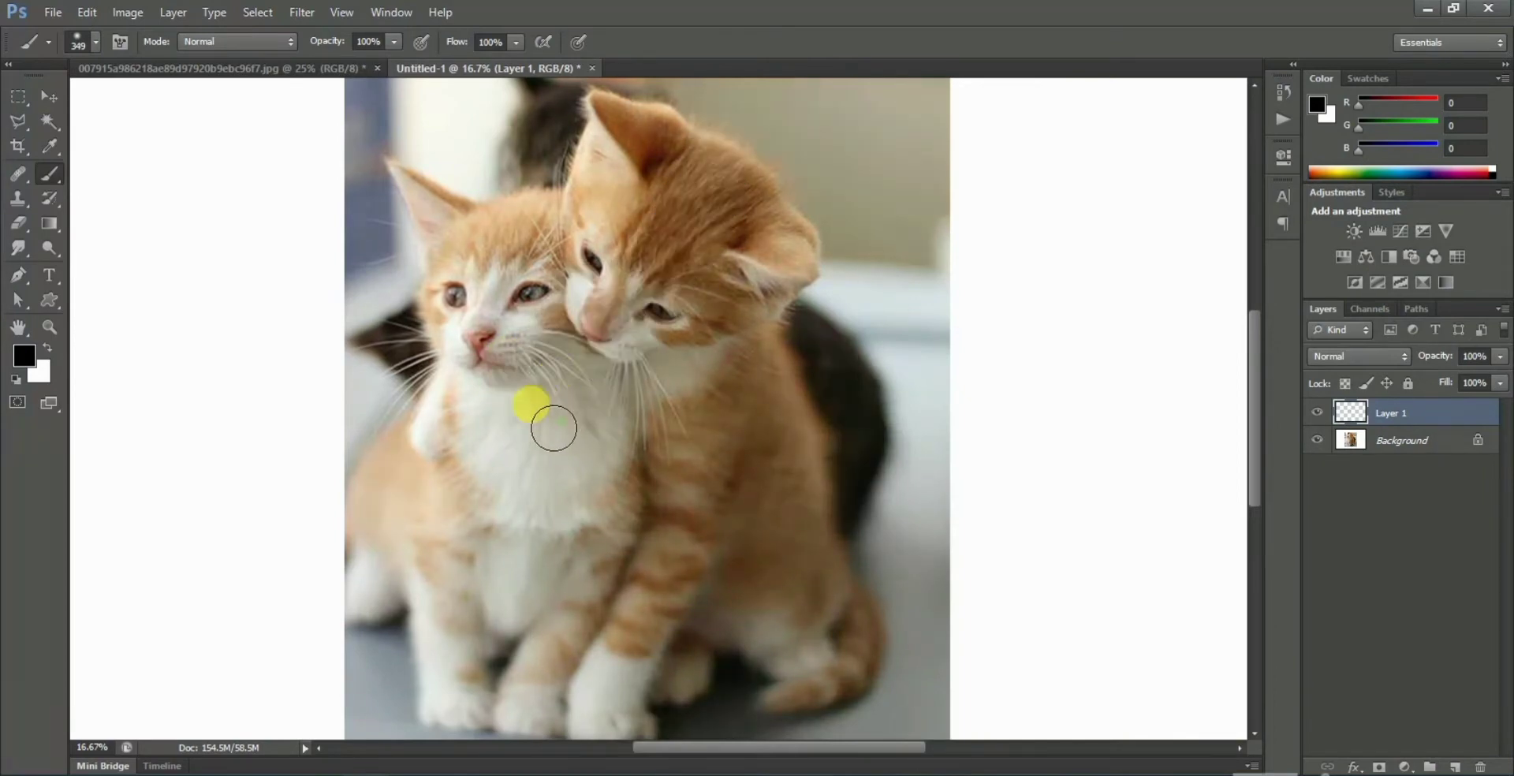
mouse_move(552, 426)
left_mouse_down()
mouse_move(450, 459)
mouse_move(451, 262)
mouse_move(513, 226)
left_mouse_up()
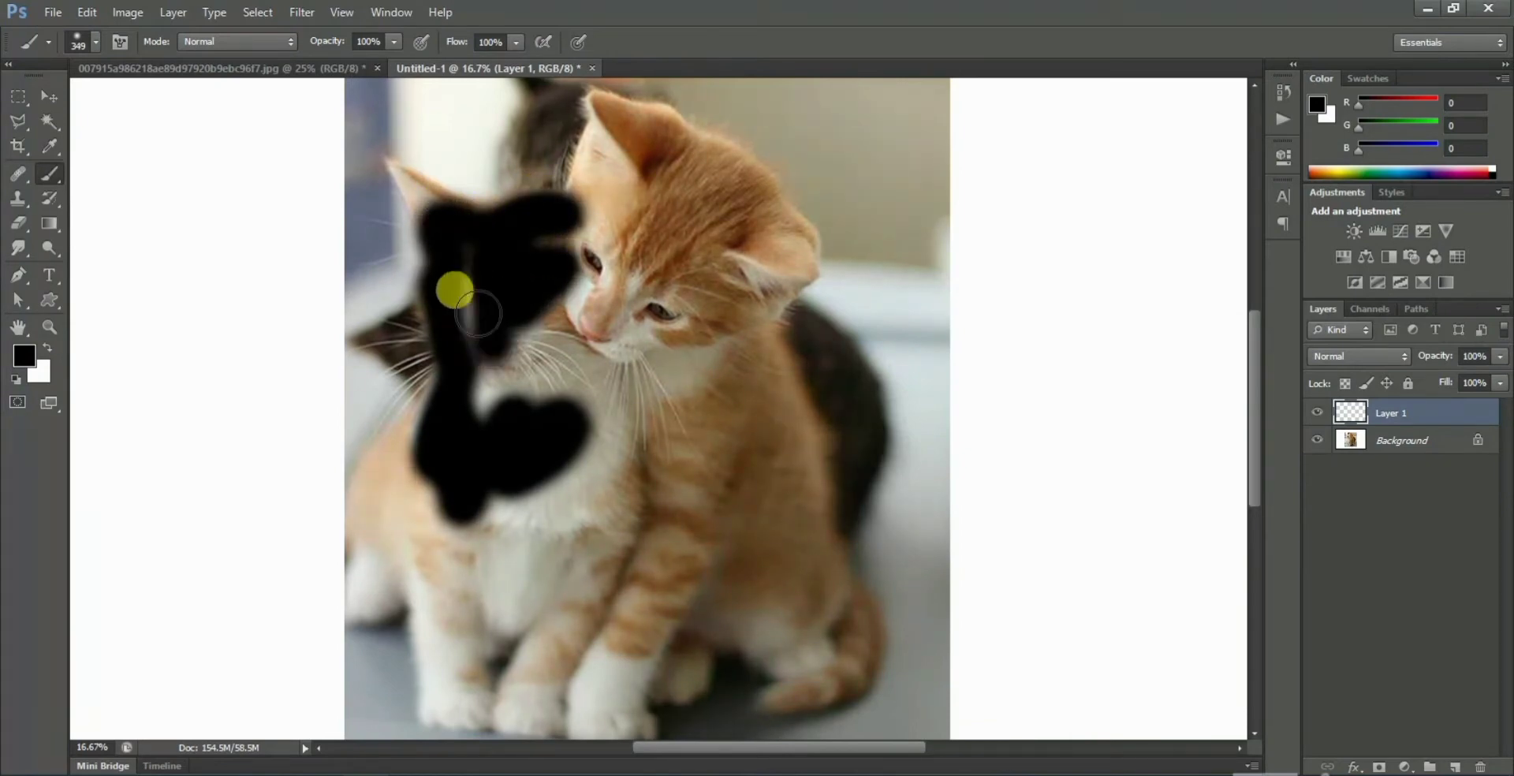
left_click_drag(513, 226, 442, 240)
Paint more black at 172 px, then at 360 px over the right kitten's head.
right_click(486, 317)
left_click_drag(626, 364, 597, 361)
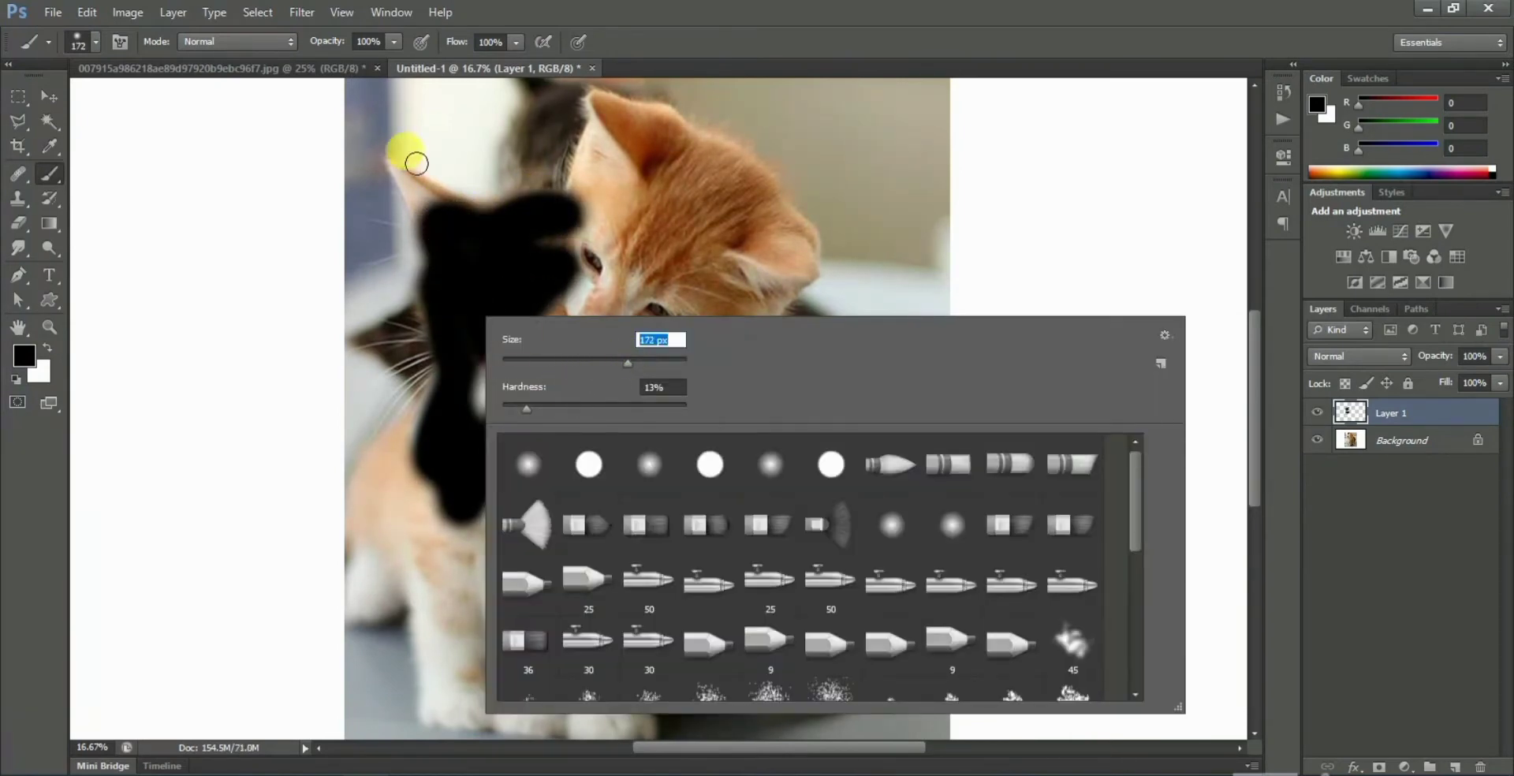
mouse_move(406, 162)
left_mouse_down()
mouse_move(394, 172)
mouse_move(423, 219)
mouse_move(450, 196)
mouse_move(581, 224)
mouse_move(501, 379)
left_mouse_up()
right_click(496, 474)
double_click(678, 403)
type("360")
key("Return")
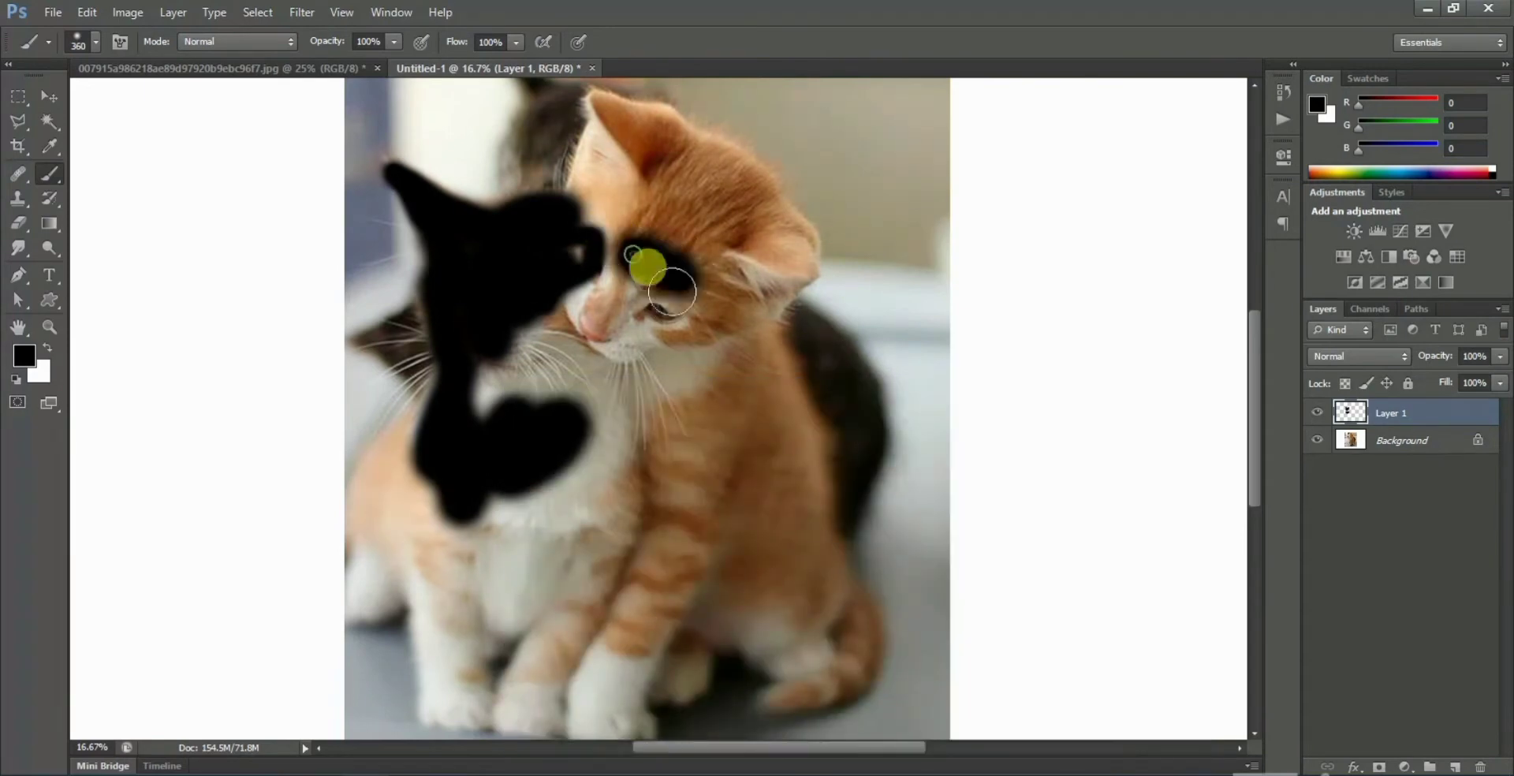
mouse_move(655, 264)
left_mouse_down()
mouse_move(530, 341)
mouse_move(493, 394)
left_mouse_up()
right_click(609, 354)
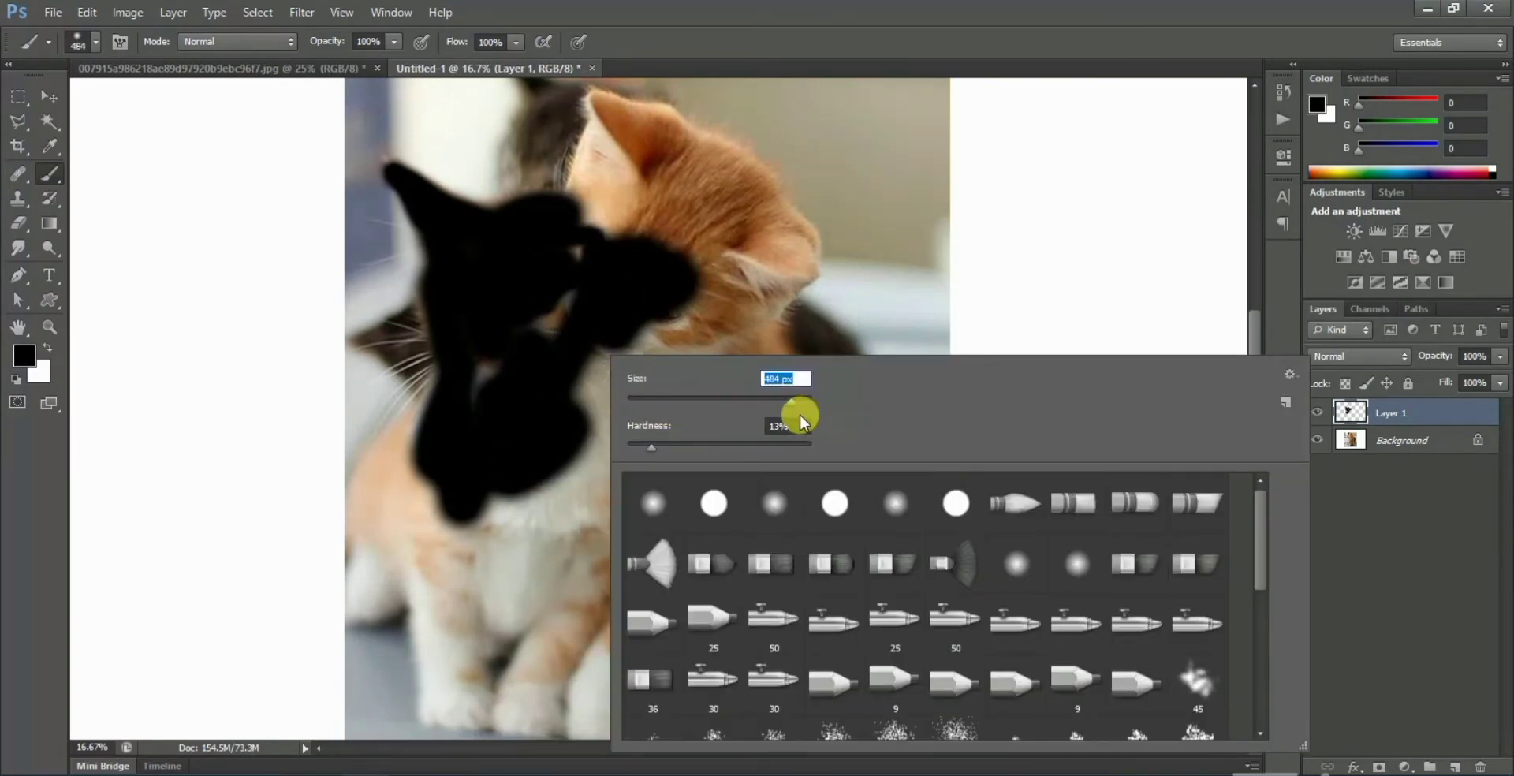
Enlarge the brush to 1289 px and paint more black over the kittens' heads.
type("1289")
key("Return")
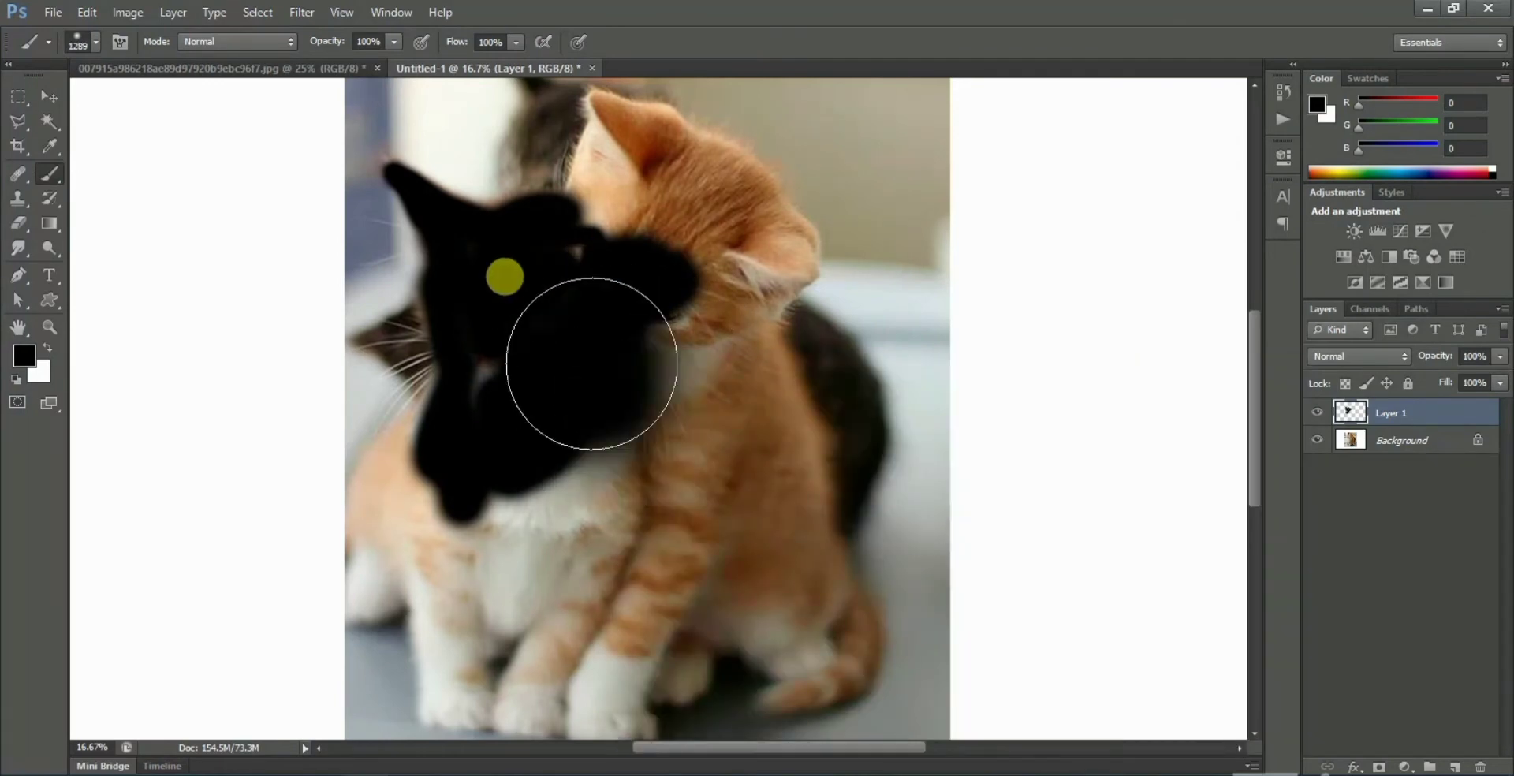
mouse_move(591, 371)
left_mouse_down()
mouse_move(547, 395)
mouse_move(595, 306)
mouse_move(629, 382)
mouse_move(592, 473)
mouse_move(642, 457)
mouse_move(483, 473)
mouse_move(720, 404)
mouse_move(734, 447)
mouse_move(691, 217)
mouse_move(670, 193)
mouse_move(653, 200)
mouse_move(690, 284)
mouse_move(675, 286)
left_mouse_up()
Paint the top of the head black at 226 px, then choose a soft round brush at 0% hardness.
right_click(675, 287)
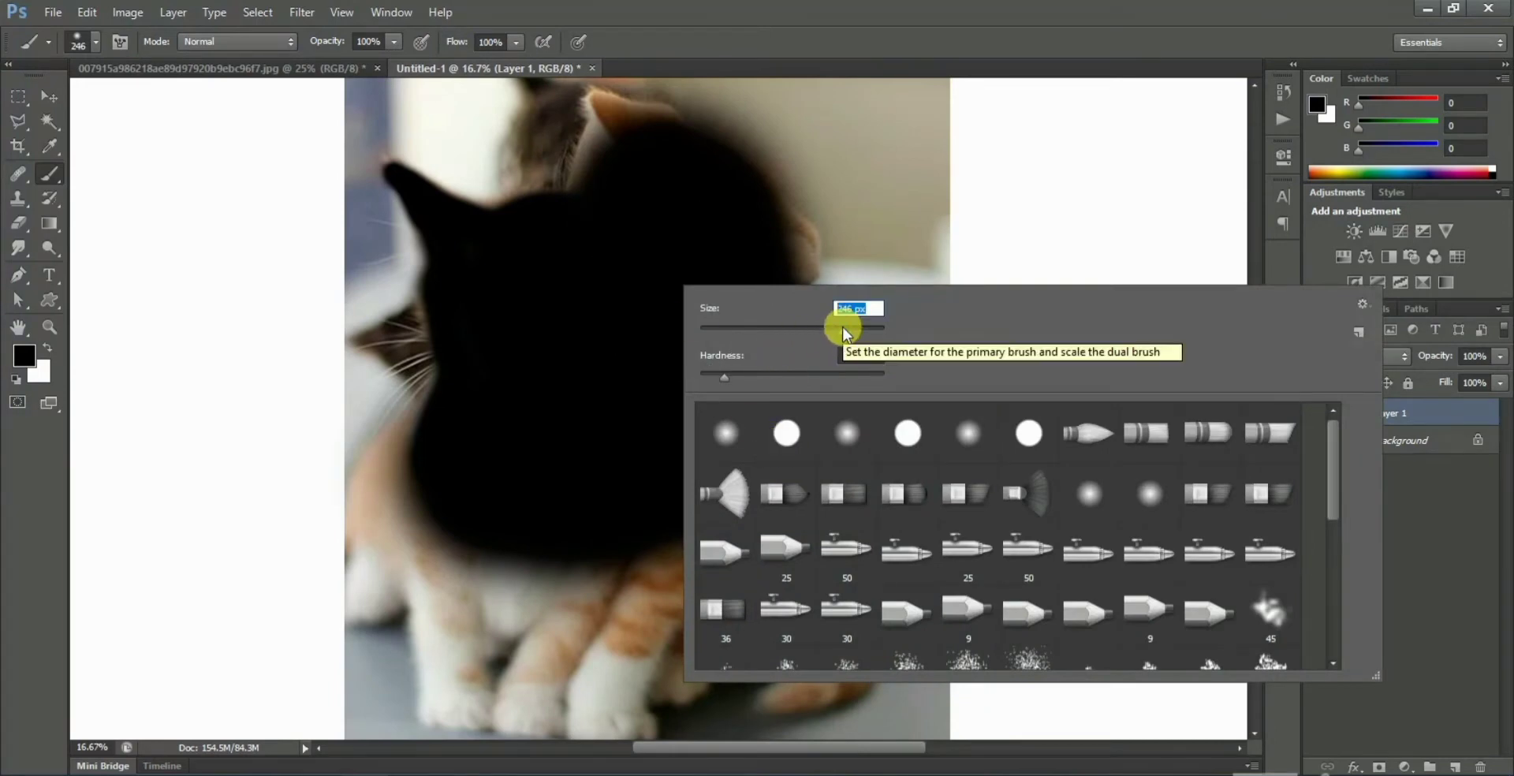
left_click_drag(844, 331, 841, 331)
left_click(581, 150)
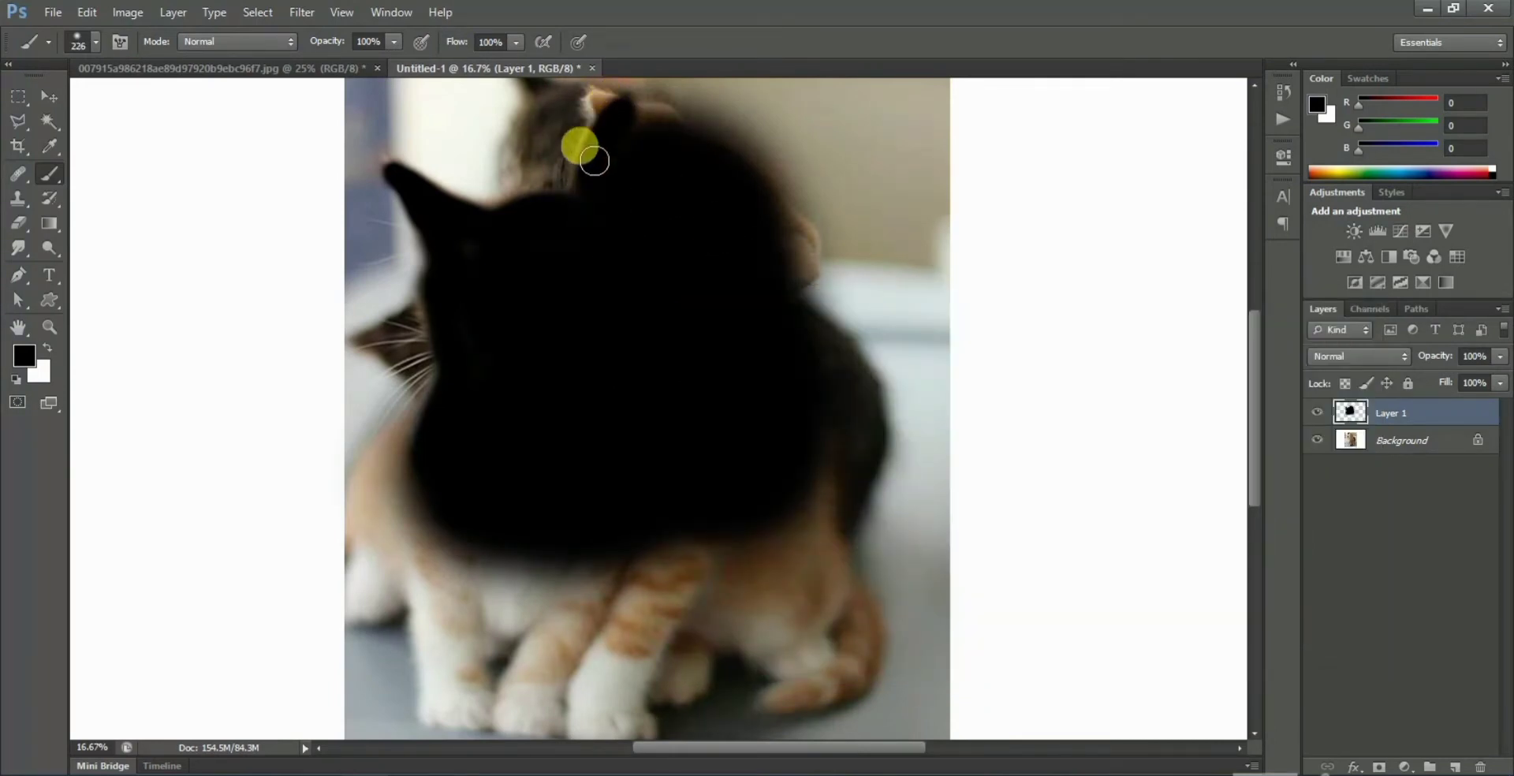
mouse_move(595, 161)
left_mouse_down()
mouse_move(581, 192)
mouse_move(608, 127)
mouse_move(687, 223)
mouse_move(771, 203)
mouse_move(798, 240)
mouse_move(770, 303)
mouse_move(802, 493)
mouse_move(814, 438)
mouse_move(734, 443)
left_mouse_up()
right_click(734, 443)
left_click(773, 544)
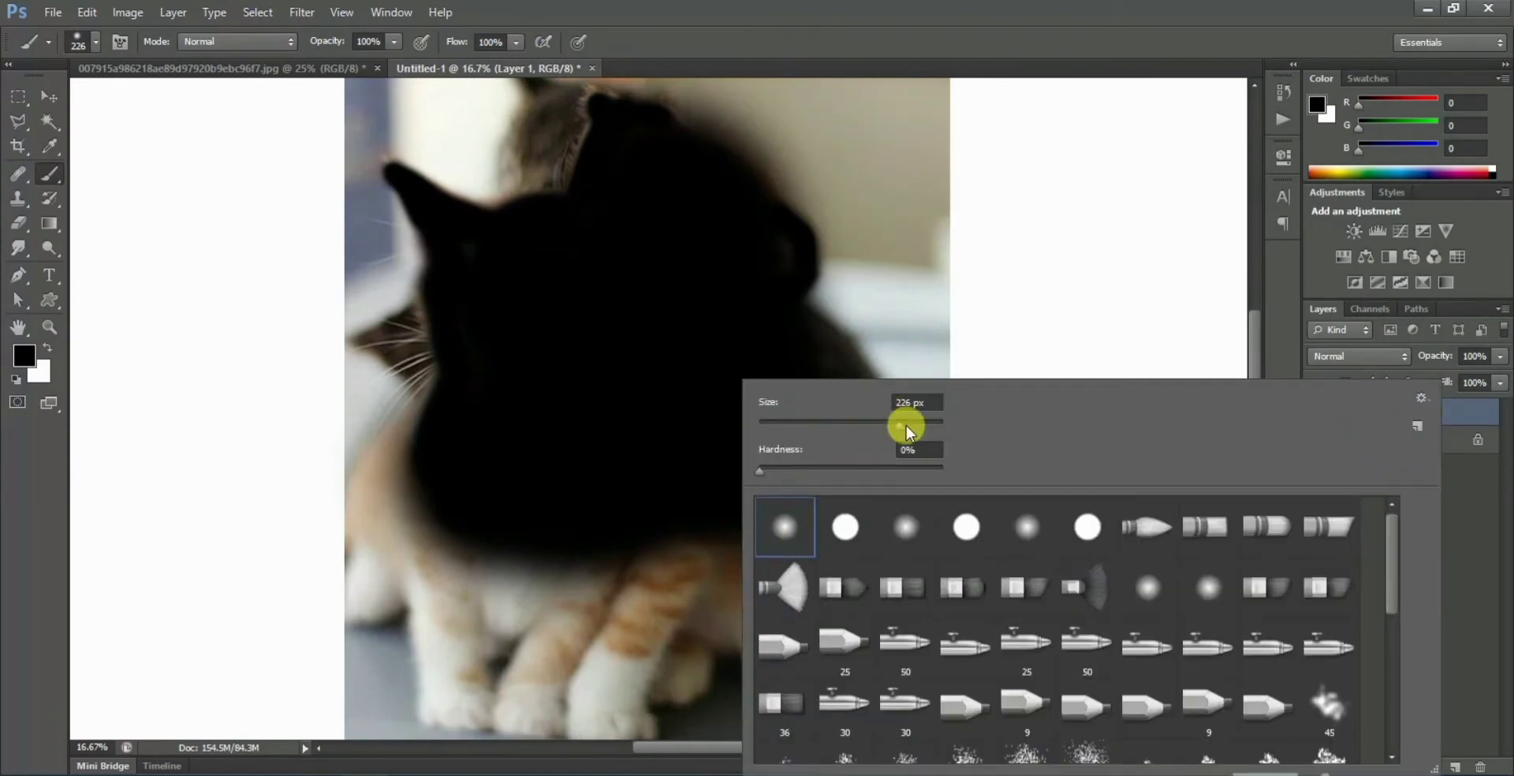
Play the Perfectum 2 watercolor action from the Actions panel on the painted layer.
left_click(866, 312)
type("profactions")
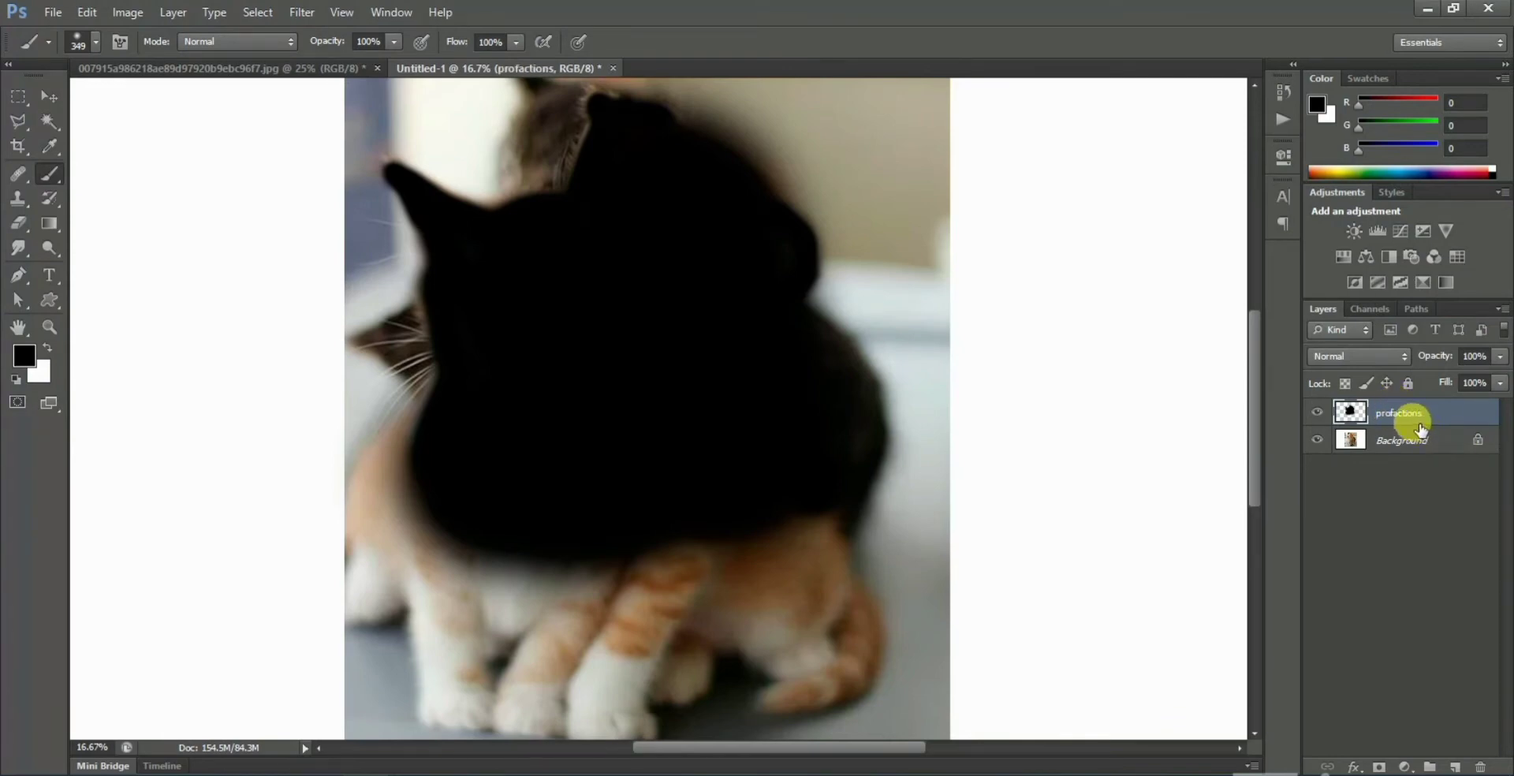
left_click(1277, 126)
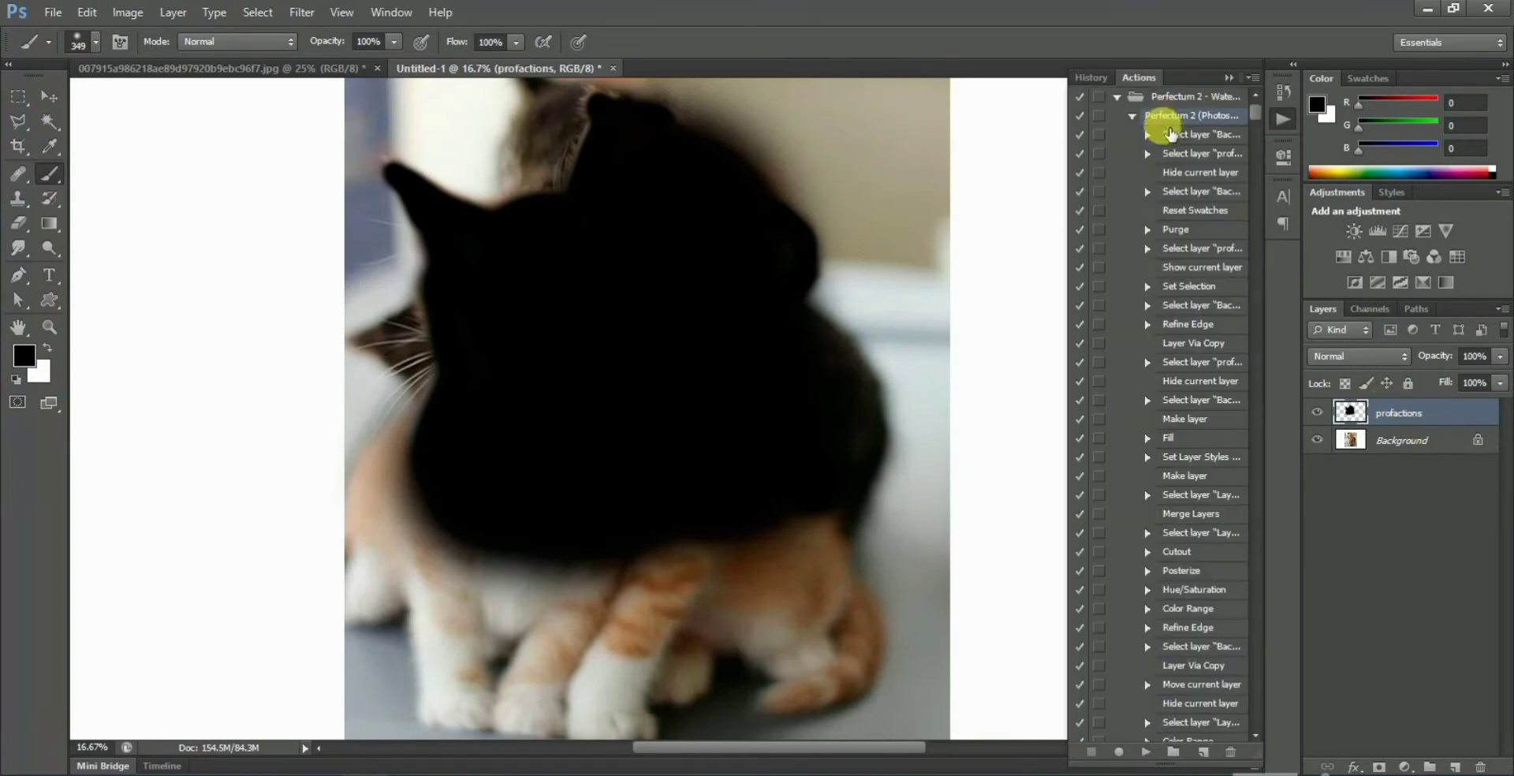
left_click(1144, 755)
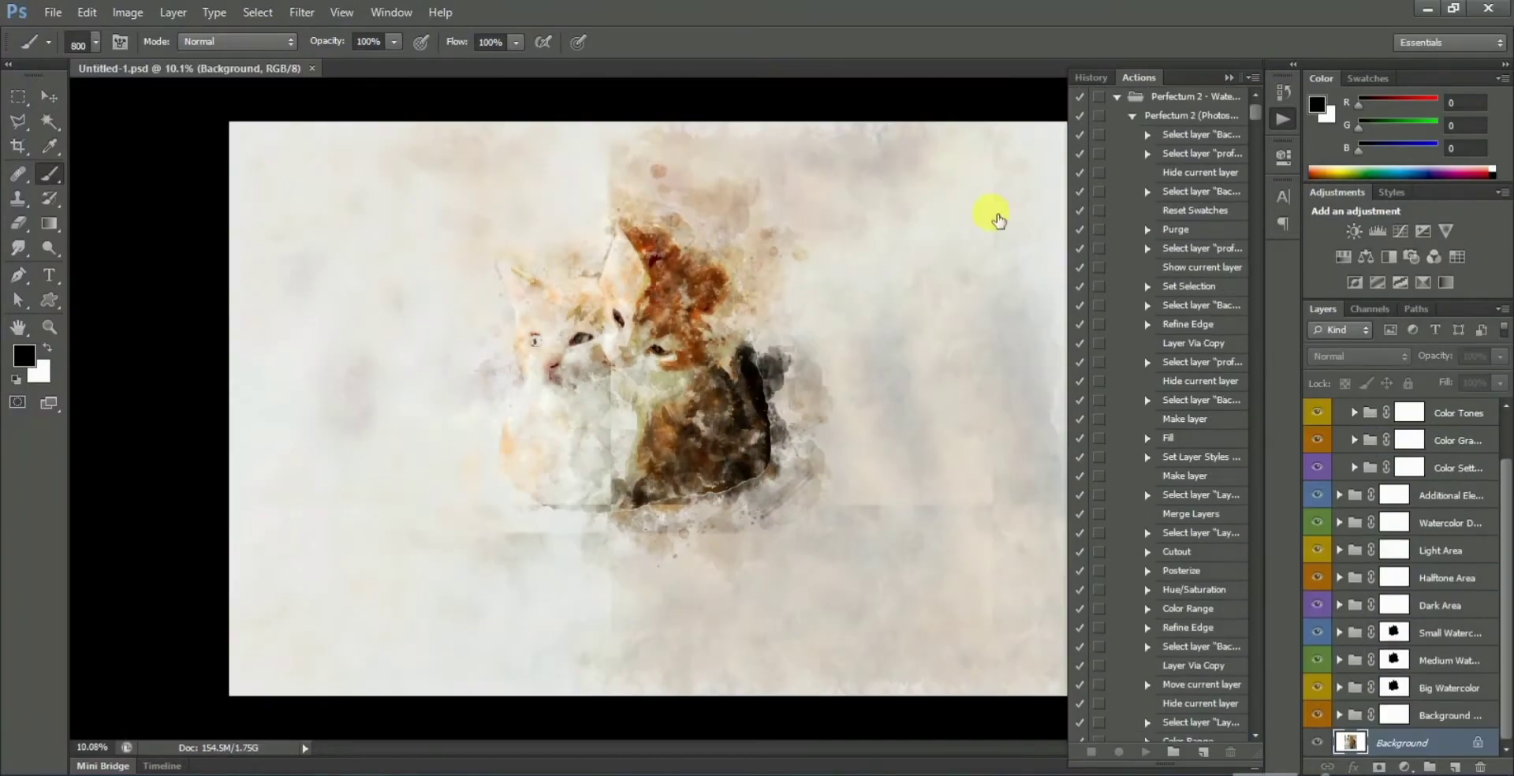
left_click(1230, 79)
Group Small, Medium and Big Watercolor into Group 1 and move the Small Watercolor mask onto it.
key("ctrl+0")
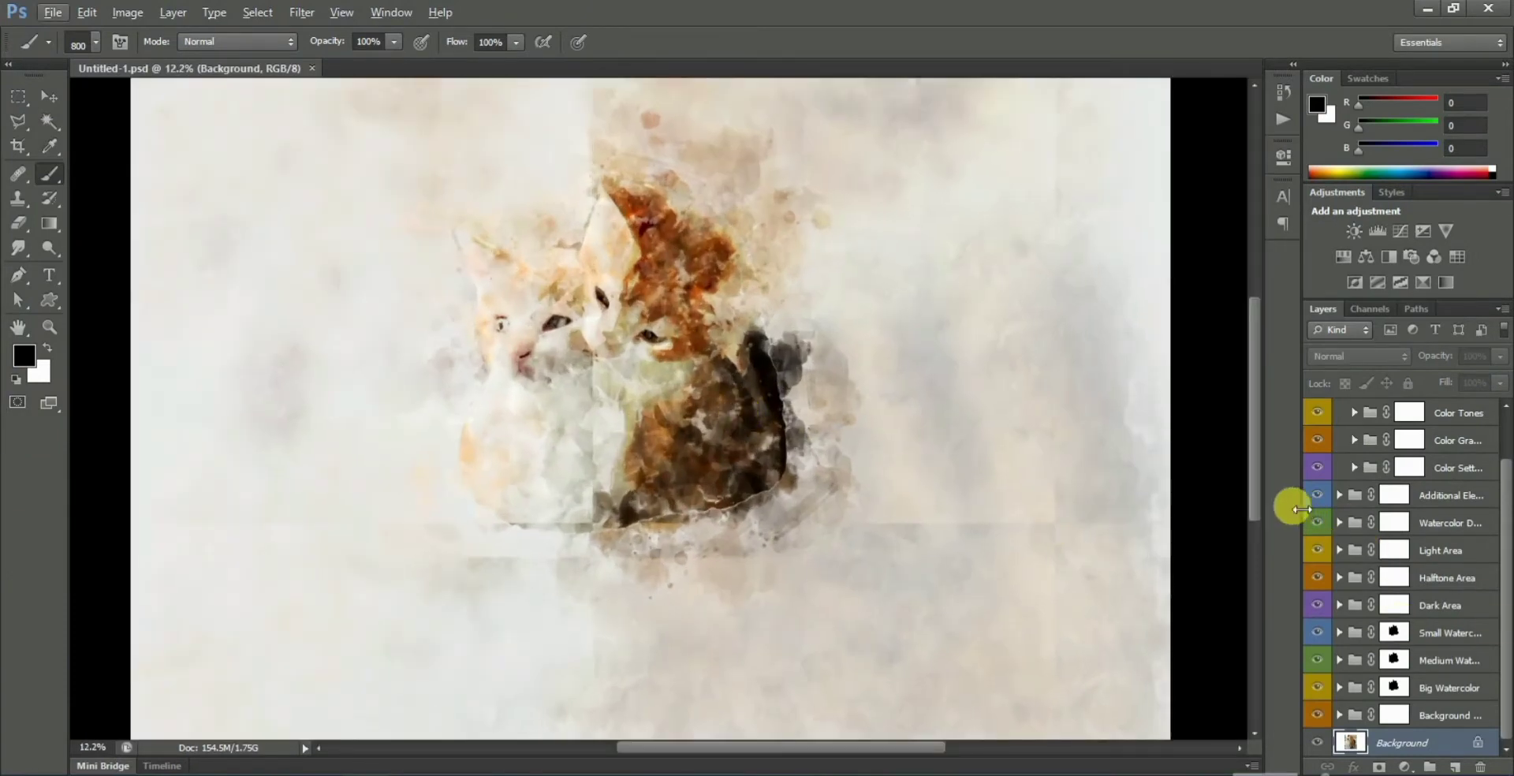
left_click_drag(1296, 509, 1183, 512)
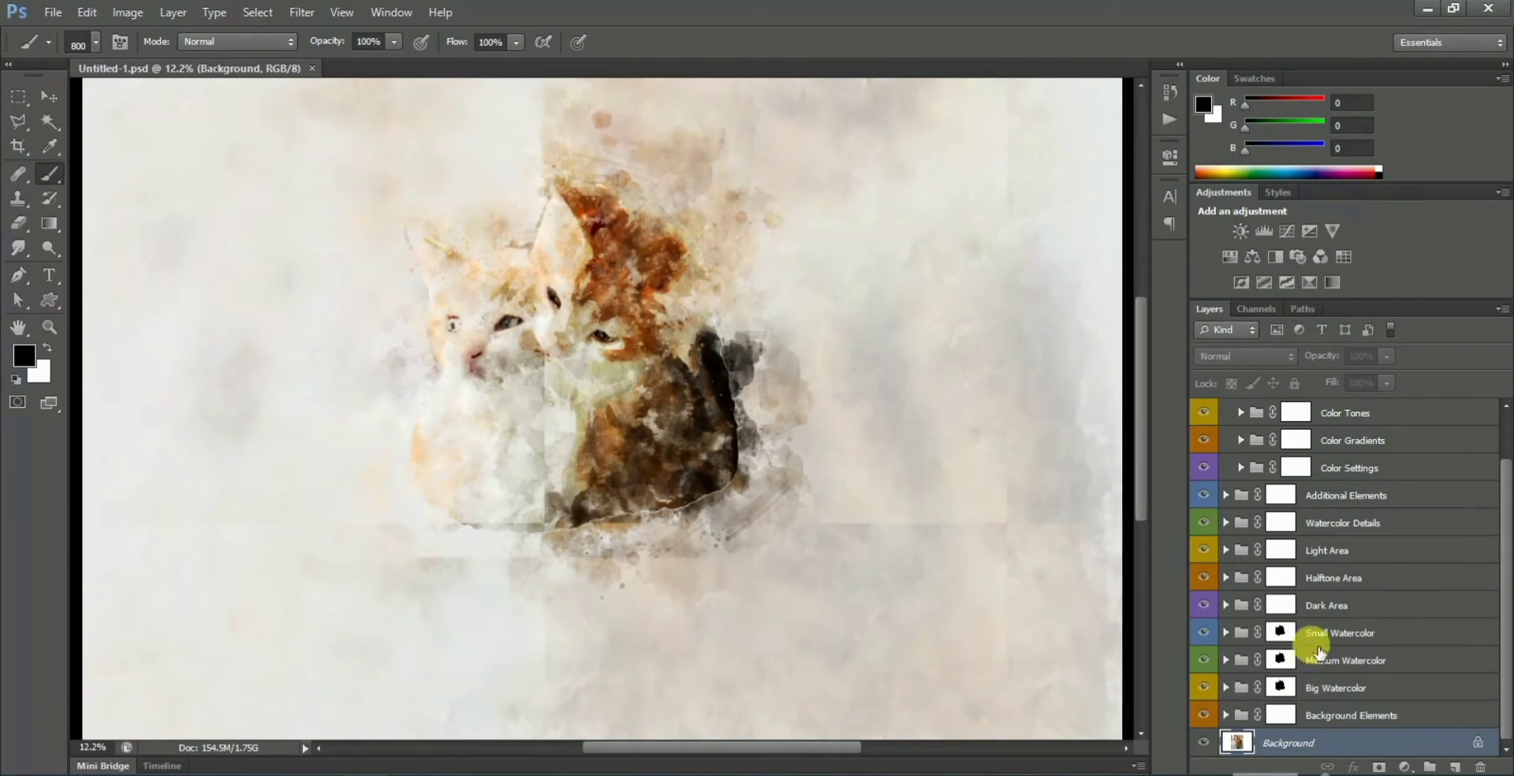
left_click(1319, 635)
left_click(1313, 686, "shift")
key("ctrl+g")
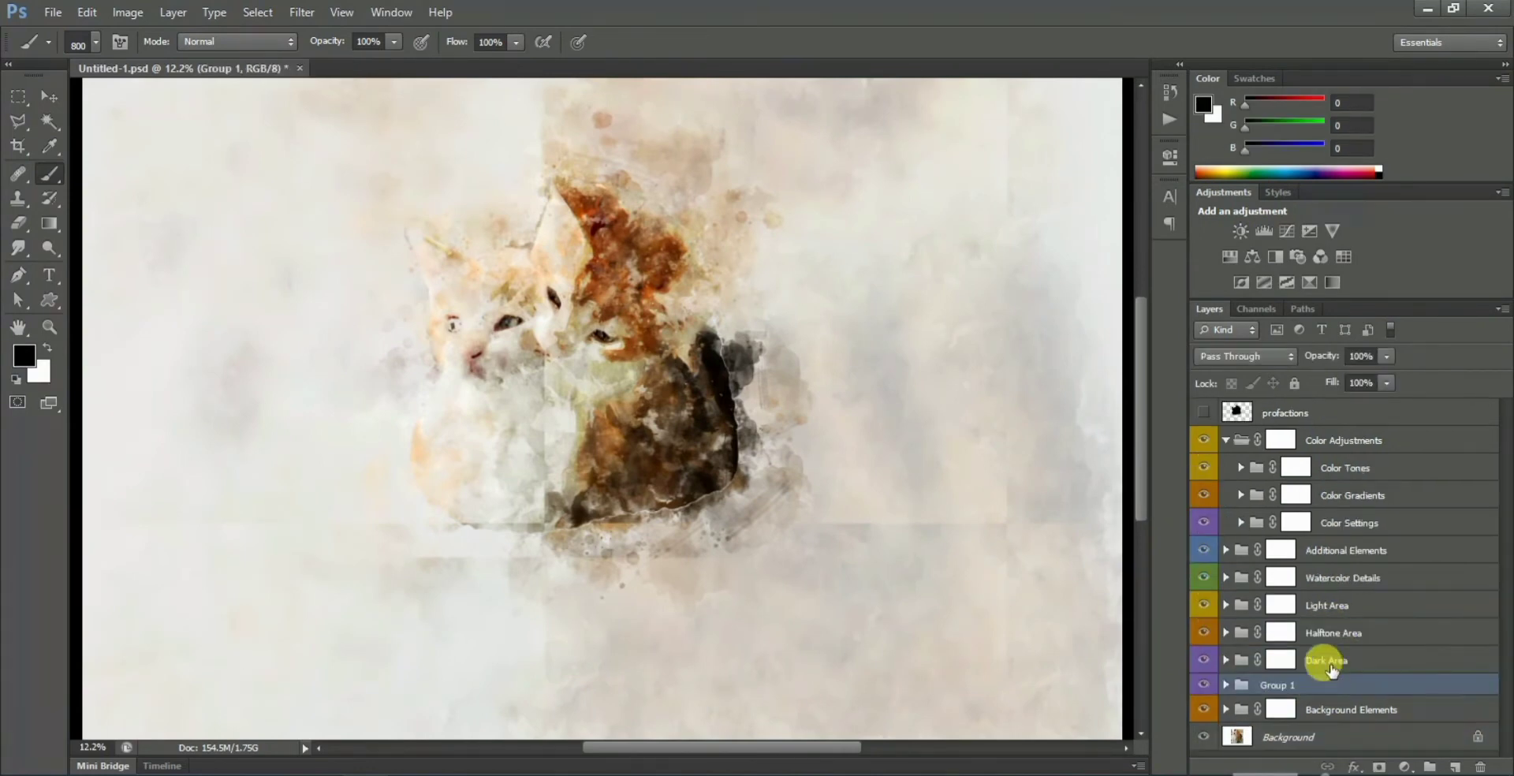
left_click(1227, 685)
scroll(1286, 671, "down", 1)
left_click_drag(1295, 657, 1281, 631)
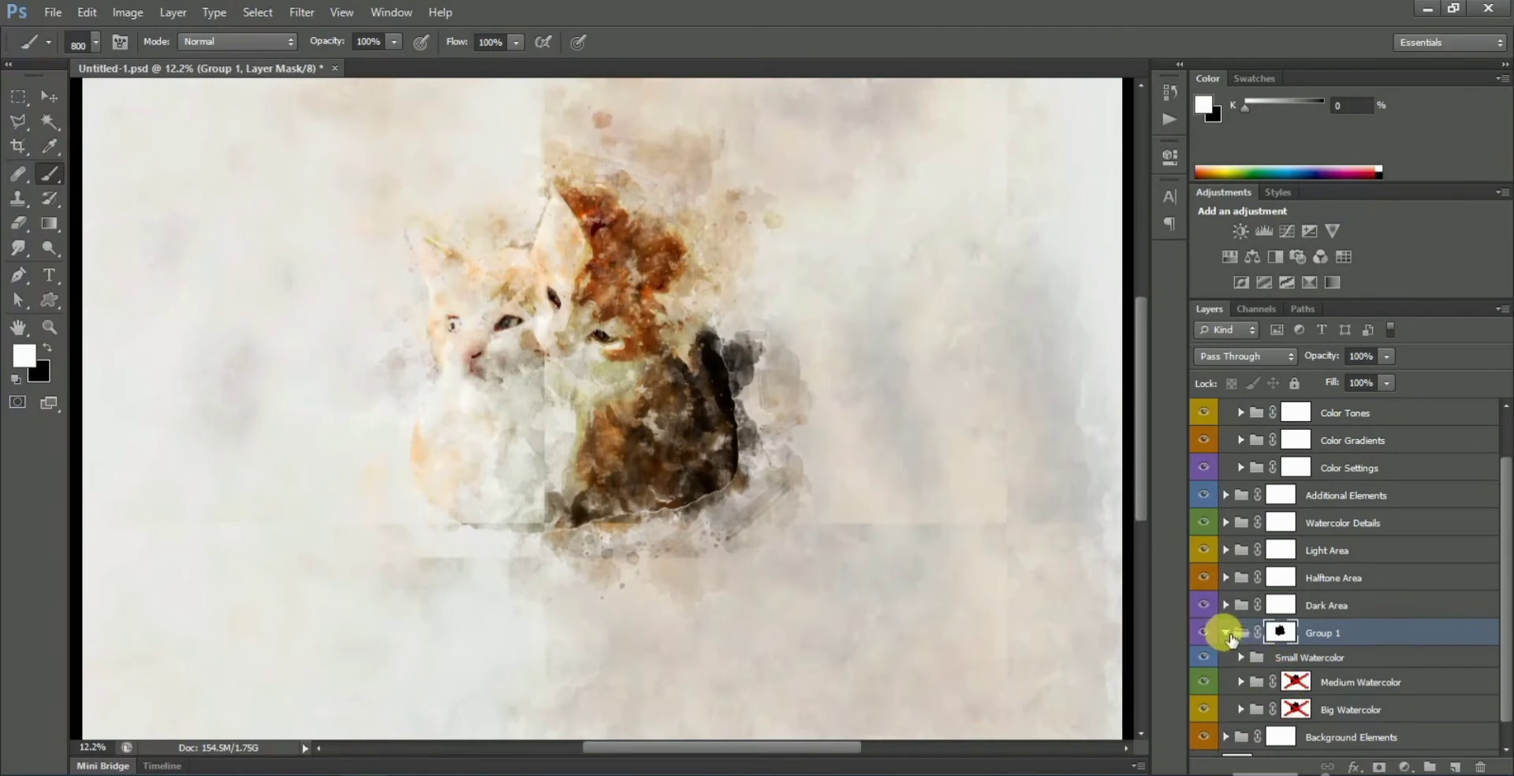
left_click(1227, 634)
Group Color Adjustments through Dark Area into Group 2, placed below Group 1.
left_click(1234, 442)
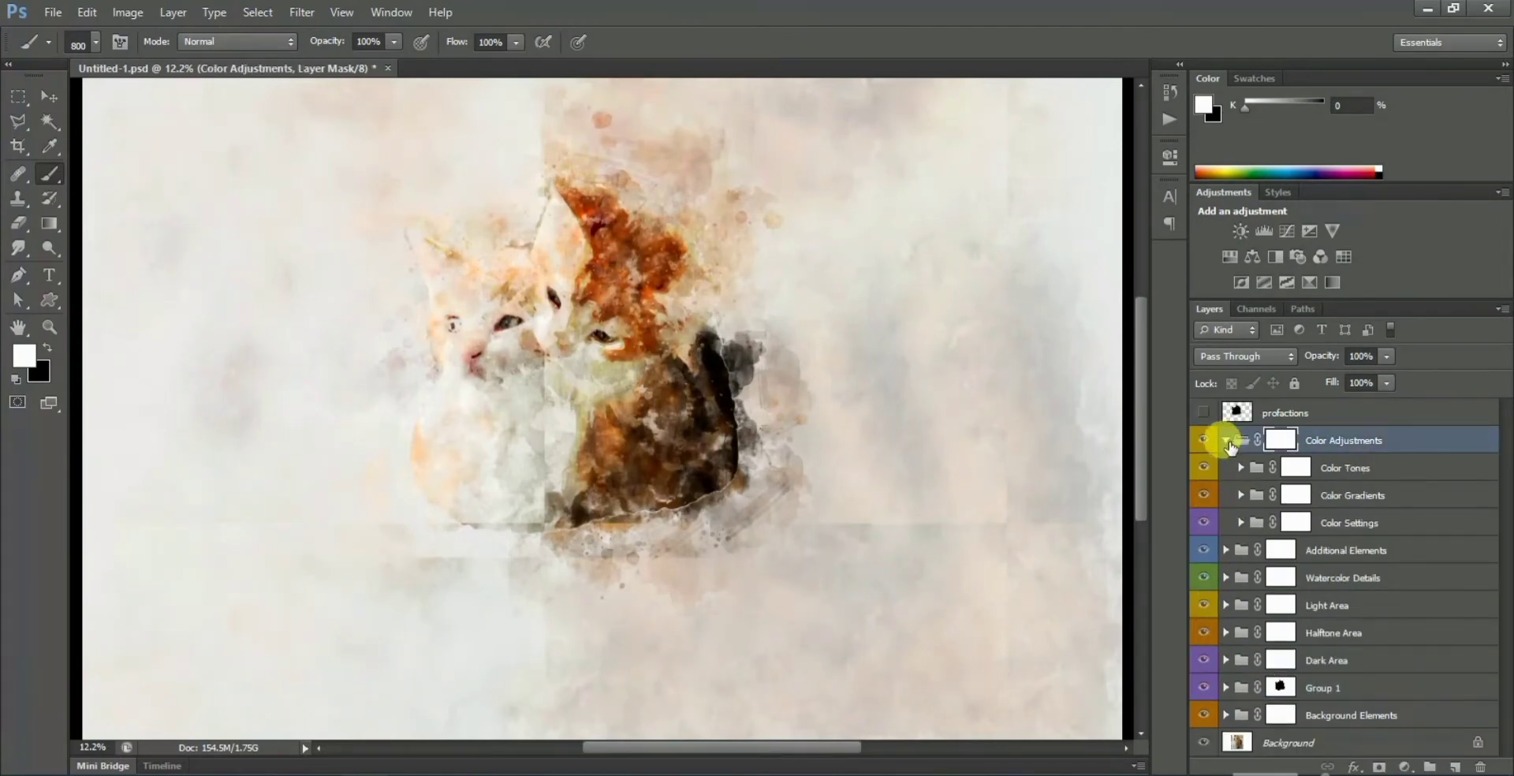
left_click(1372, 581, "shift")
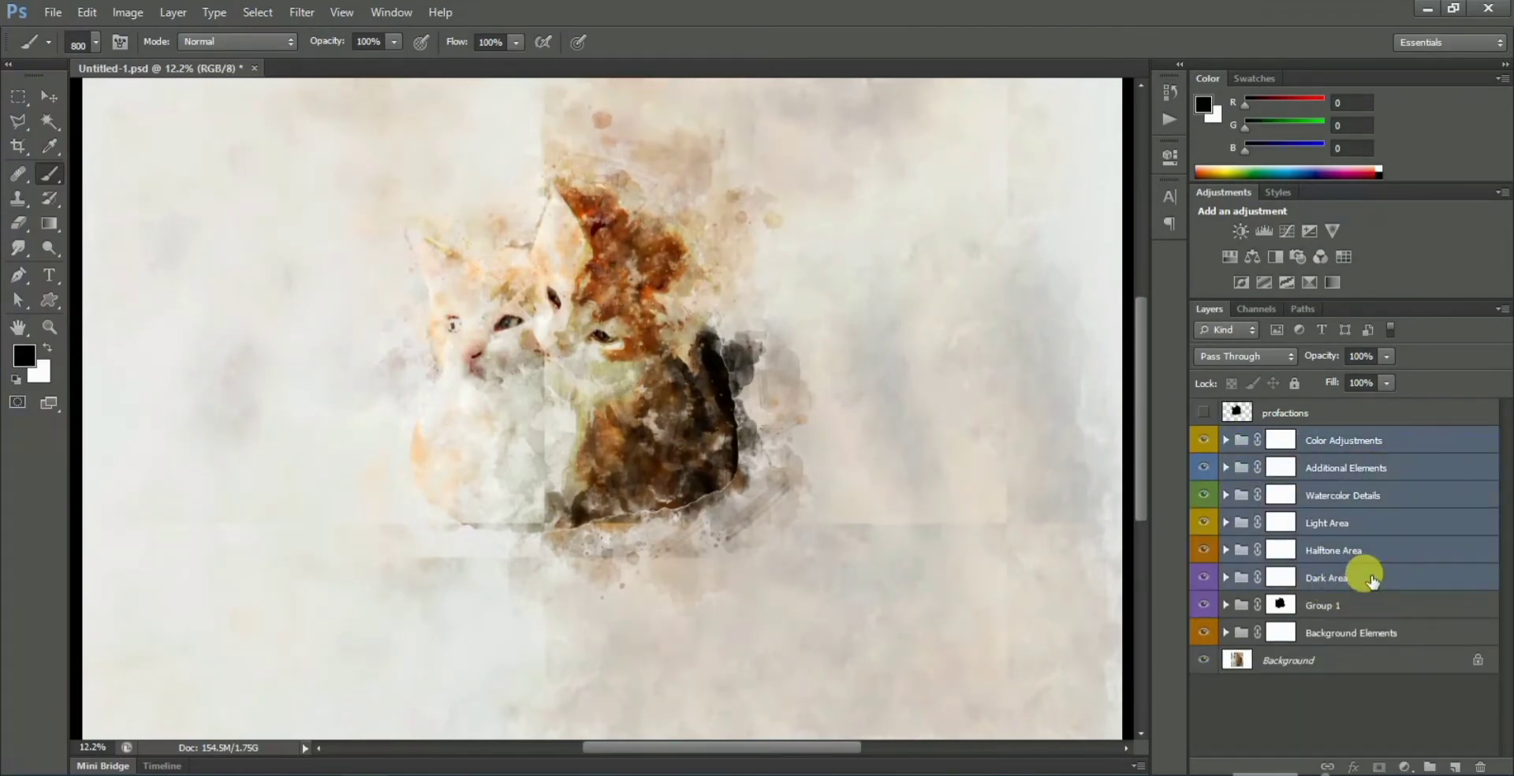
key("ctrl+g")
left_click_drag(1370, 434, 1373, 469)
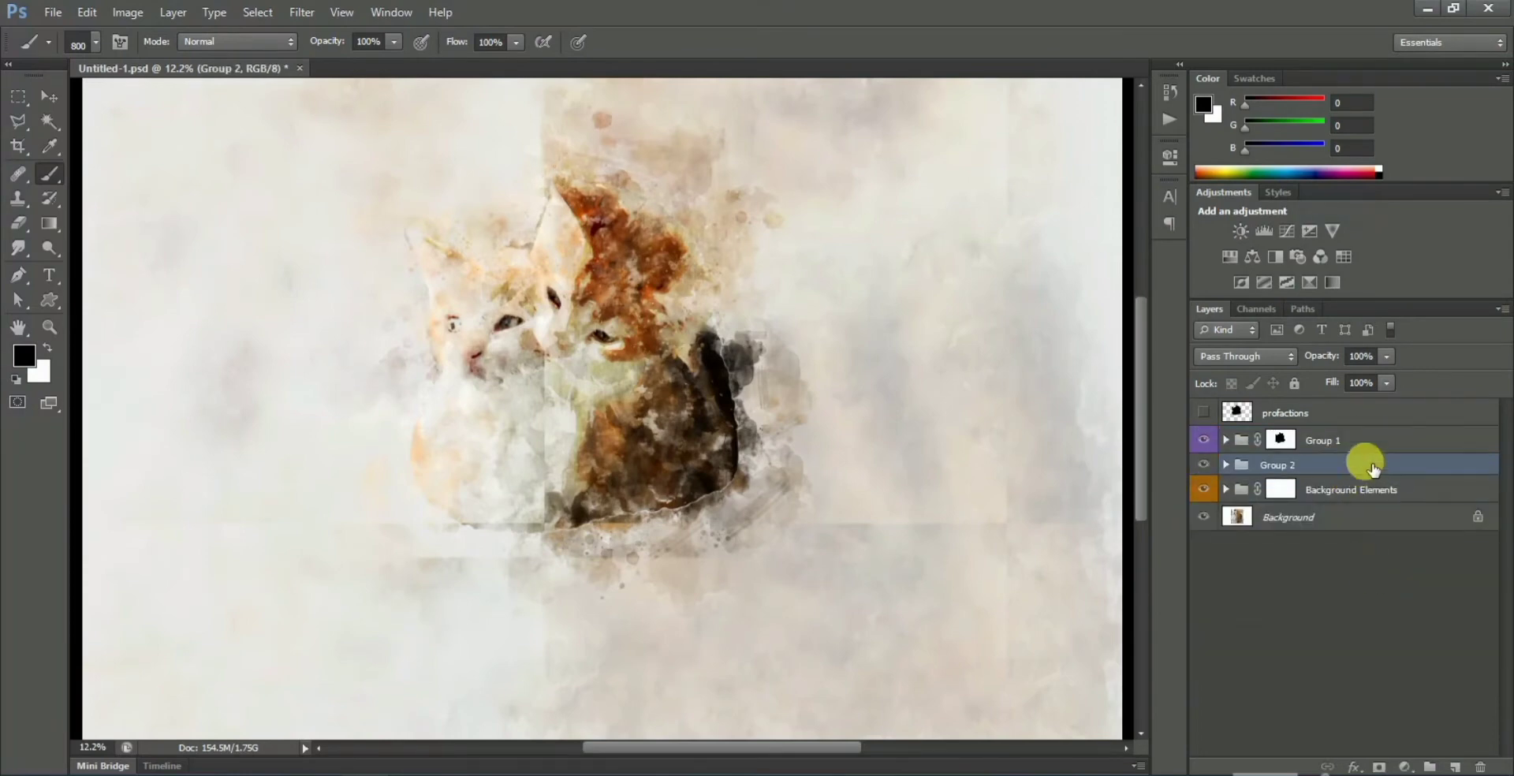
left_click(1351, 517)
Duplicate Background, mask the copy, move it to the top, and duplicate it again.
scroll(602, 557, "down", 3)
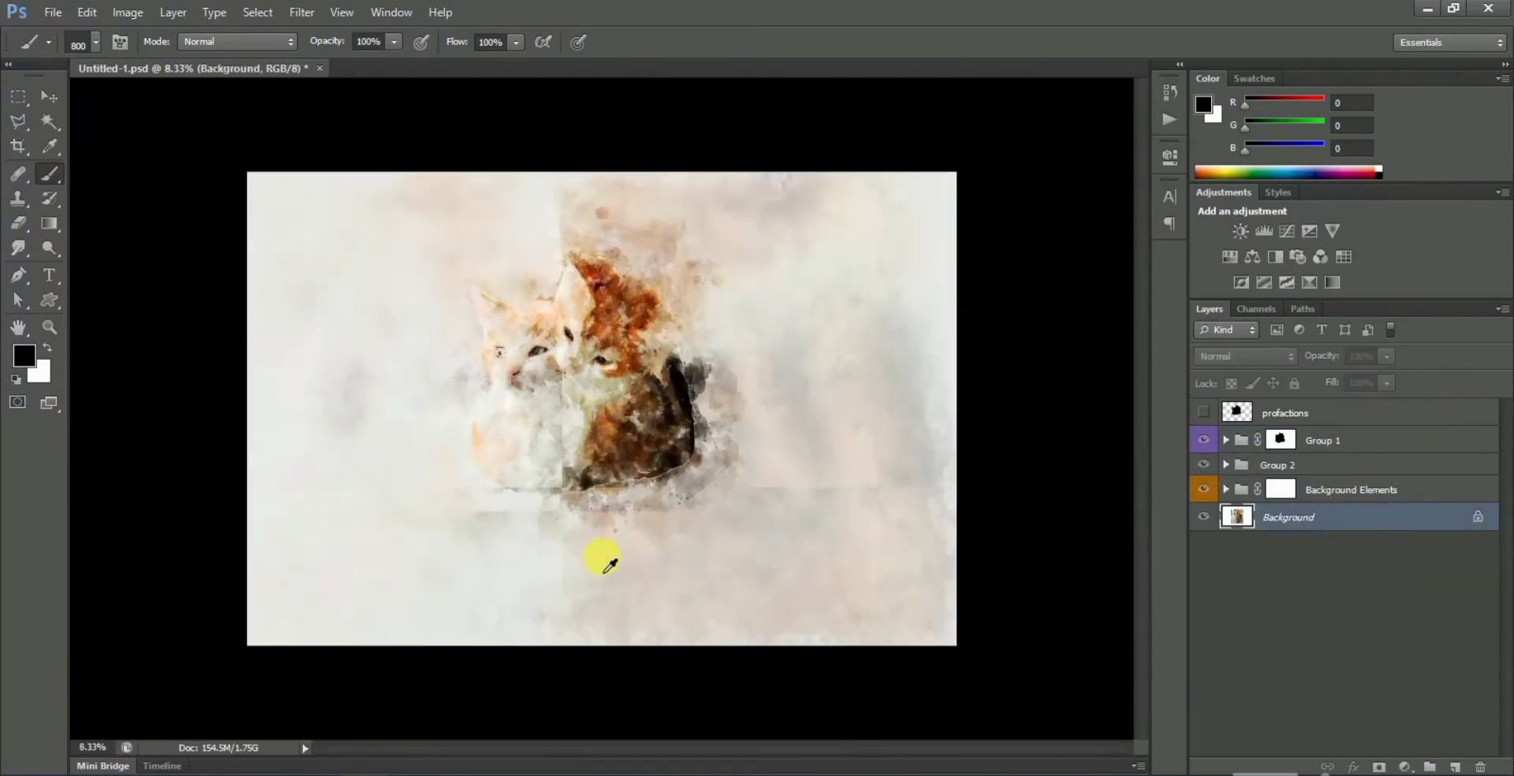
scroll(602, 557, "up", 2)
key("ctrl+j")
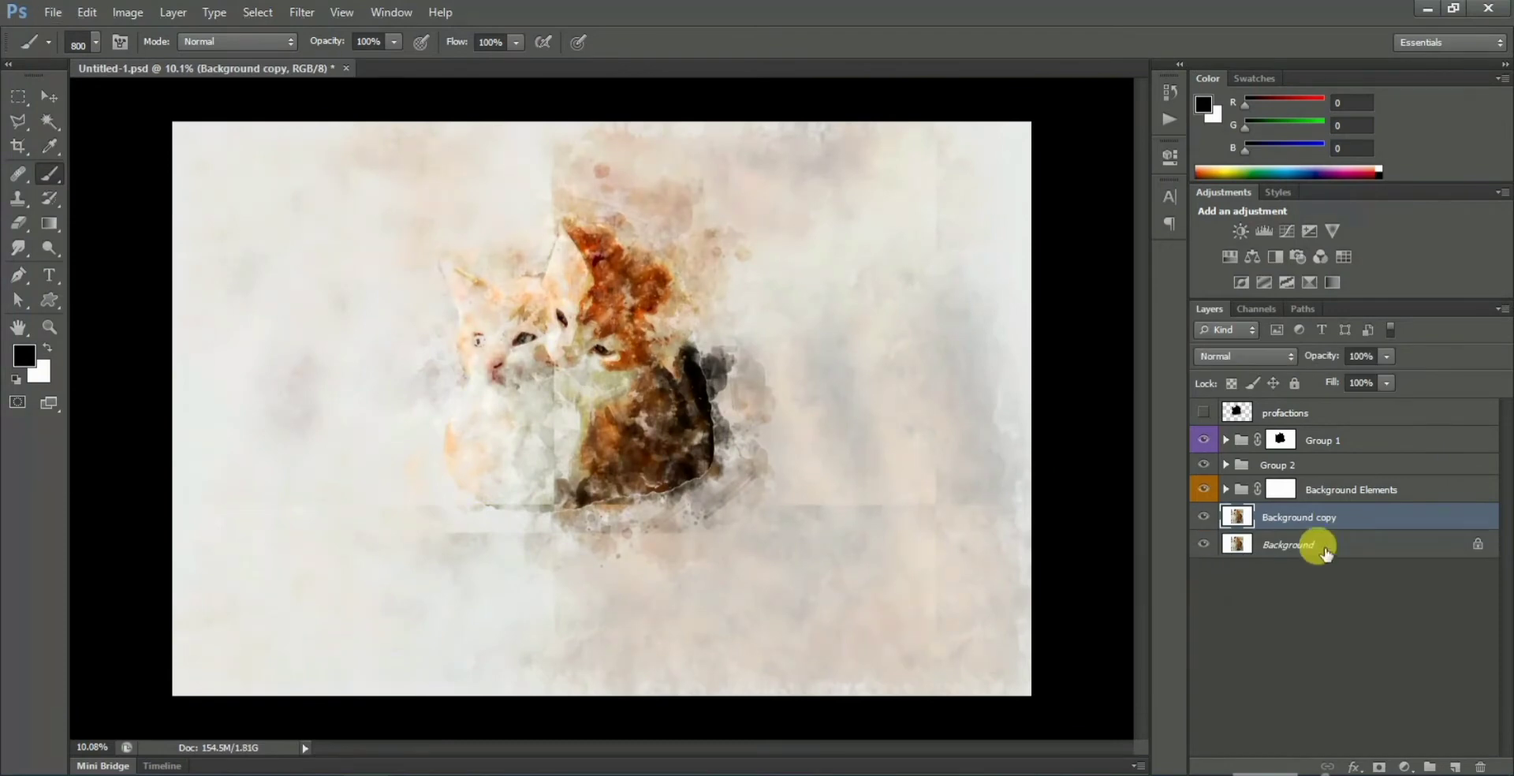
left_click(1373, 765)
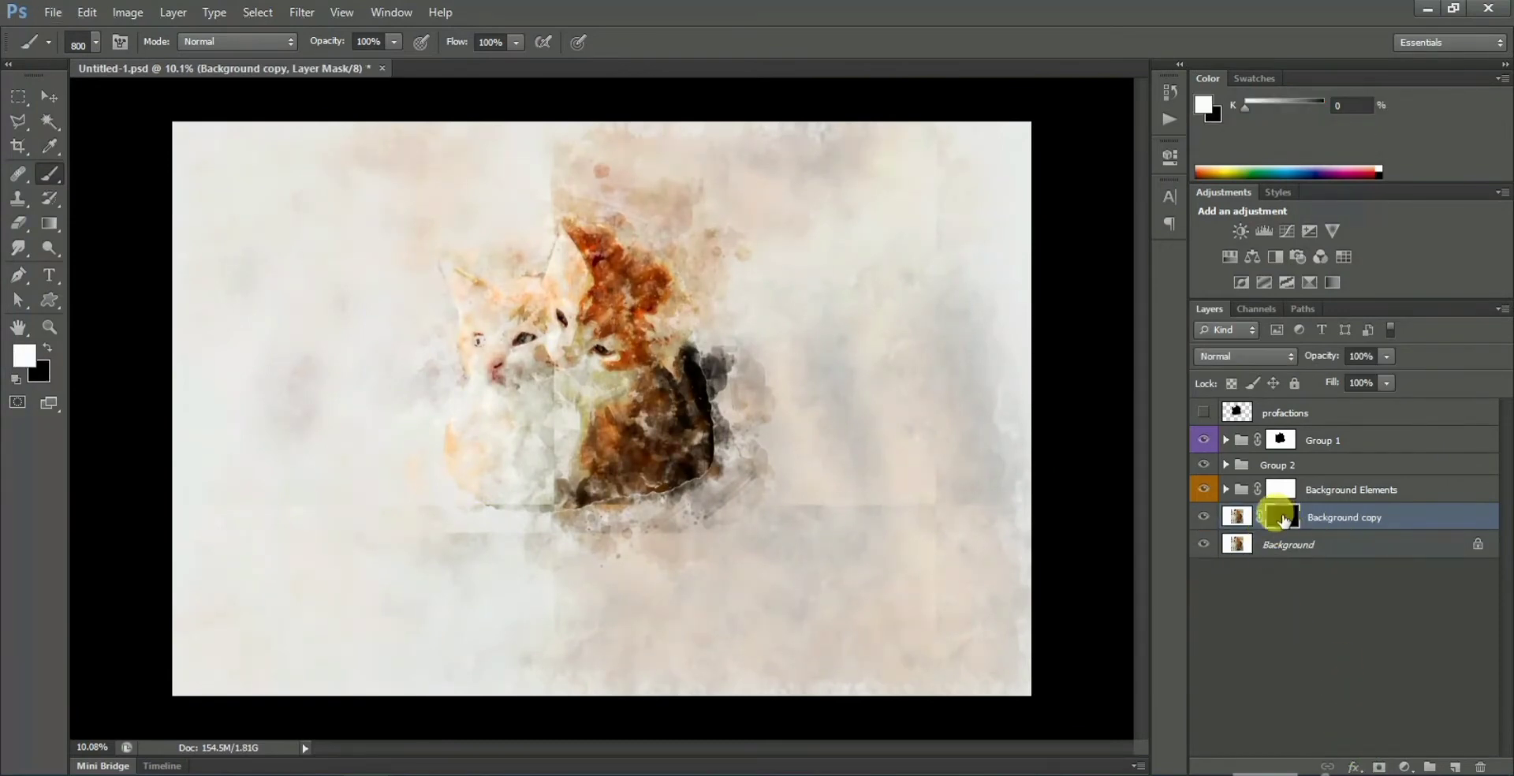
left_click_drag(1380, 523, 1386, 434)
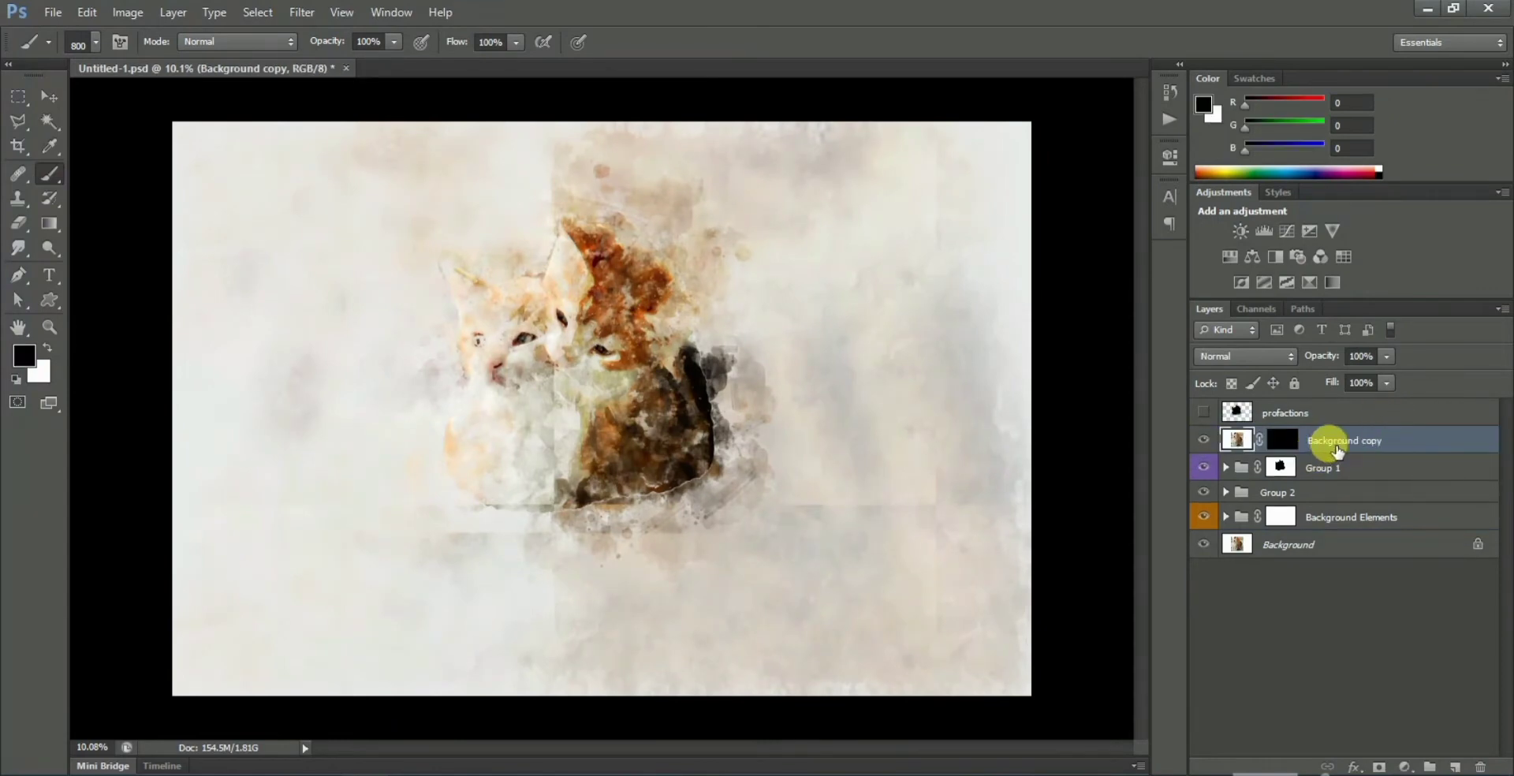
key("ctrl+j")
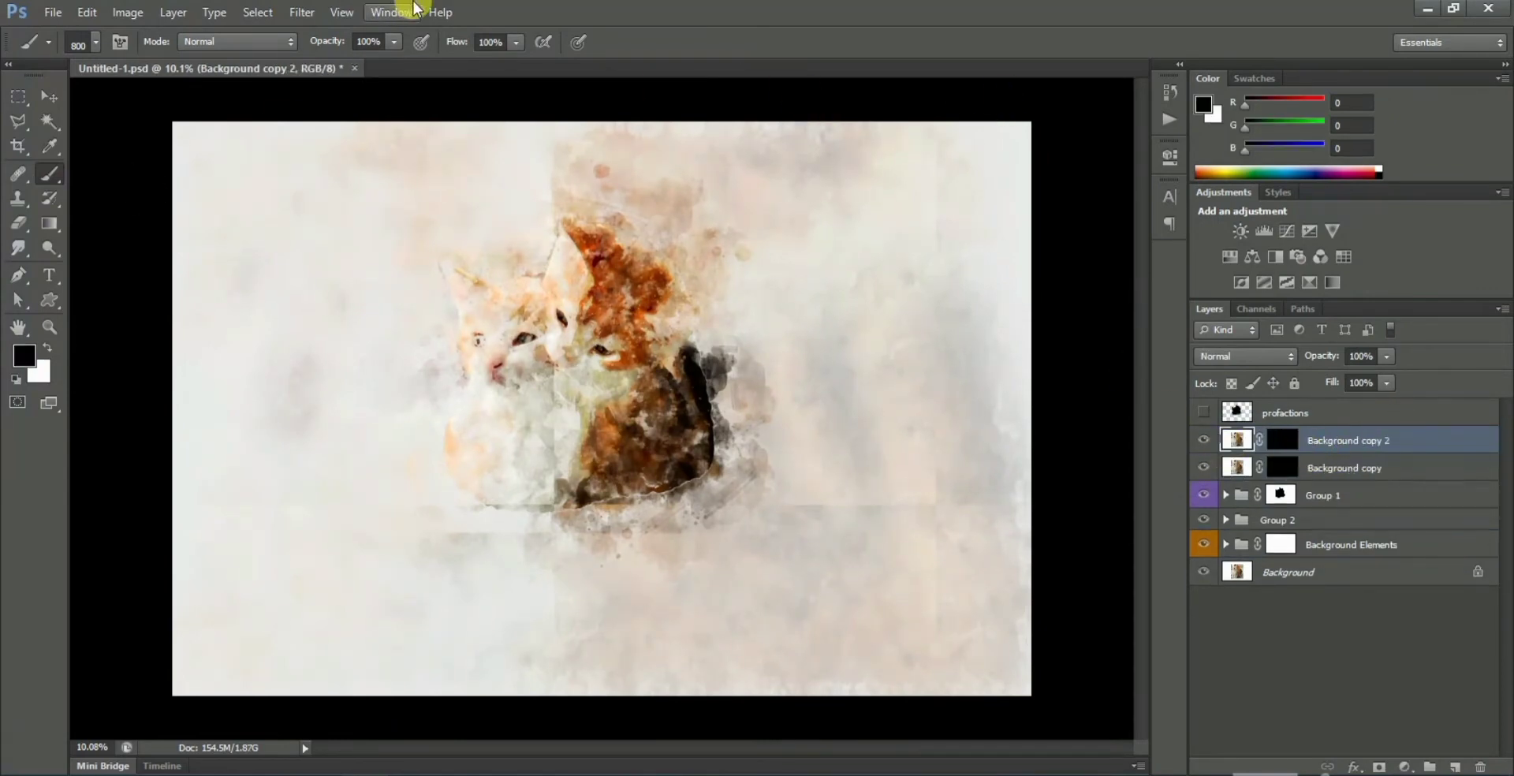
Hide and delete the profactions layer, then compare with Background Elements toggled.
left_click(1203, 409)
left_click(1325, 412)
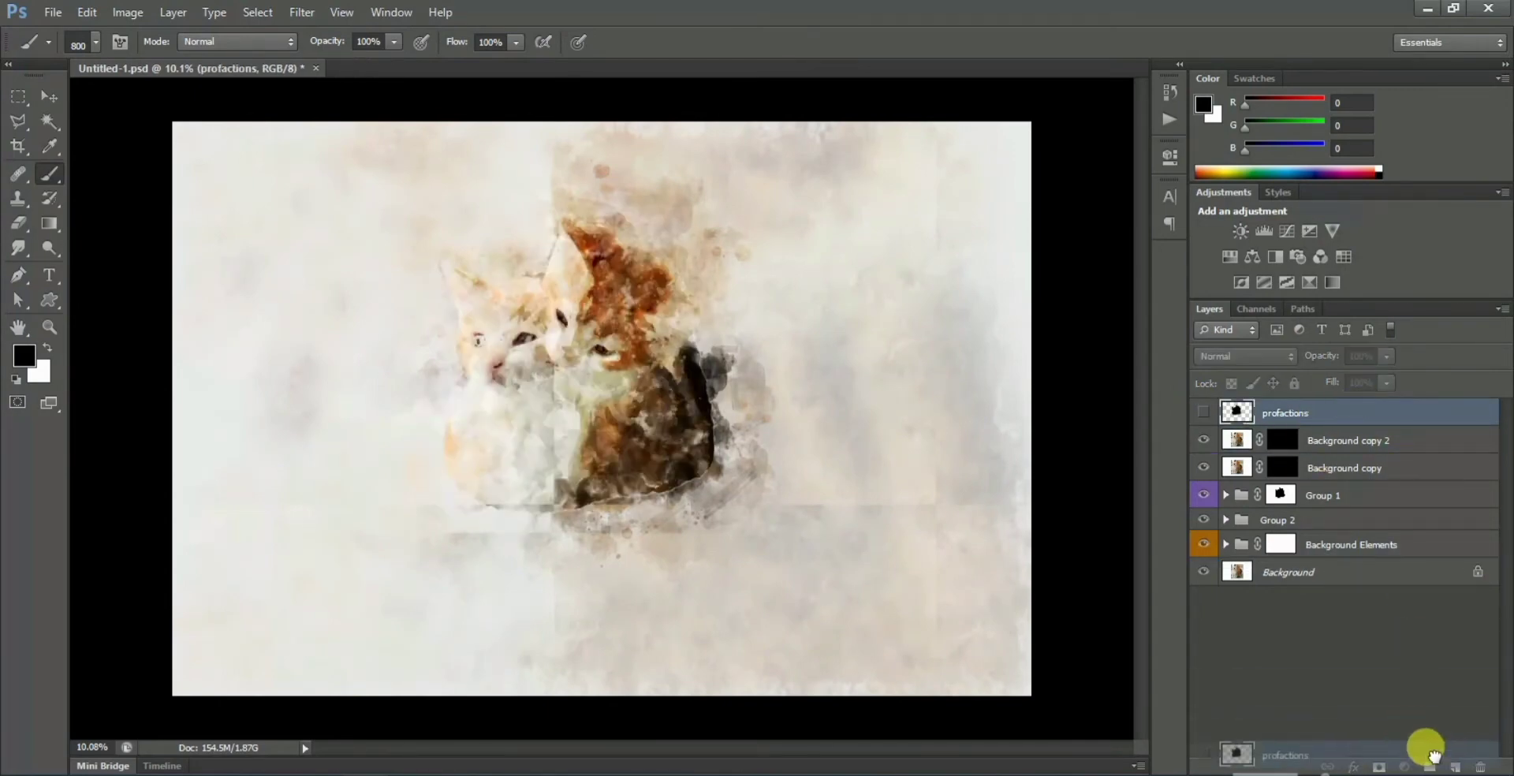
left_click_drag(1358, 408, 1480, 767)
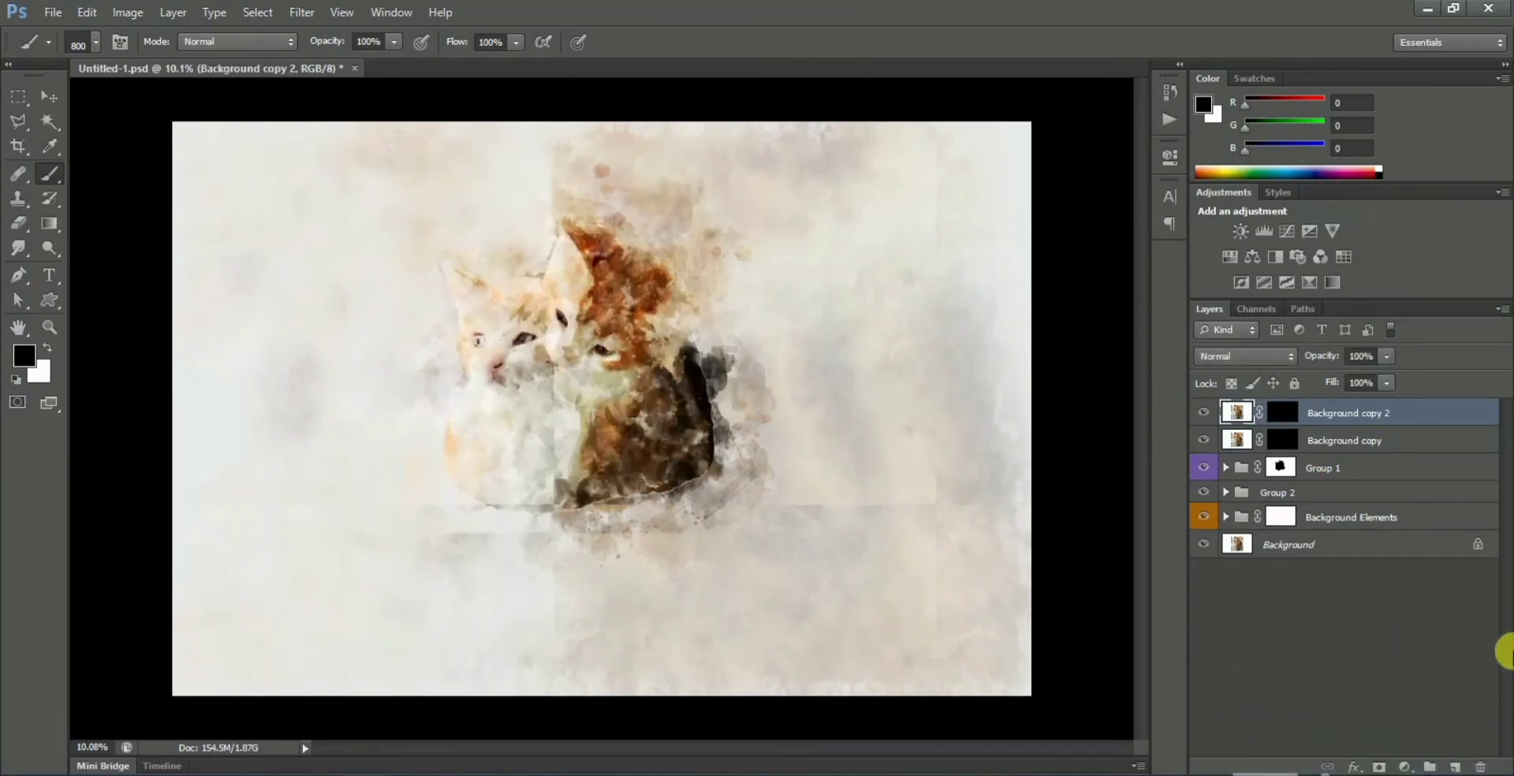
left_click(1202, 519)
Add a new layer above Background and pick the 1000 px watercolor brush for the Background Elements mask.
left_click(1313, 544)
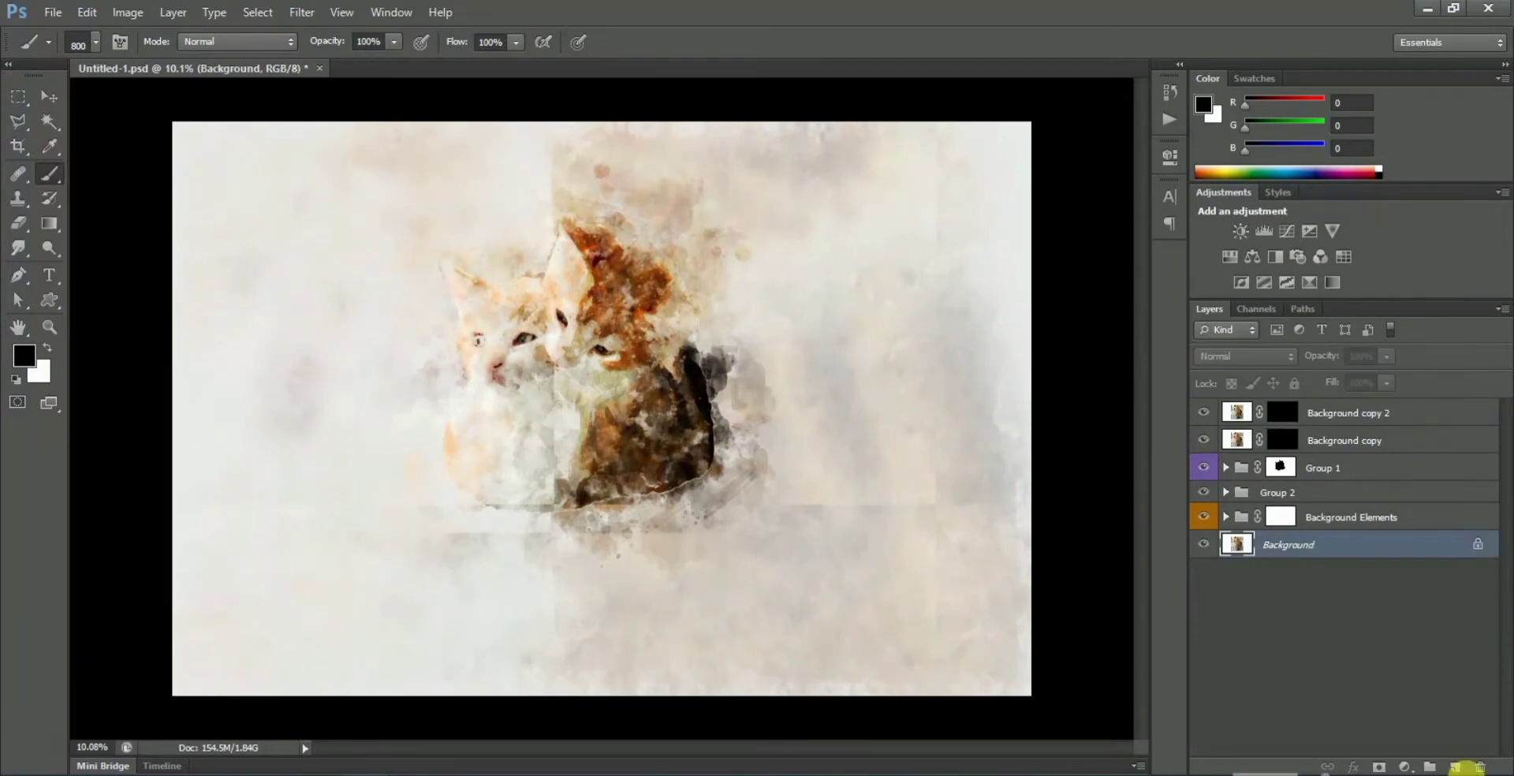
left_click(1455, 766)
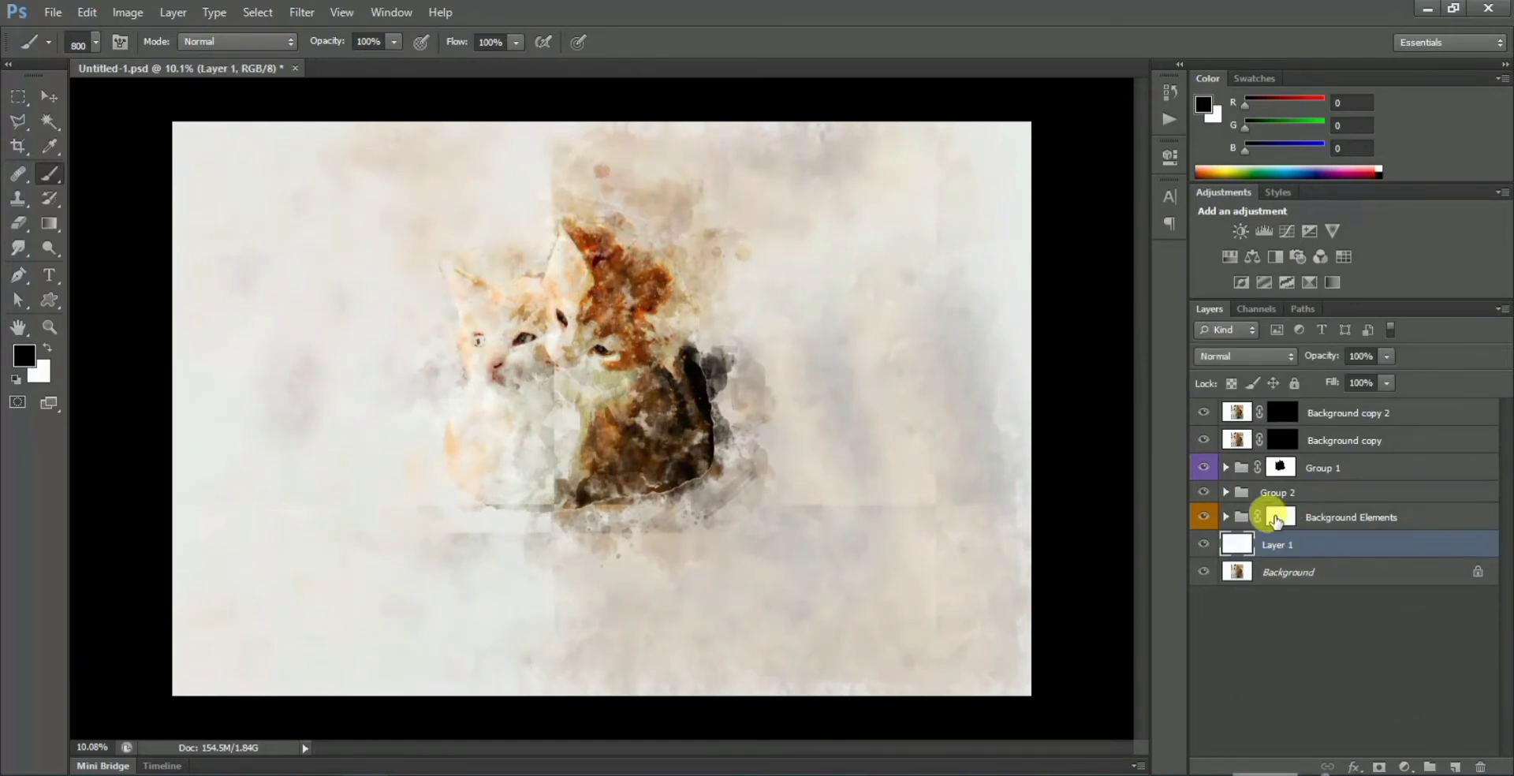
left_click(1277, 517)
right_click(235, 280)
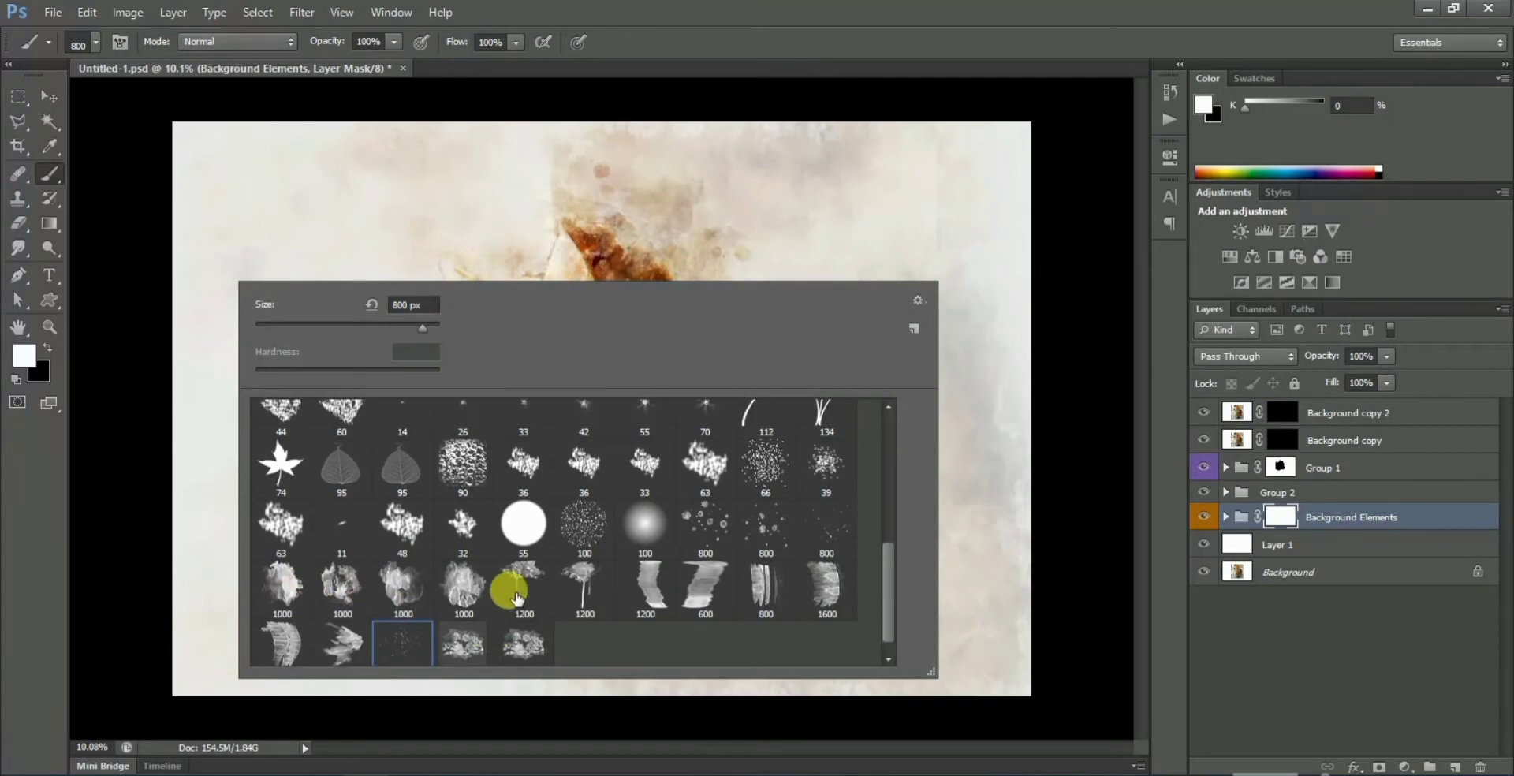
left_click(401, 573)
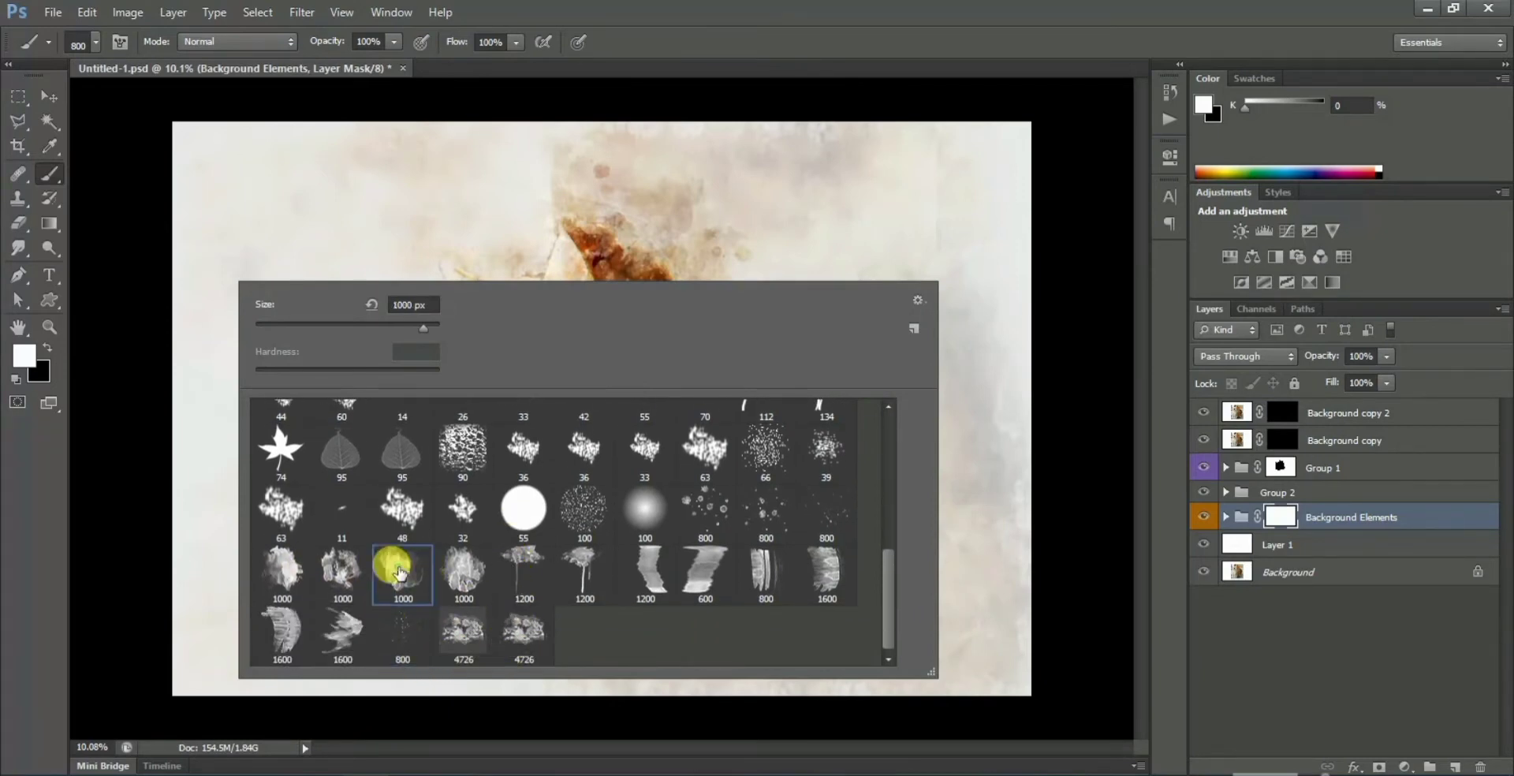
Hide the Background Elements texture by painting and then filling its mask with black.
key("Return")
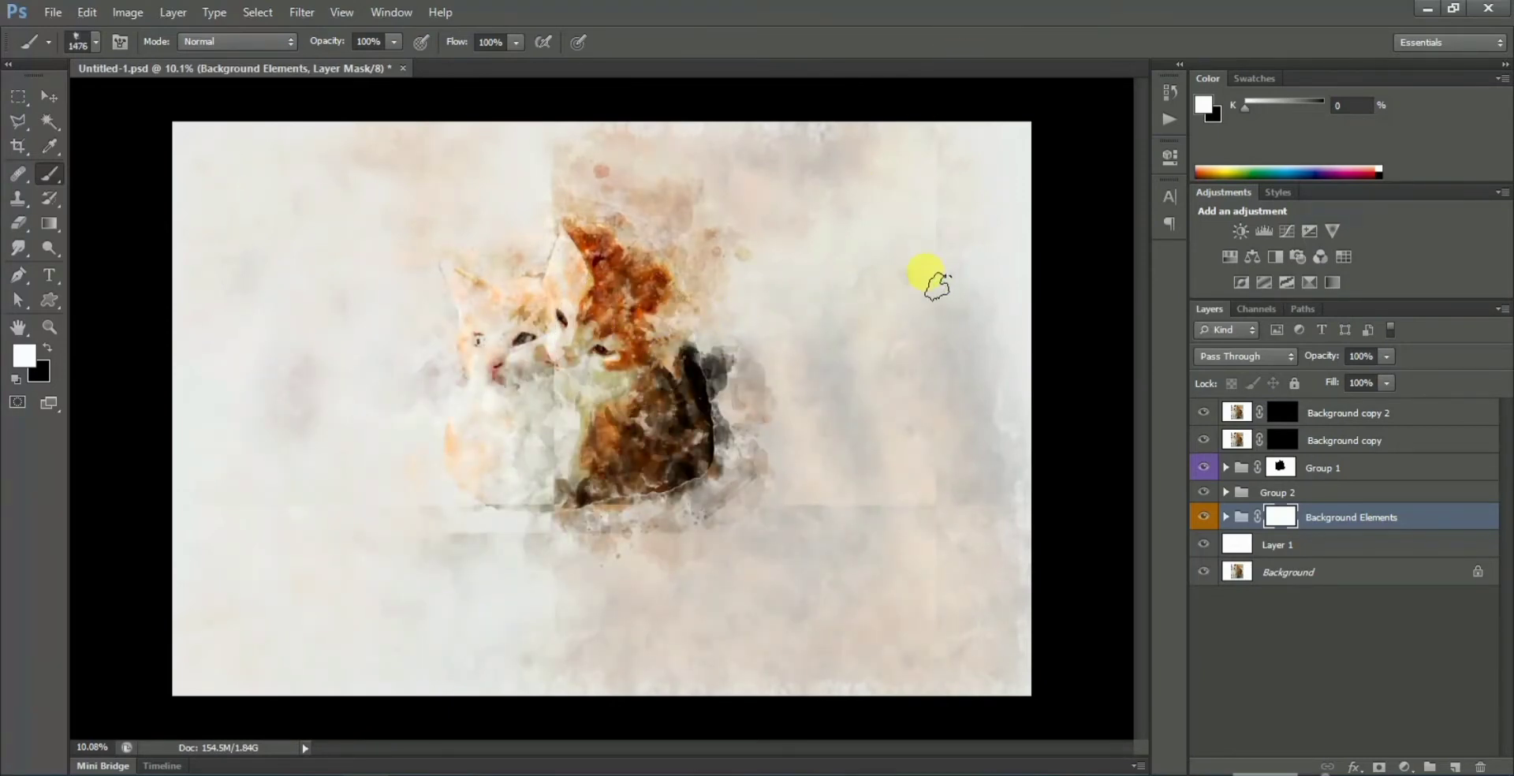
key("x")
left_click_drag(937, 286, 967, 371)
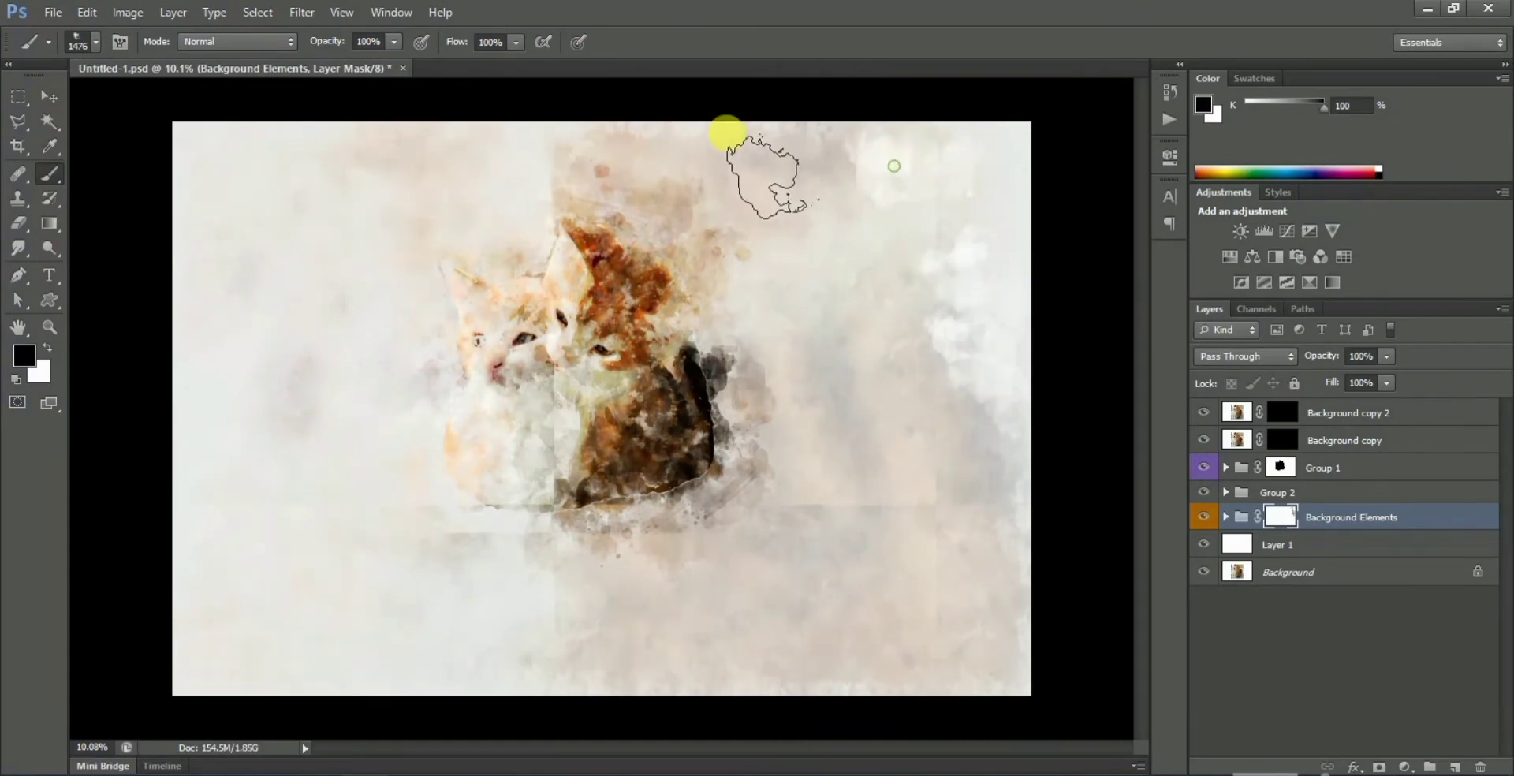
left_click_drag(726, 134, 183, 507)
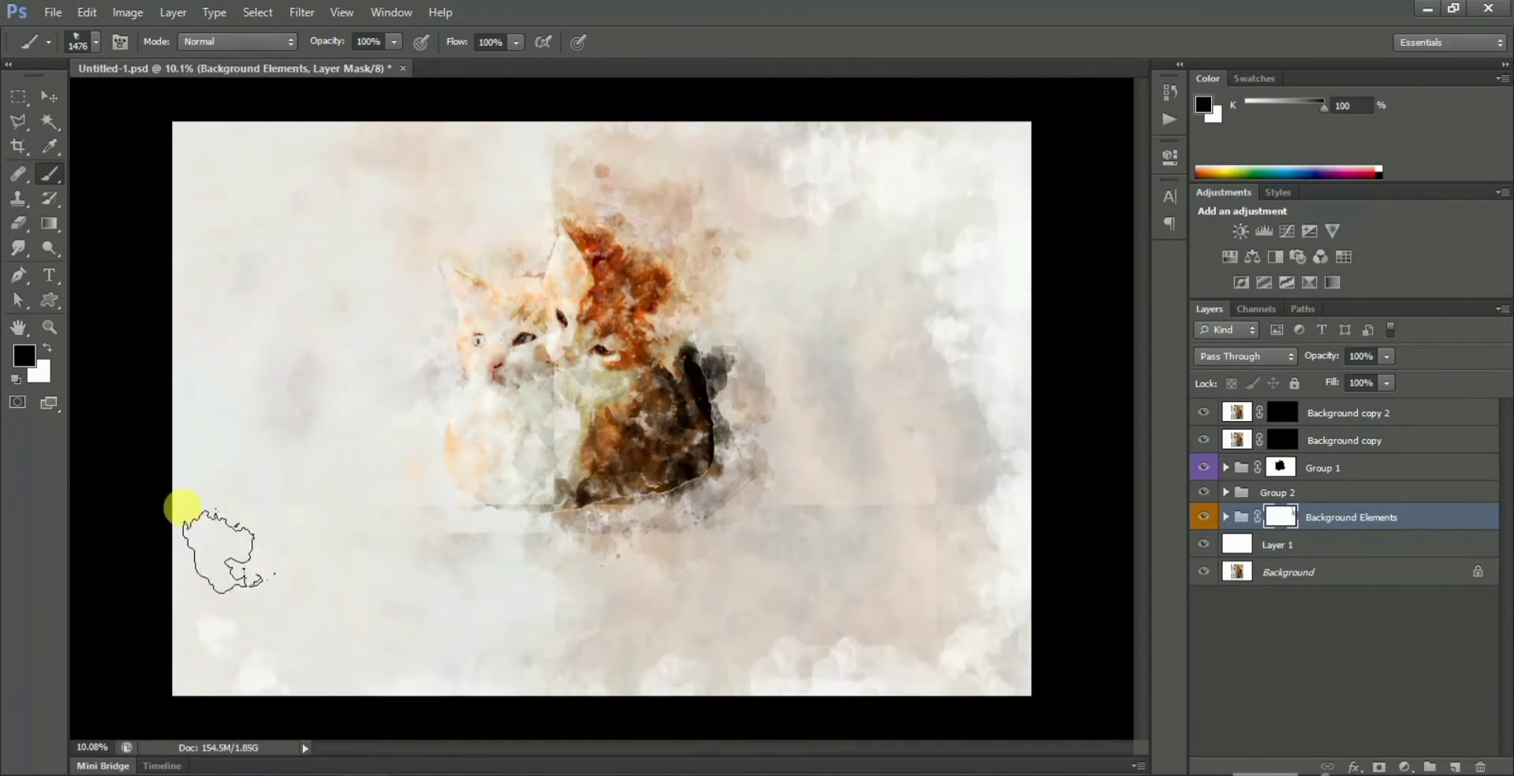
key("alt+BackSpace")
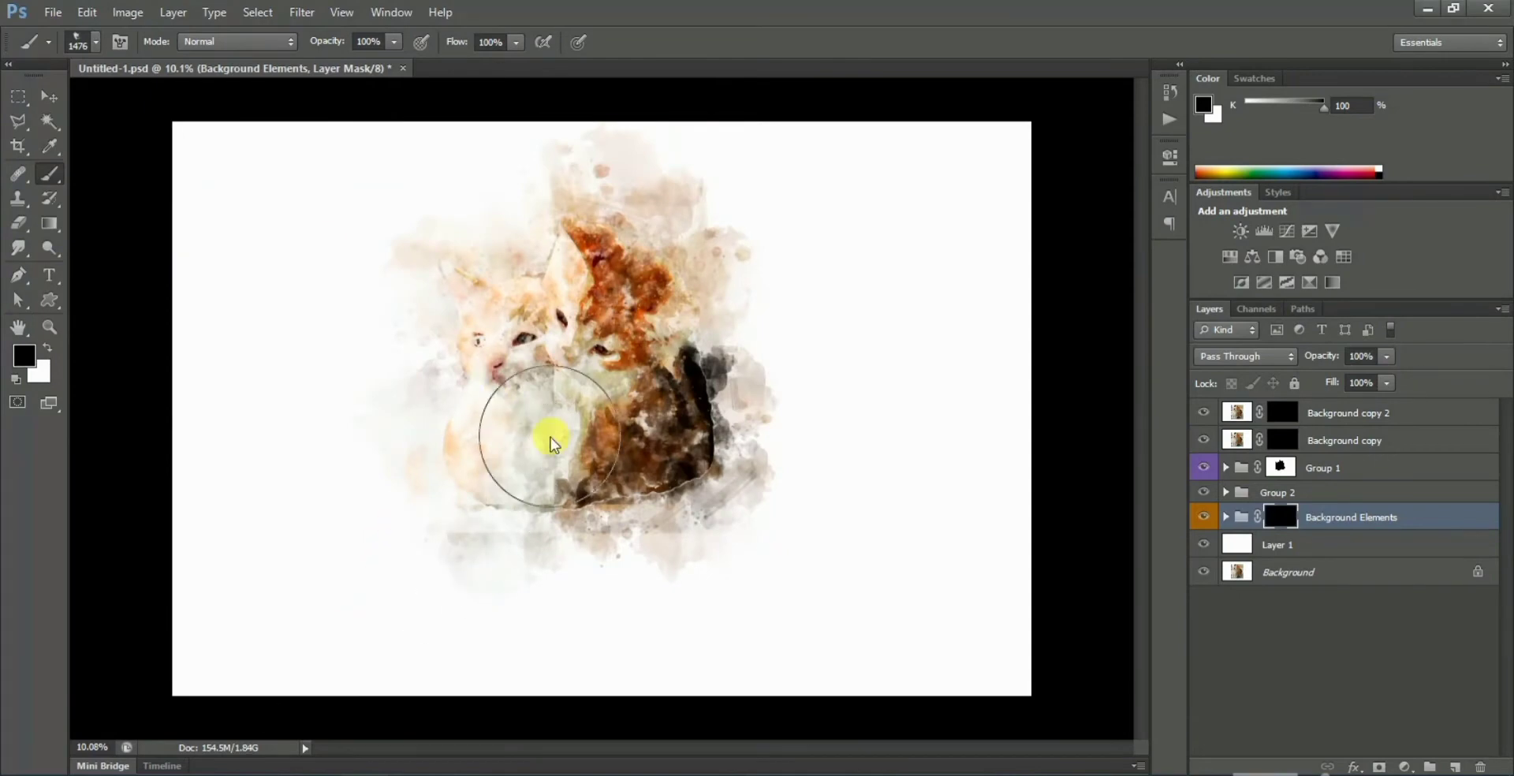
Paint white on the mask to reveal cloud texture around and above the kittens.
key("x")
left_click(458, 262)
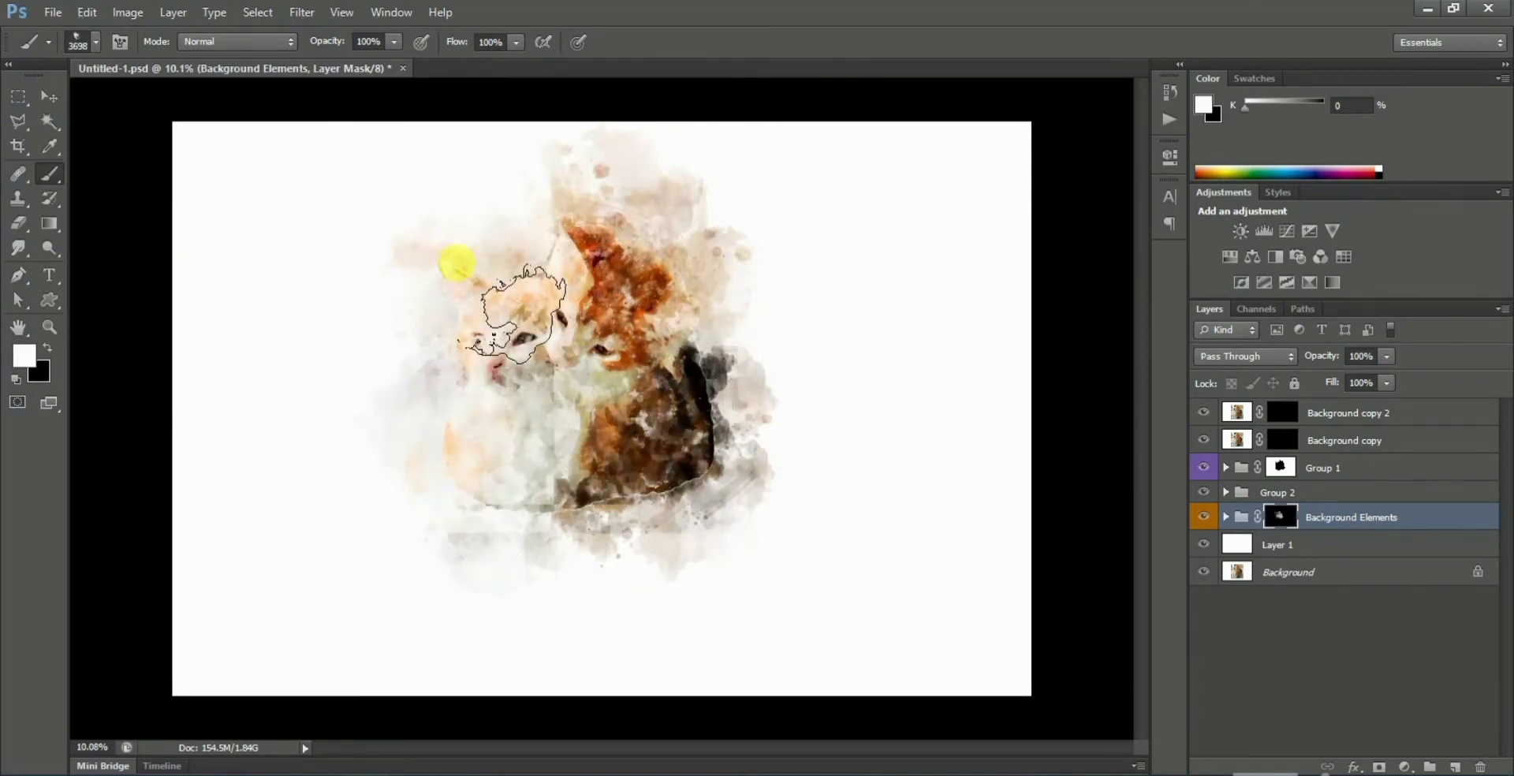
mouse_move(458, 262)
left_mouse_down()
mouse_move(687, 251)
mouse_move(582, 263)
left_mouse_up()
mouse_move(499, 196)
left_mouse_down()
mouse_move(697, 473)
mouse_move(382, 439)
mouse_move(152, 210)
mouse_move(420, 494)
mouse_move(834, 360)
mouse_move(720, 351)
mouse_move(720, 135)
mouse_move(622, 533)
mouse_move(957, 446)
left_mouse_up()
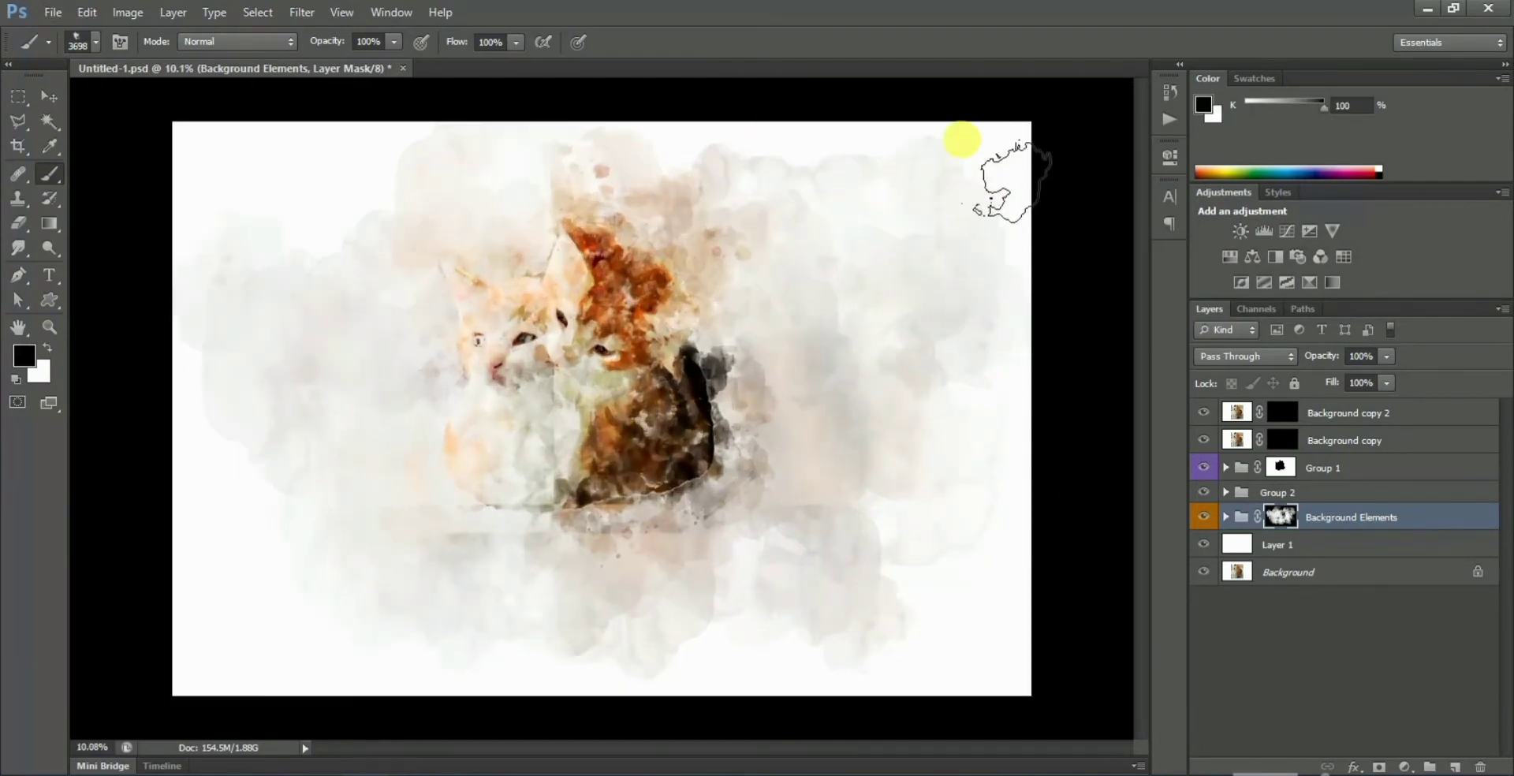
key("x")
scroll(629, 382, "down", 1)
scroll(629, 382, "up", 1)
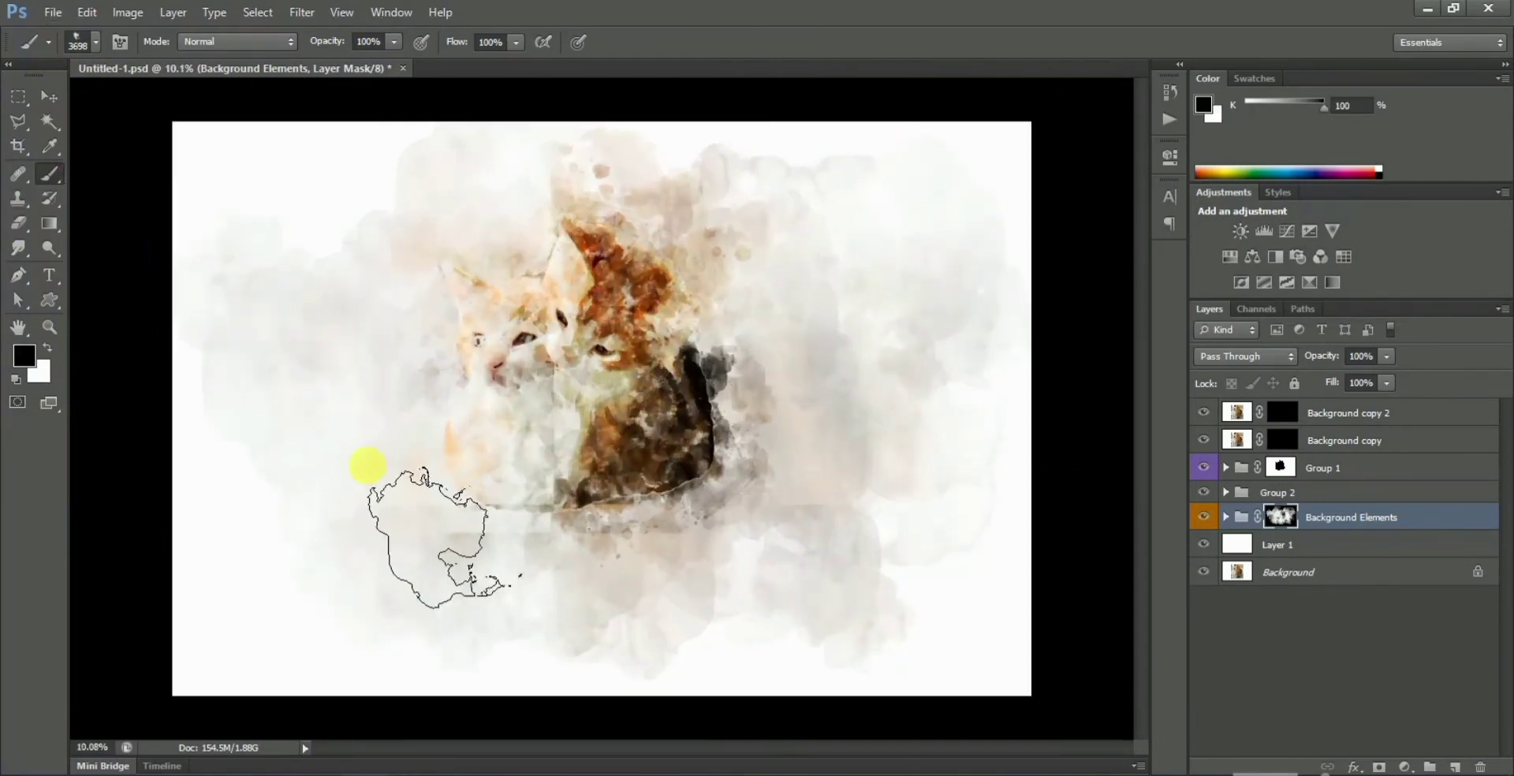
key("x")
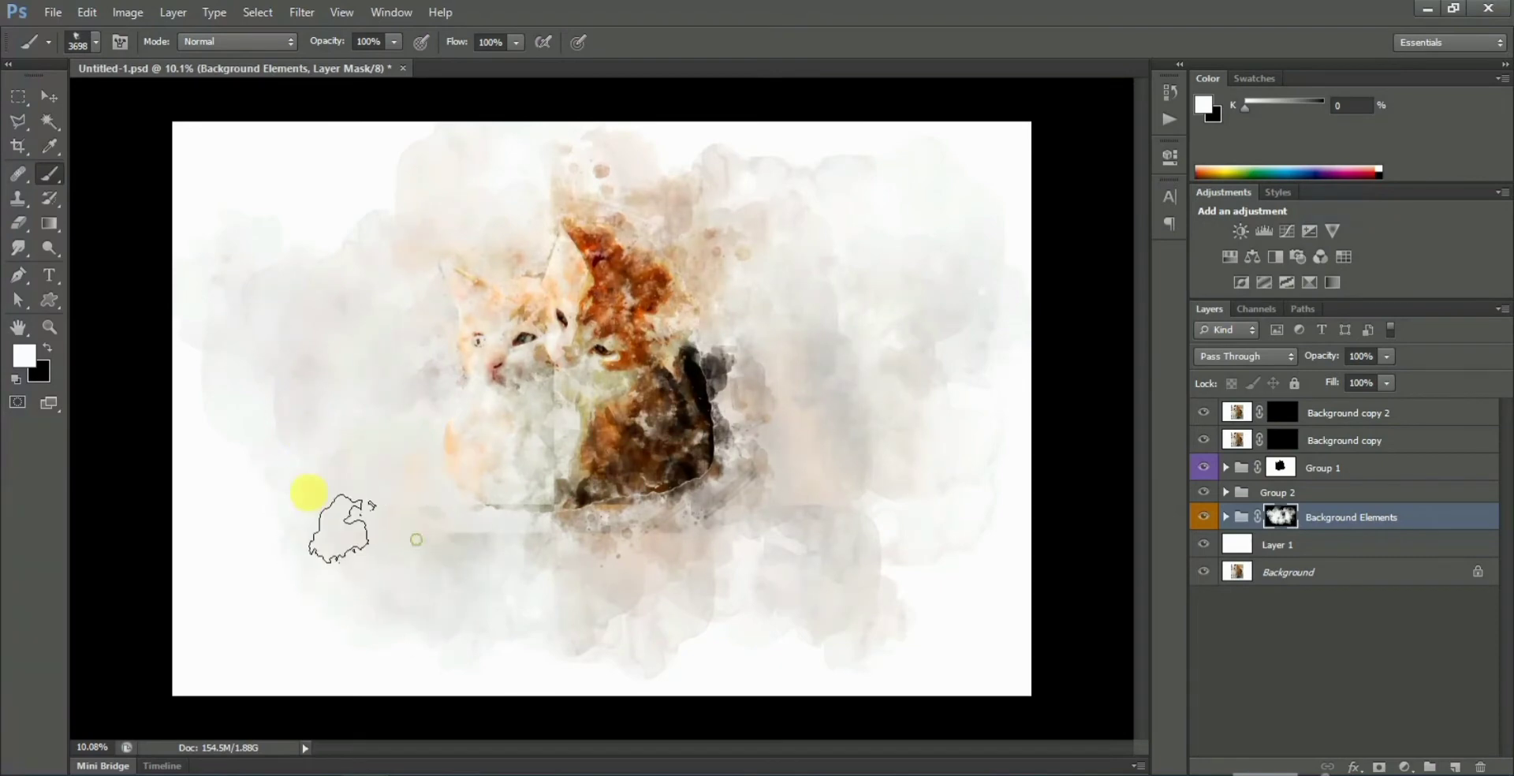
left_click(1202, 469)
left_click(1202, 468)
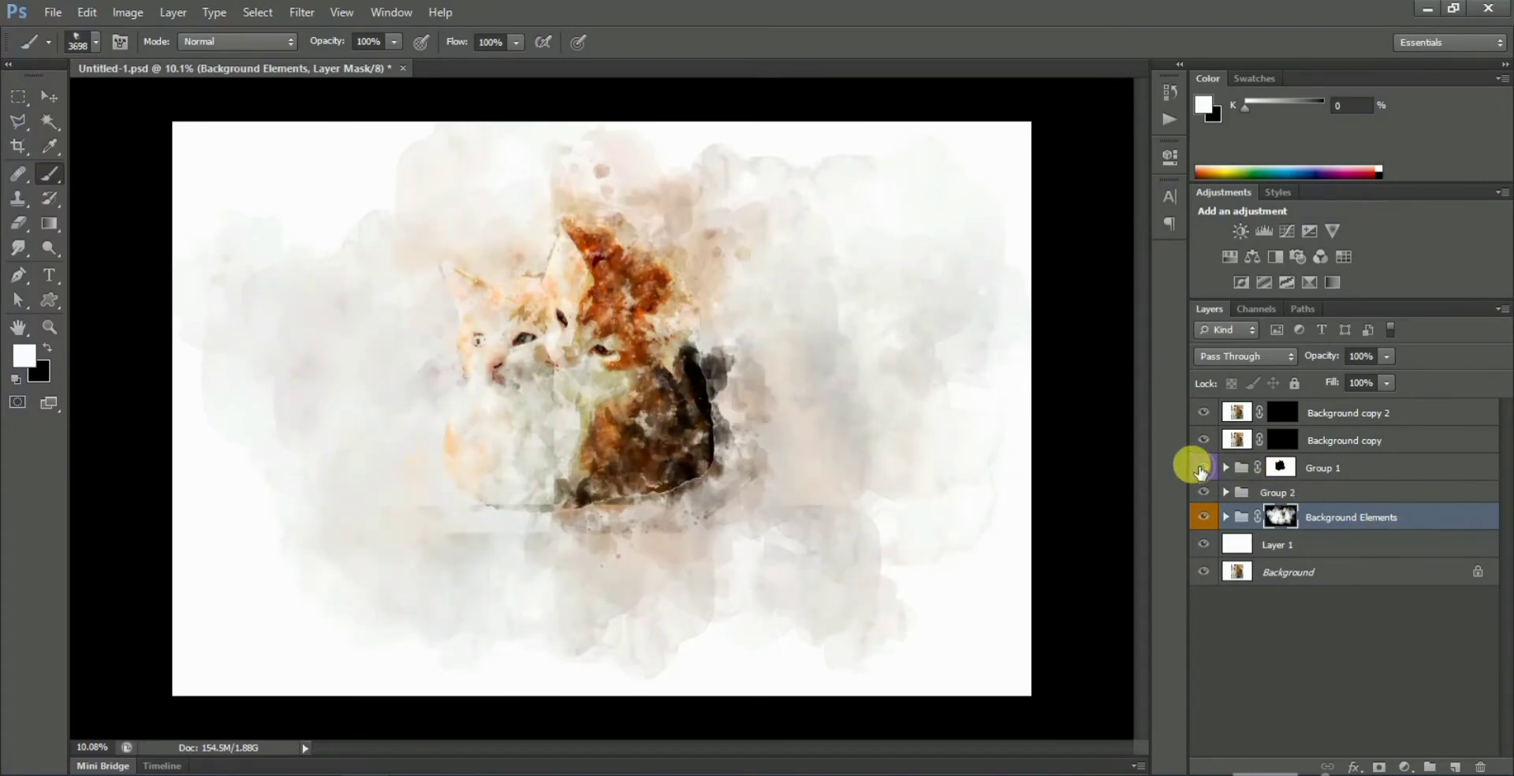
On Group 1's mask, pick the soft round brush and shrink it to a smaller size.
left_click(1282, 468)
scroll(406, 270, "up", 2)
right_click(525, 369)
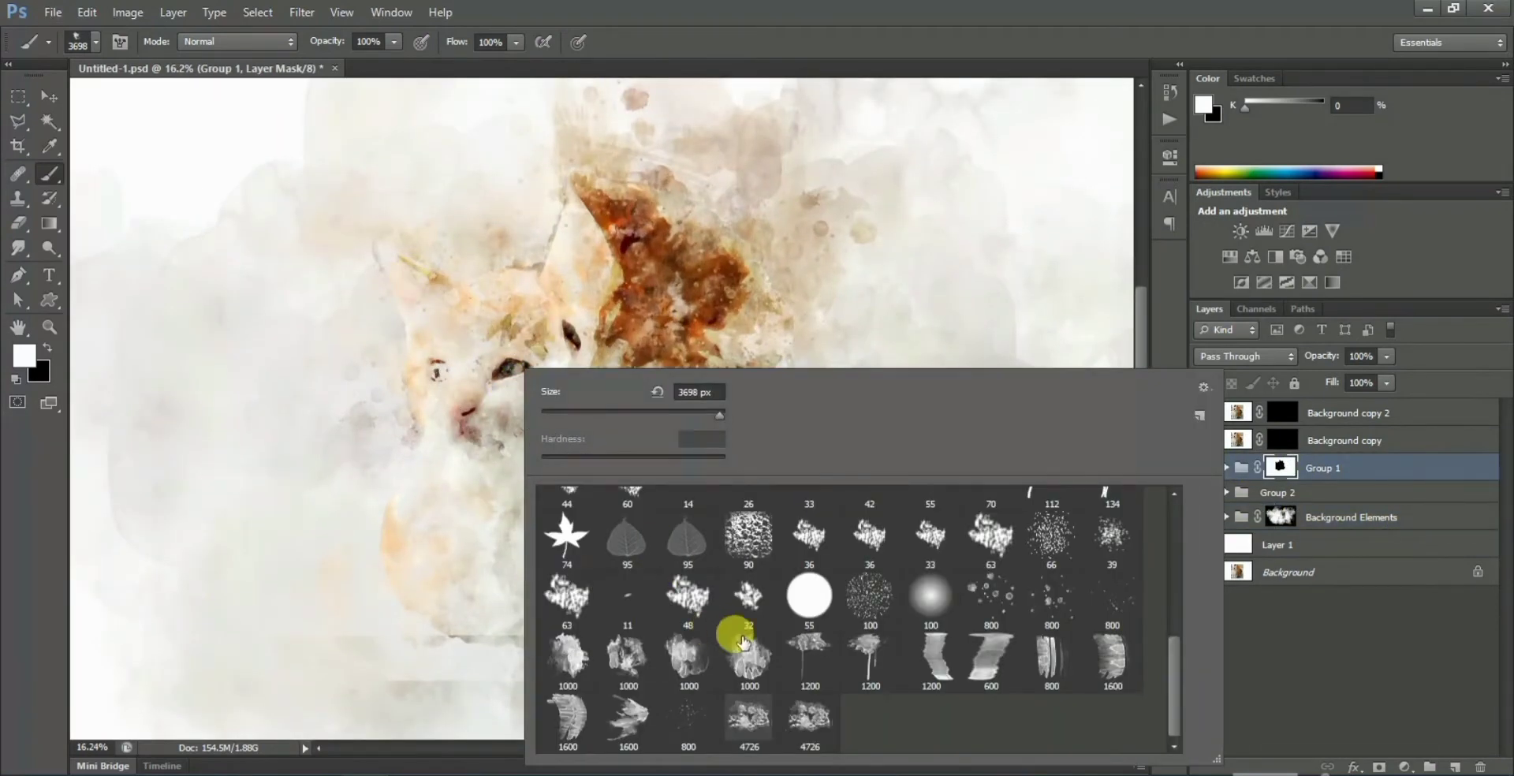
scroll(682, 580, "up", 3)
scroll(682, 580, "up", 3)
left_click(566, 519)
key("Return")
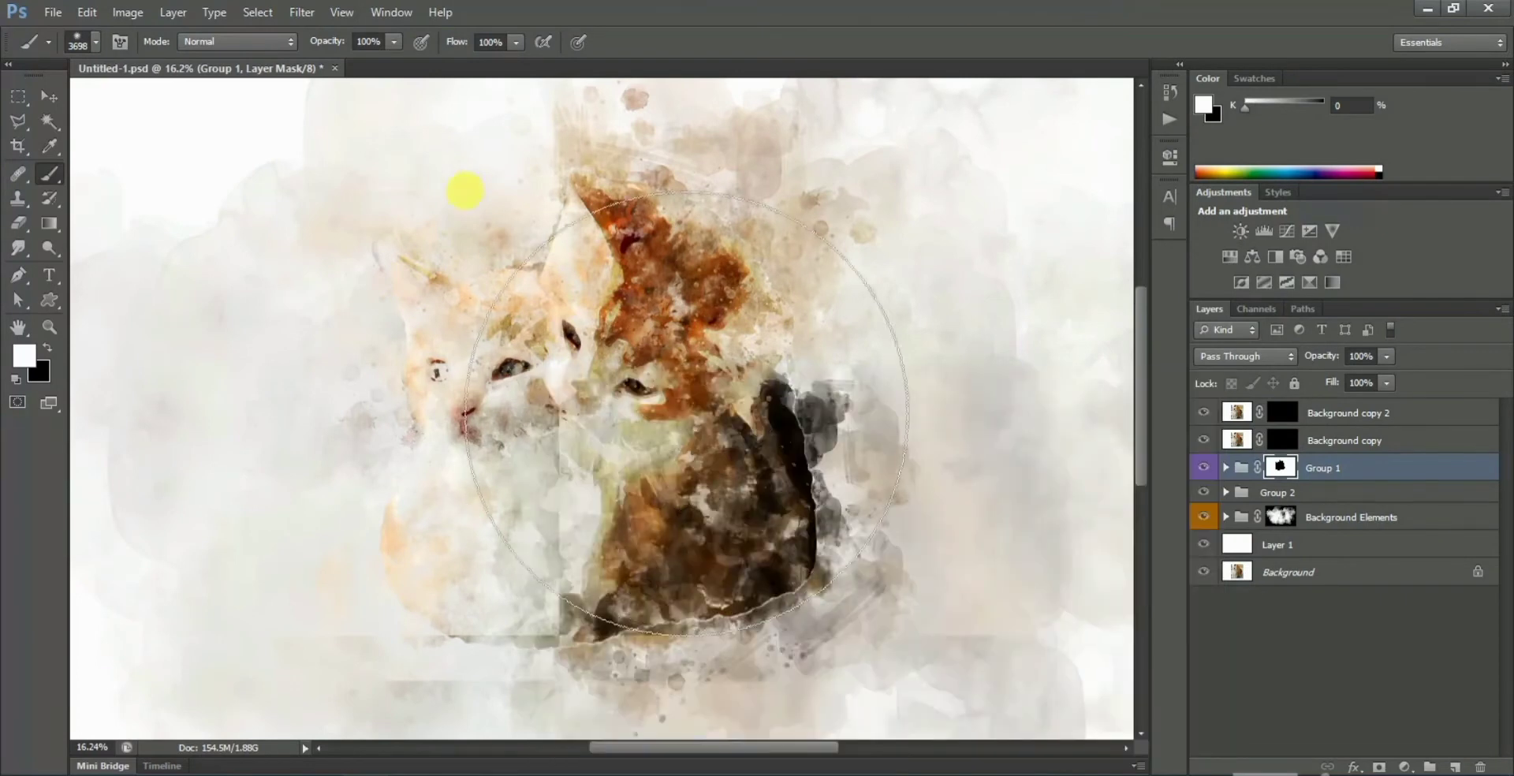
left_click_drag(510, 387, 357, 389)
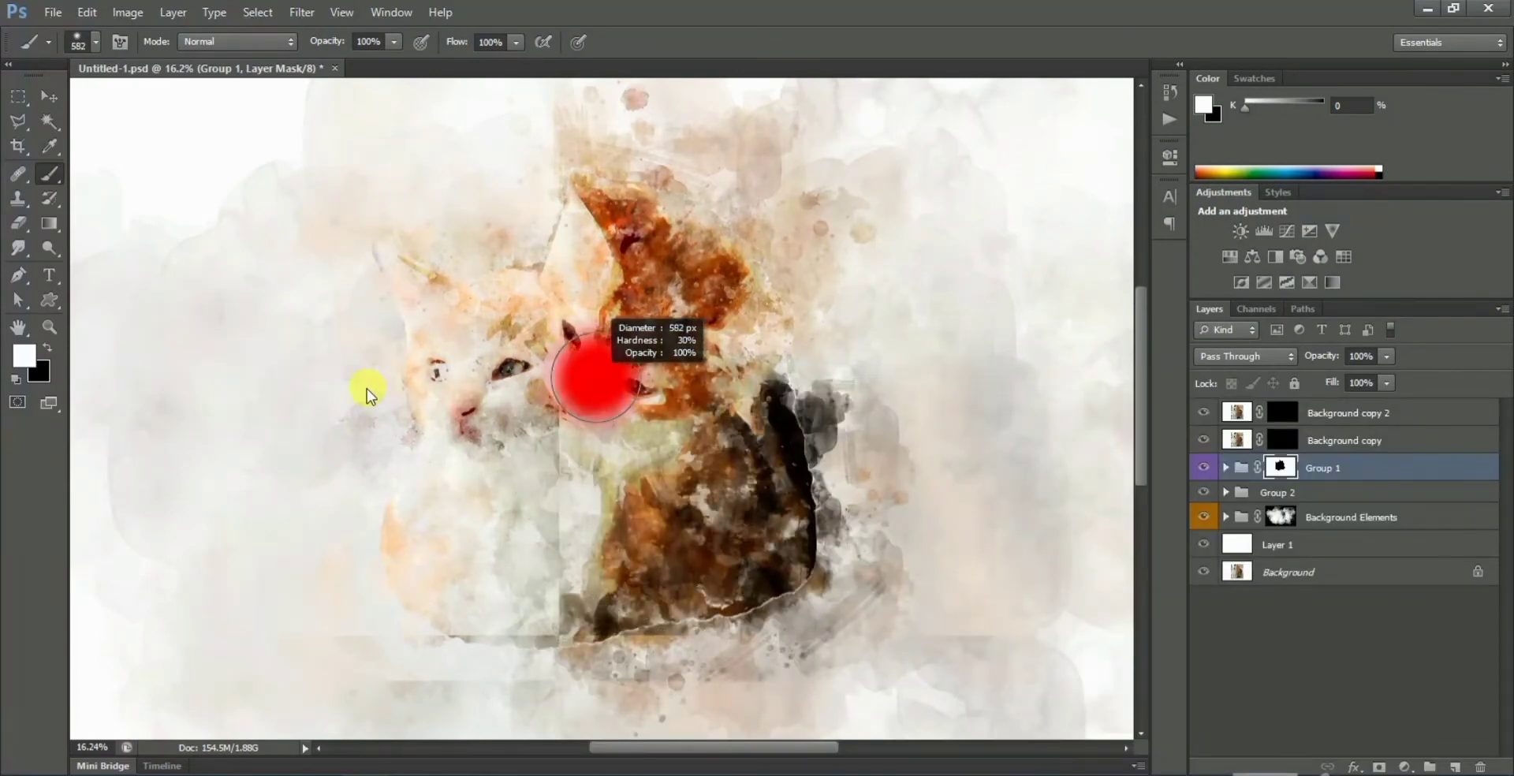
left_click_drag(367, 390, 811, 348)
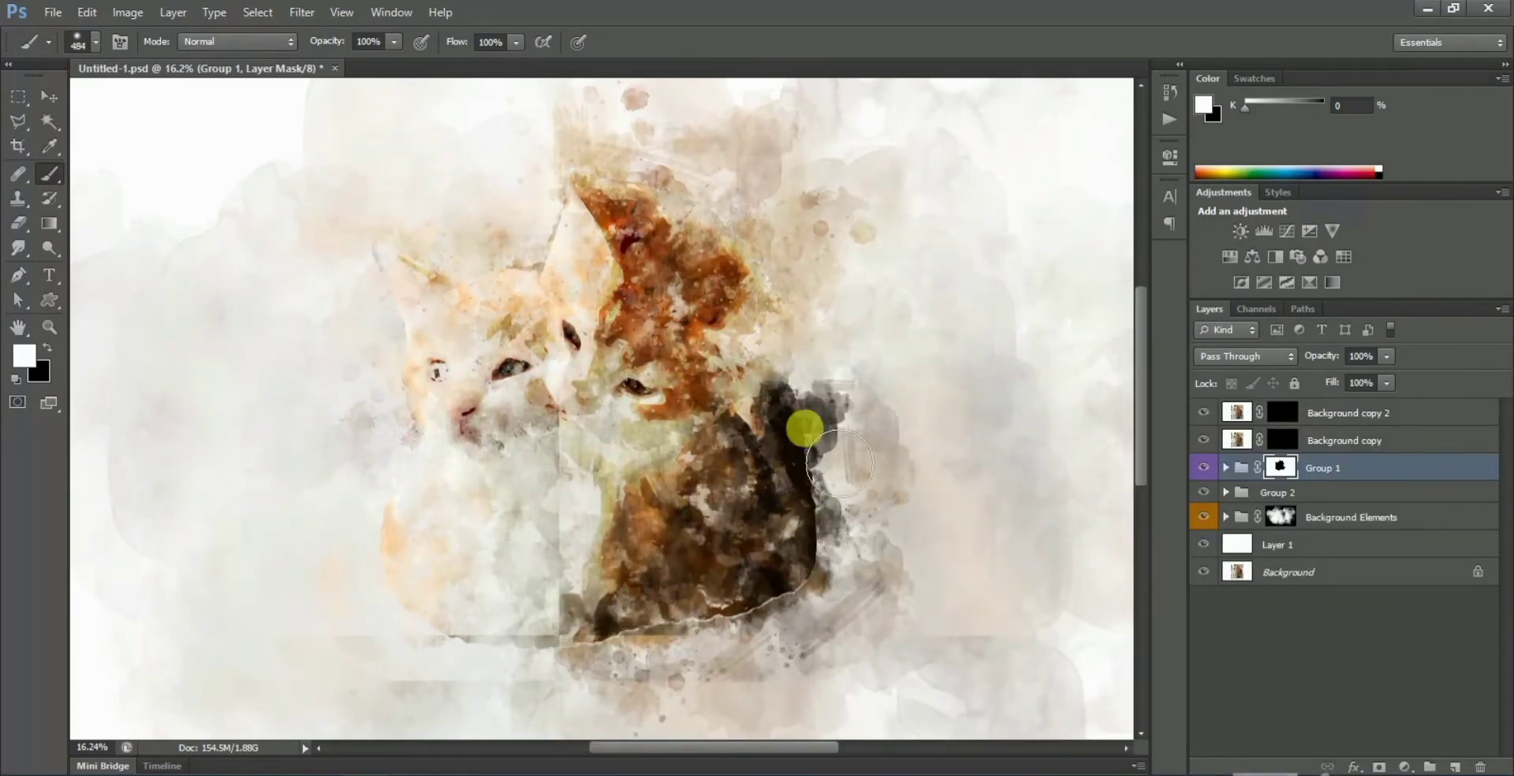
Soften the watercolor edge right of the cat and reveal darker brown down its side.
left_click_drag(840, 464, 613, 635)
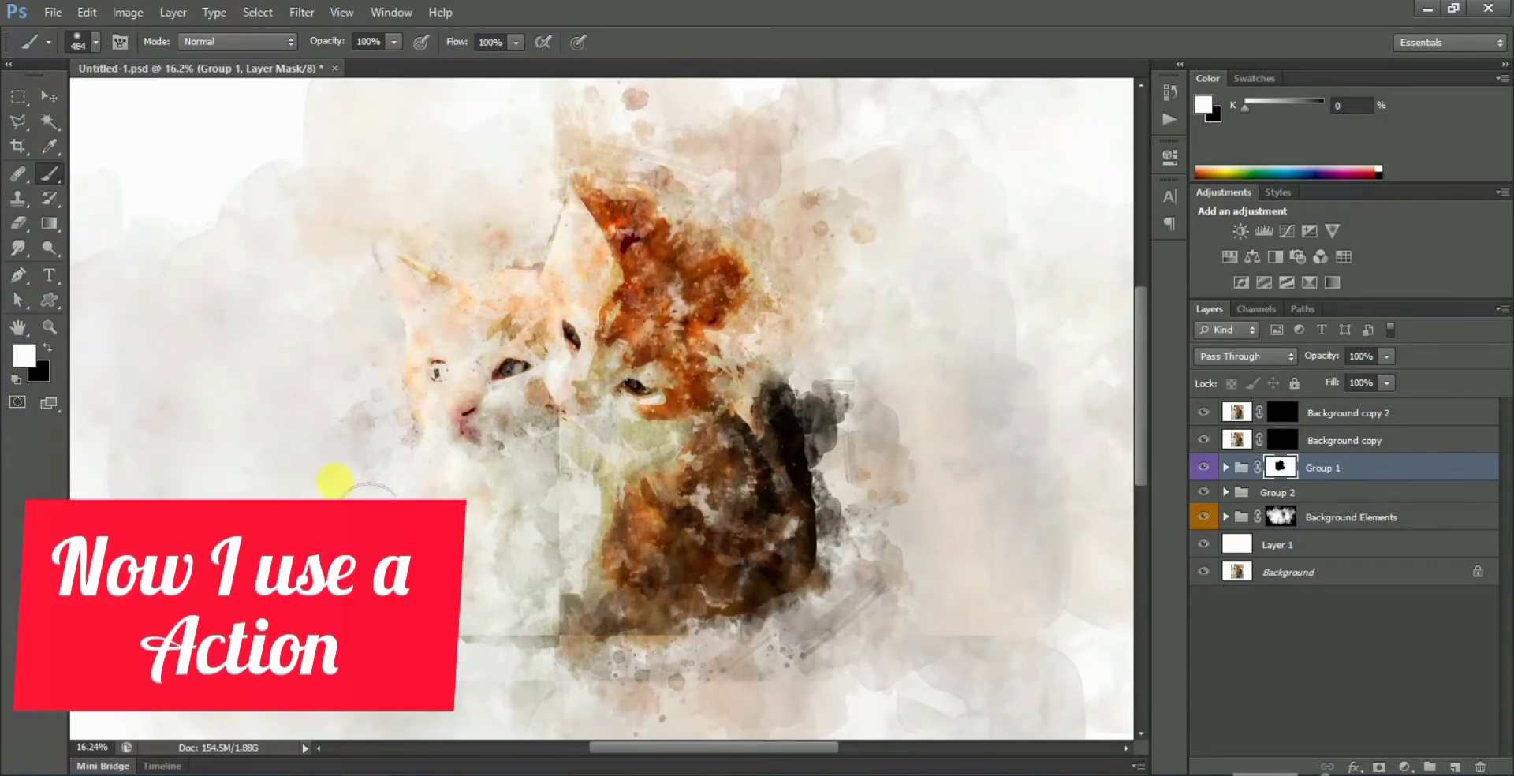
mouse_move(539, 251)
left_mouse_down()
mouse_move(626, 195)
mouse_move(726, 282)
mouse_move(834, 448)
left_mouse_up()
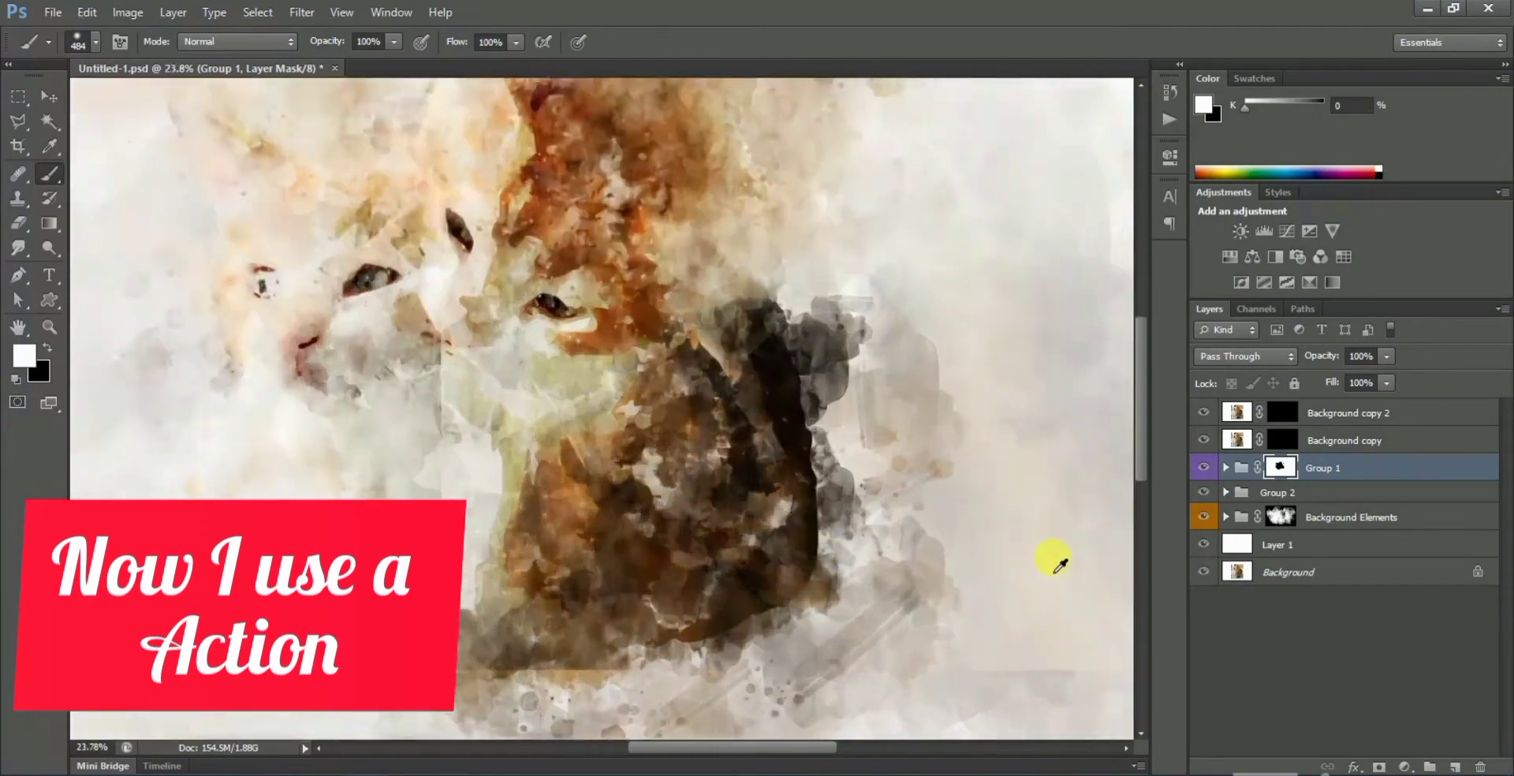
scroll(1058, 557, "up", 5)
scroll(865, 592, "down", 3)
scroll(737, 500, "down", 1)
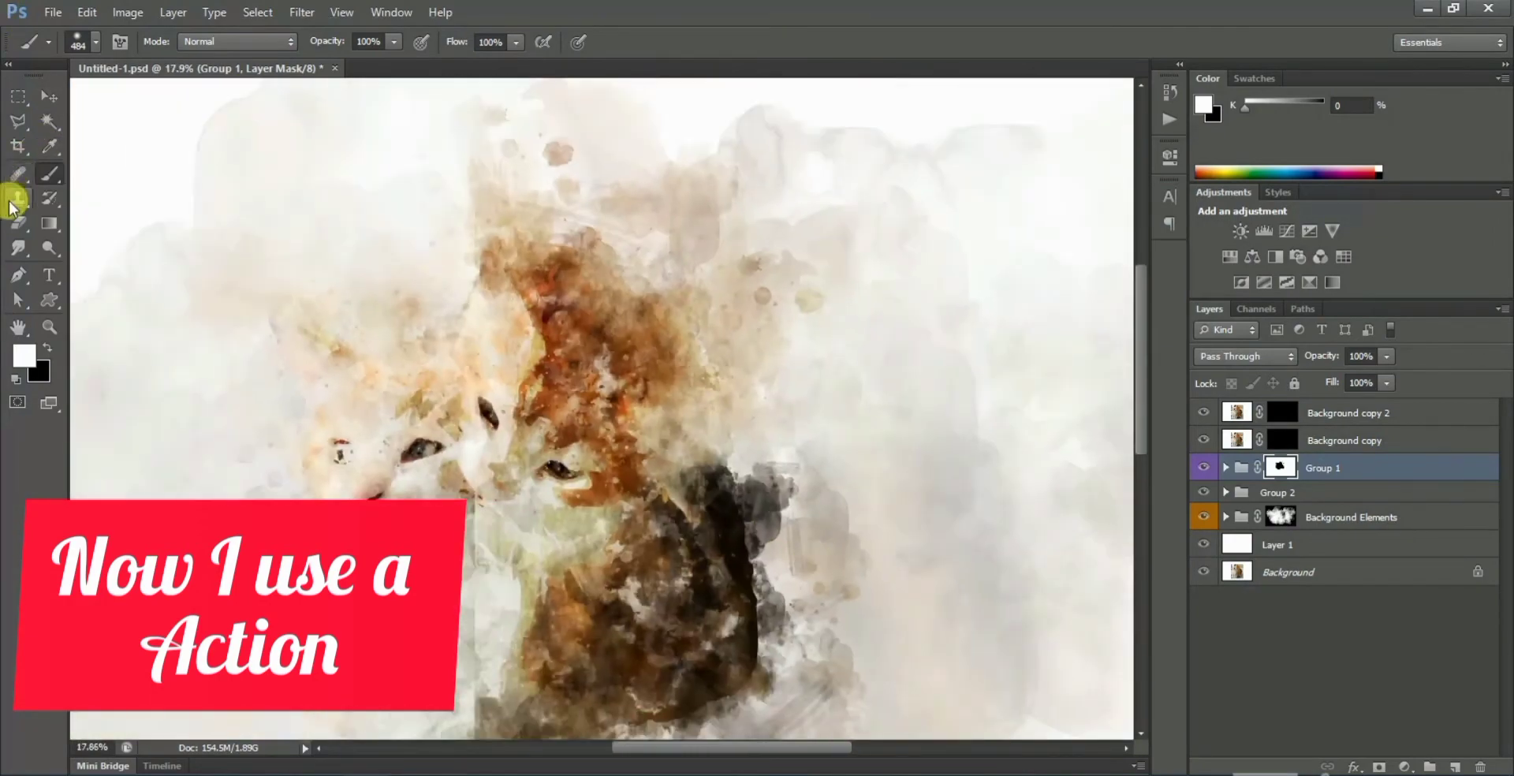
left_click(17, 173)
scroll(541, 457, "down", 3)
left_click(52, 177)
scroll(625, 405, "down", 2)
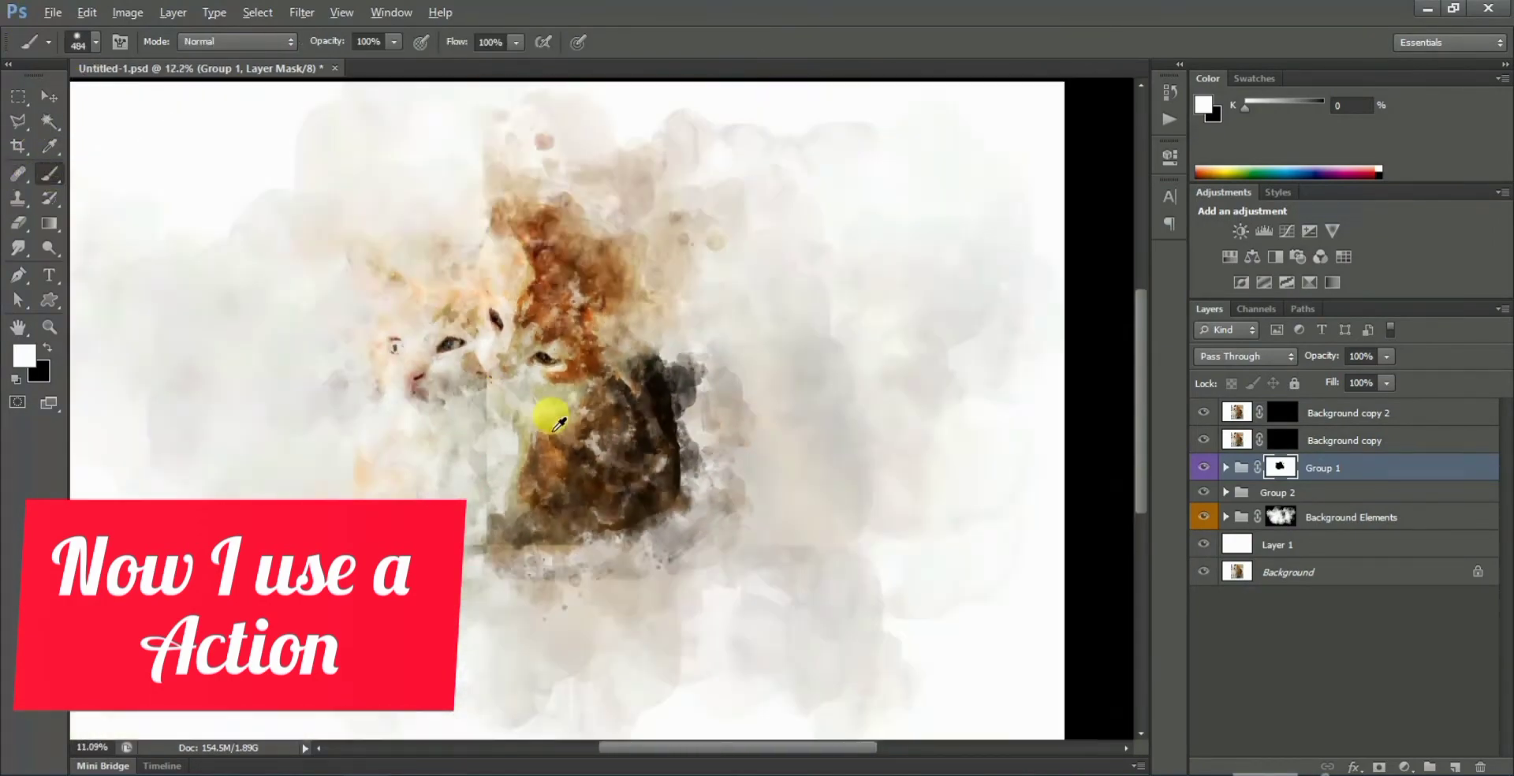
scroll(625, 406, "down", 1)
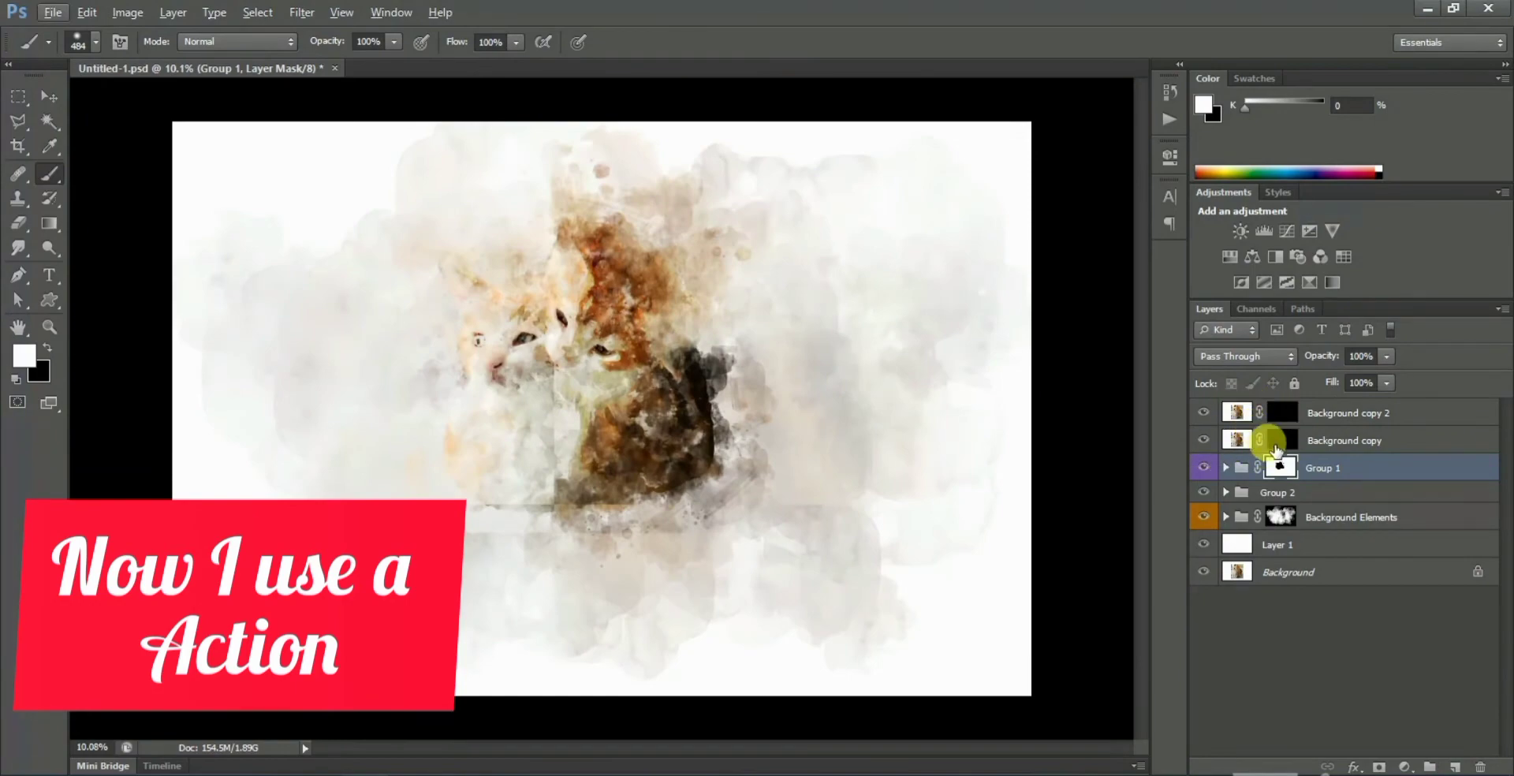
On Background copy 2's mask, paint the kittens' eyes back to sharp photo detail with a ~110 px brush.
left_click(1278, 440)
left_click(1282, 412)
scroll(405, 339, "up", 2)
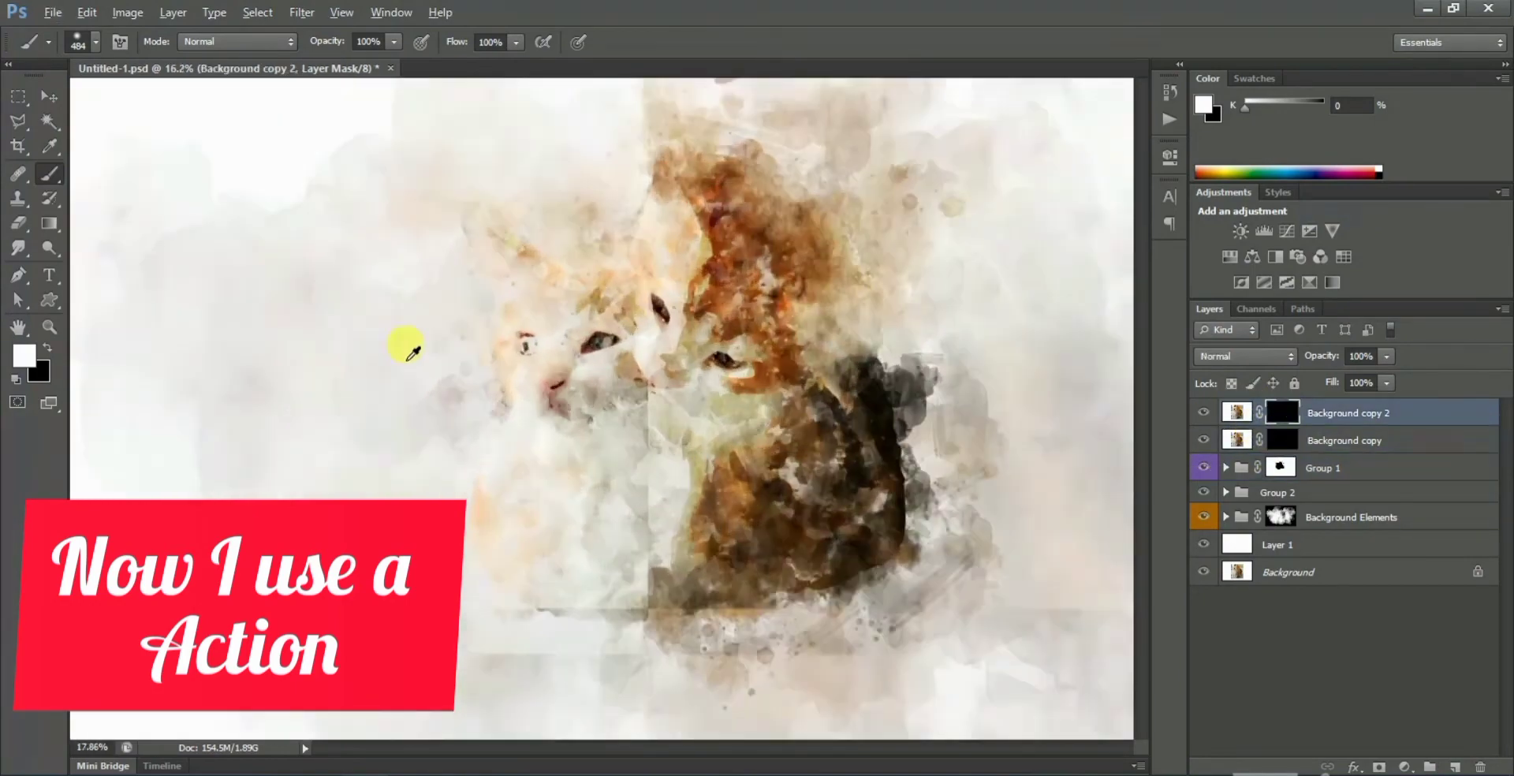
scroll(771, 382, "up", 1)
scroll(575, 321, "up", 1)
right_click(704, 440, "alt")
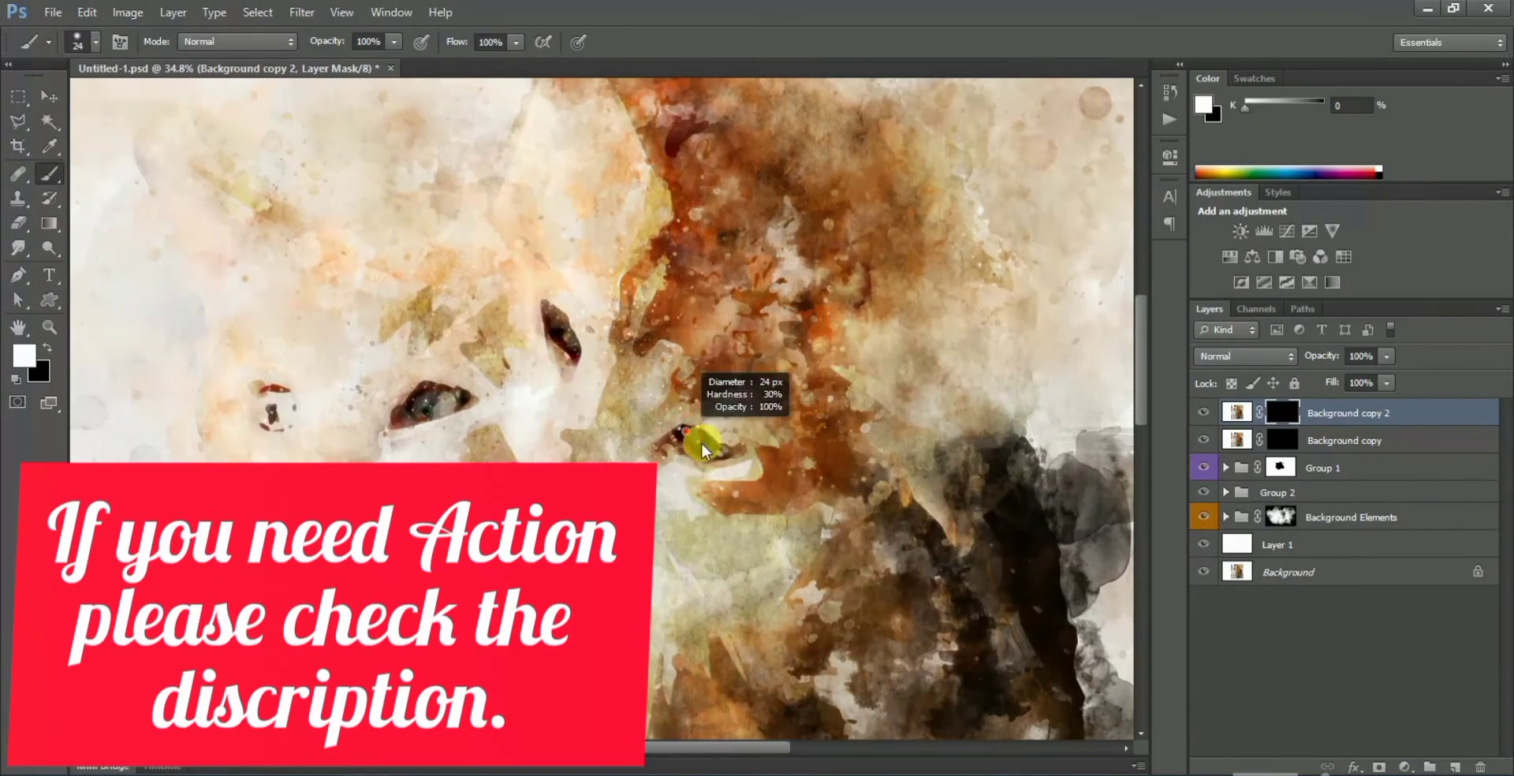
left_click_drag(664, 447, 717, 448)
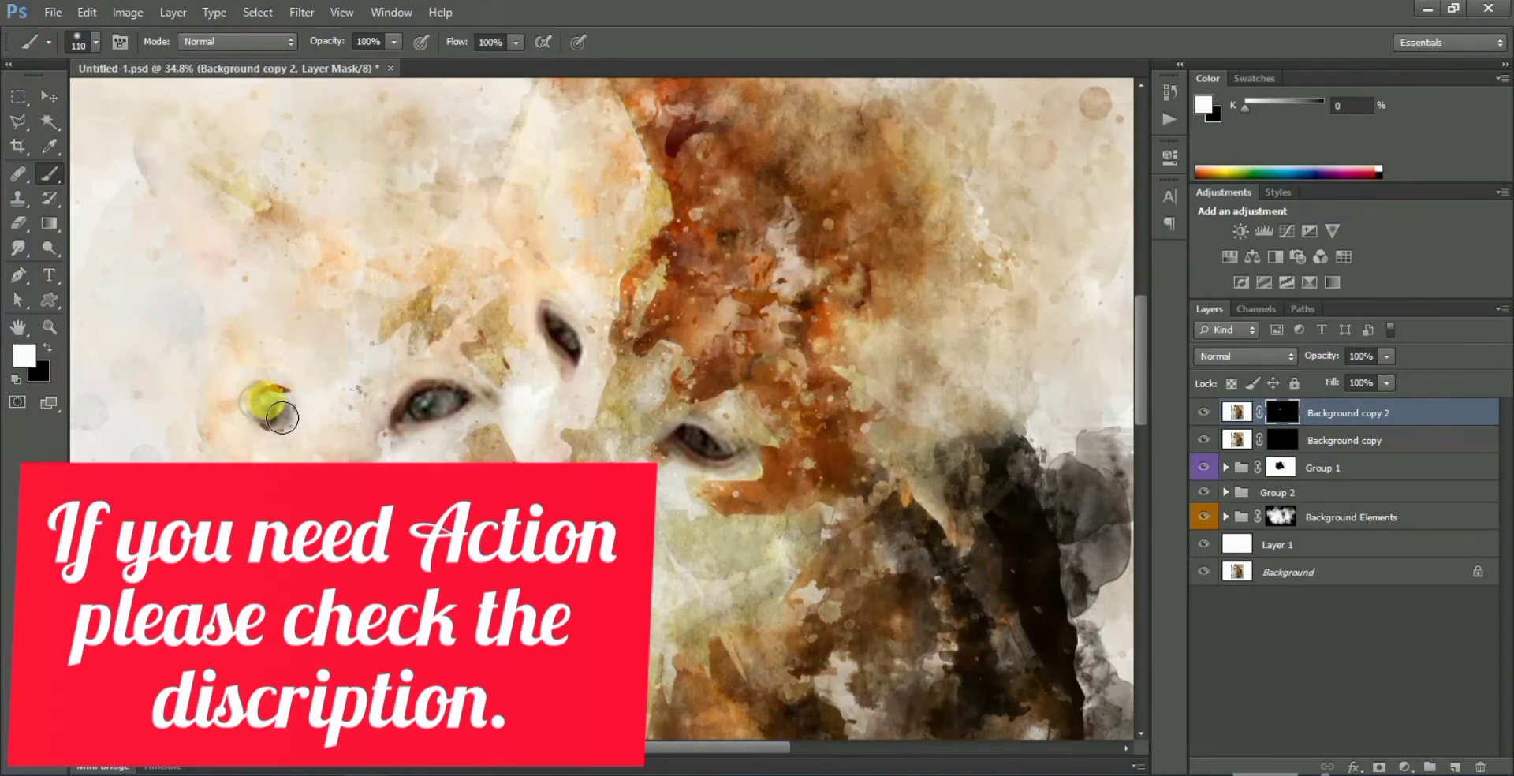
scroll(315, 402, "up", 5)
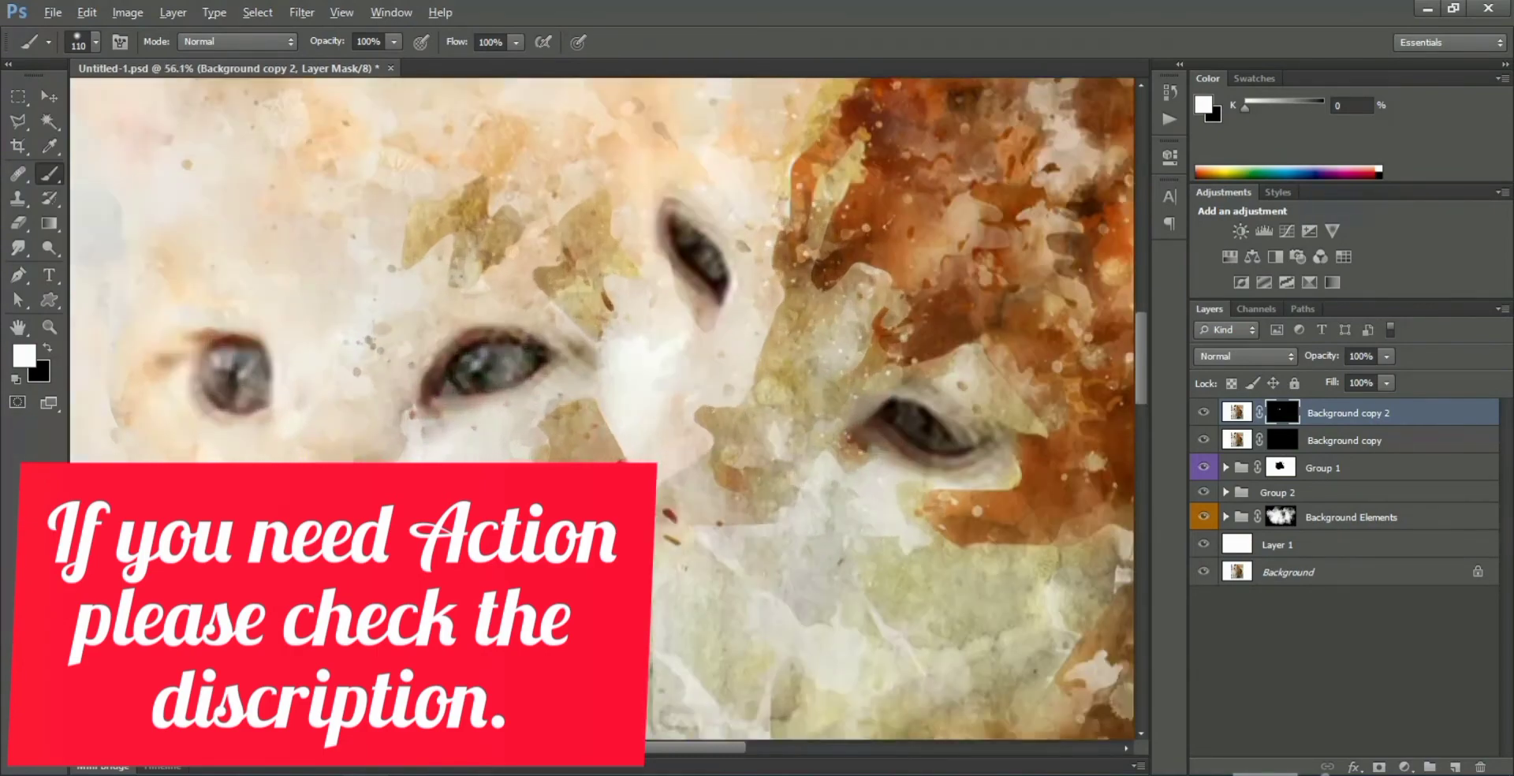
key("x")
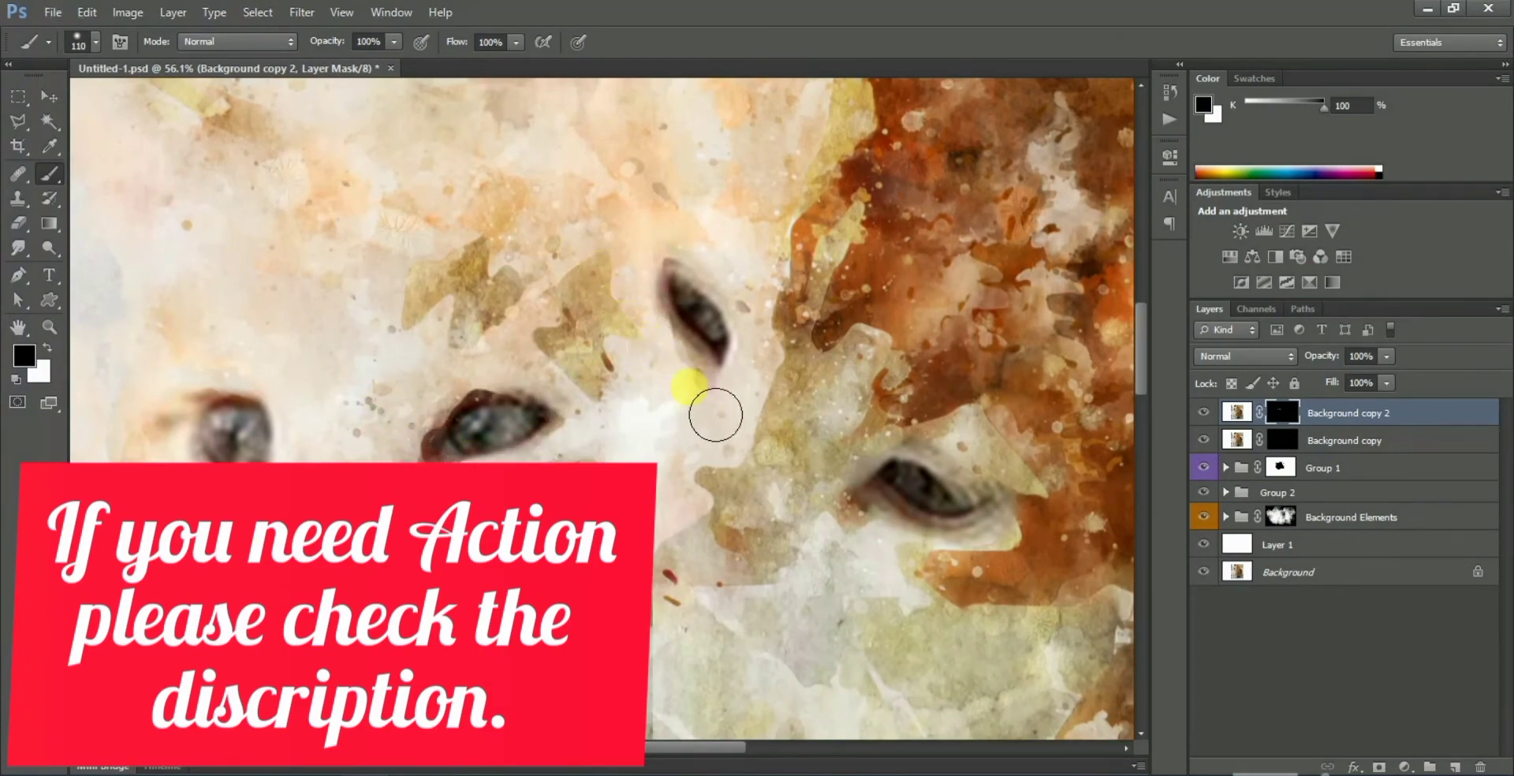
scroll(838, 395, "down", 3)
scroll(728, 485, "up", 2)
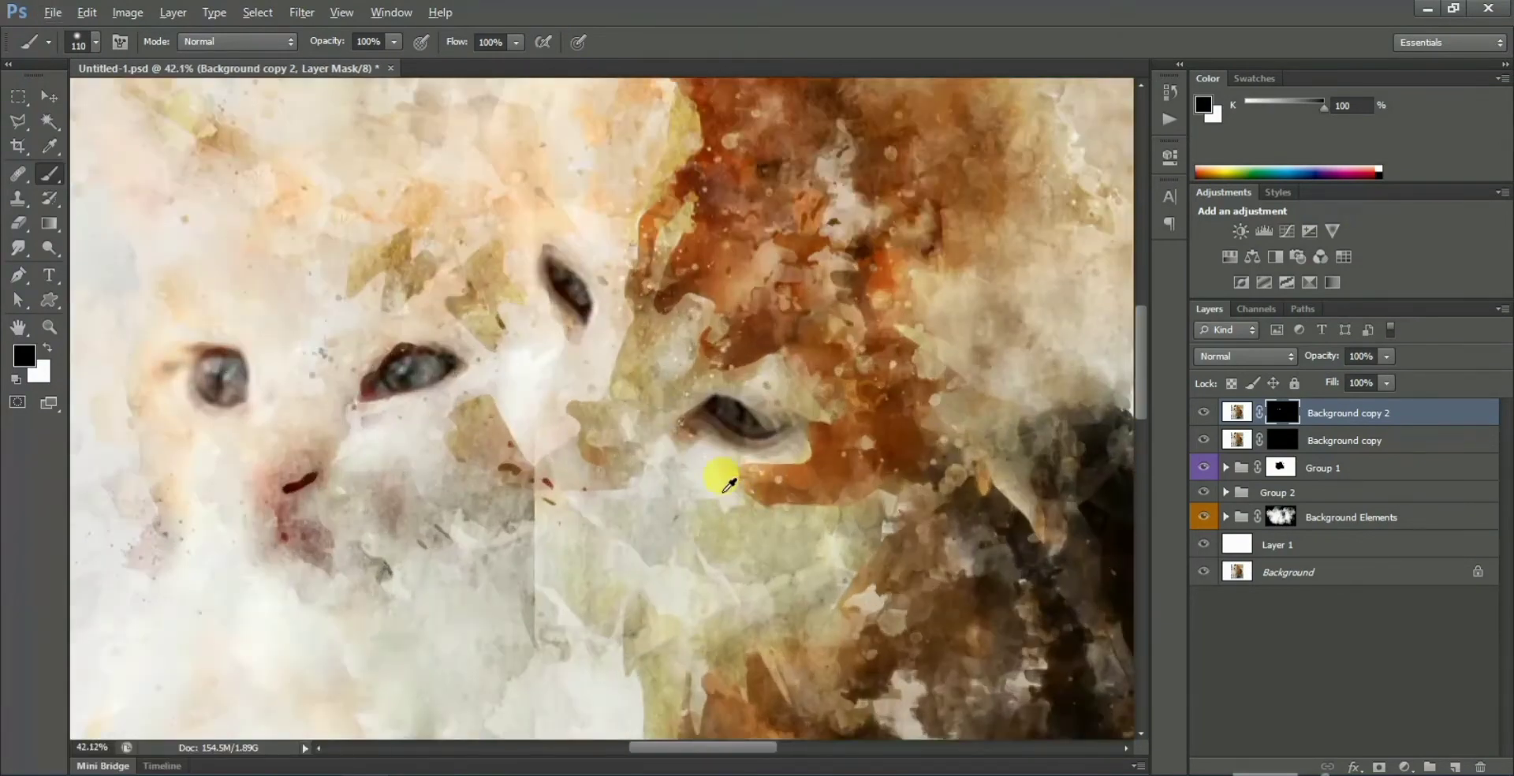
scroll(564, 466, "down", 5)
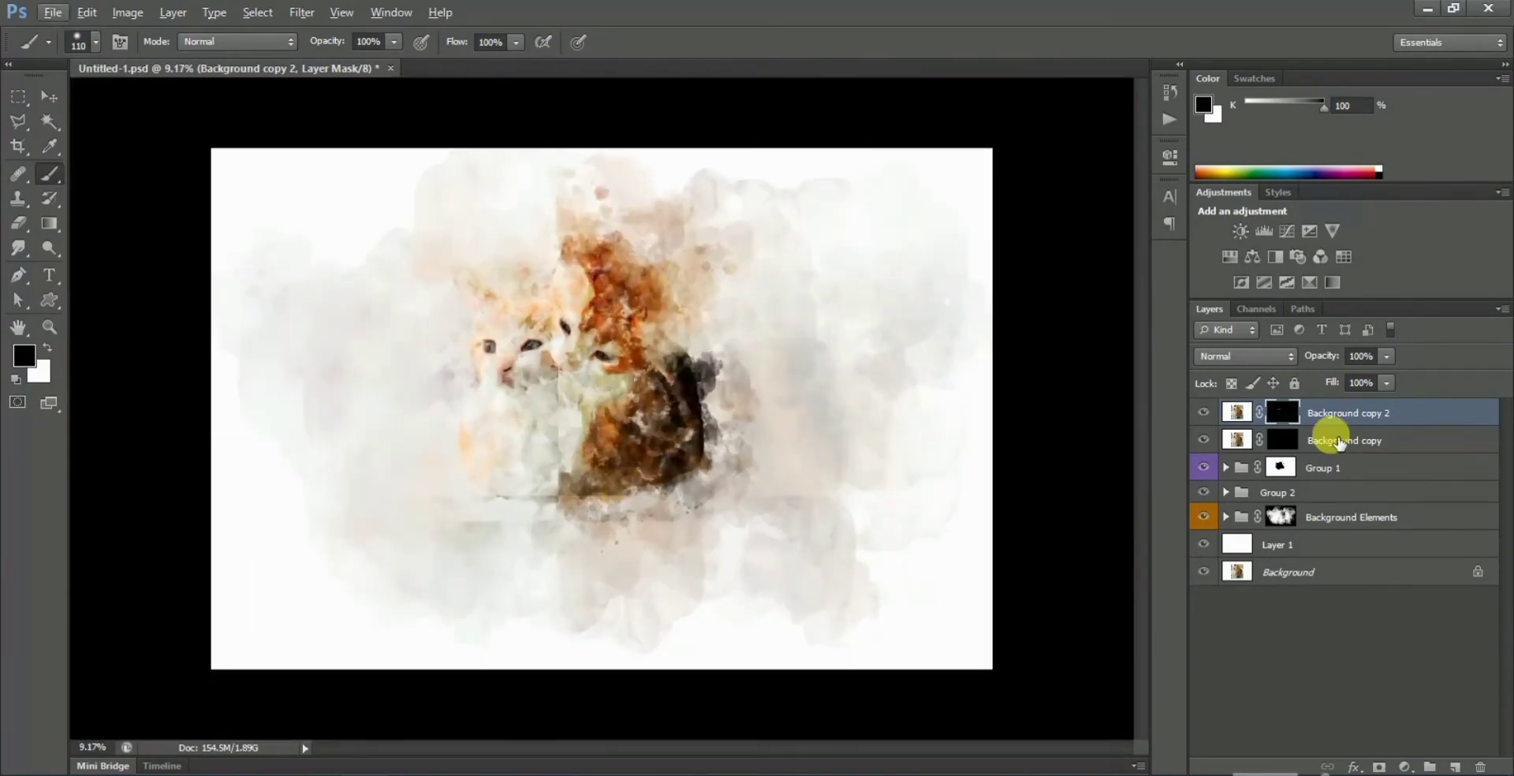
Paint white at 63% opacity on the Background copy mask over the right kitten's face, head and chest.
left_click(1278, 440)
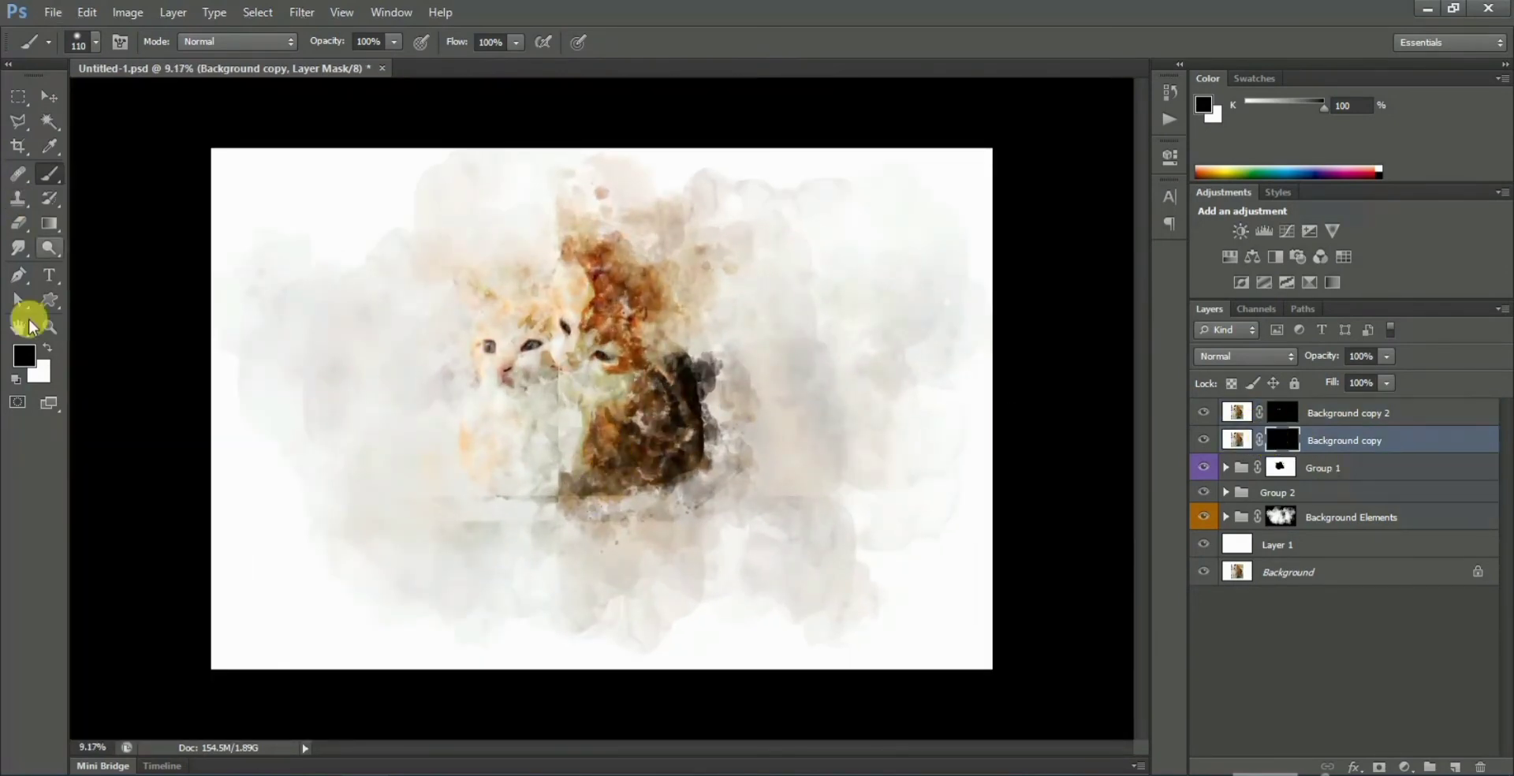
scroll(550, 399, "up", 2)
scroll(632, 395, "up", 2)
key("x")
scroll(699, 390, "up", 3)
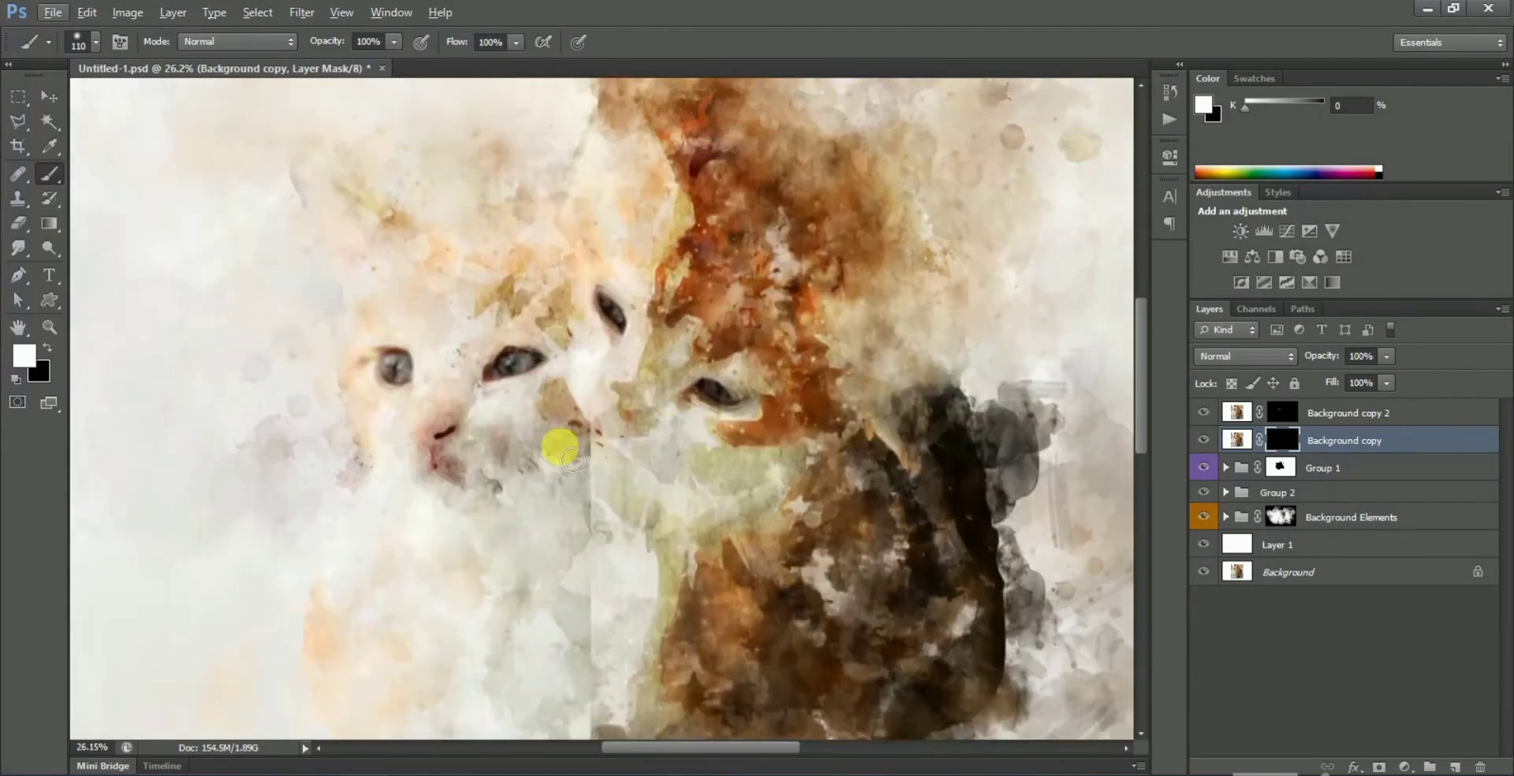
left_click_drag(632, 450, 664, 276)
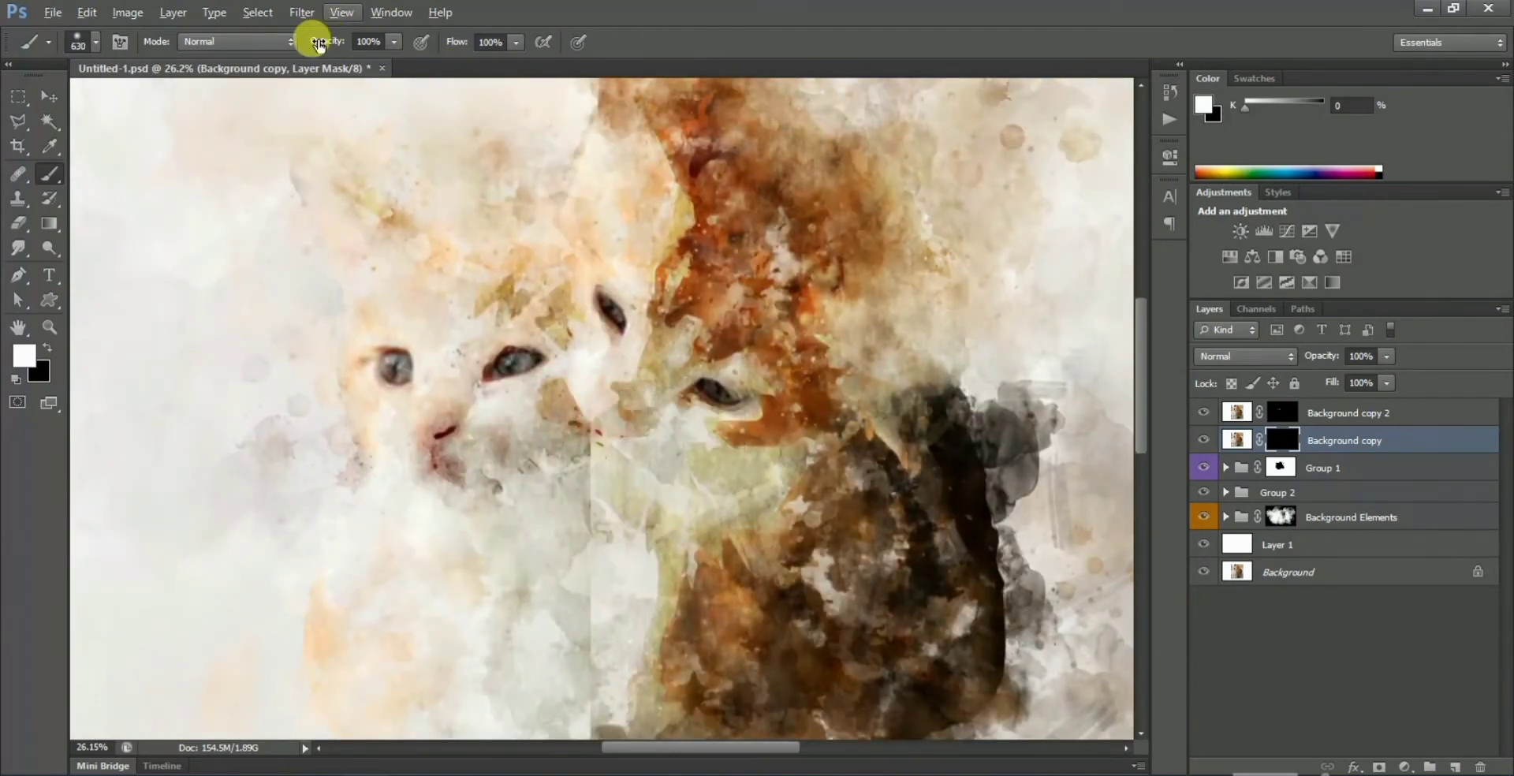
left_click_drag(298, 43, 289, 44)
mouse_move(678, 269)
left_mouse_down()
mouse_move(664, 478)
mouse_move(497, 286)
left_mouse_up()
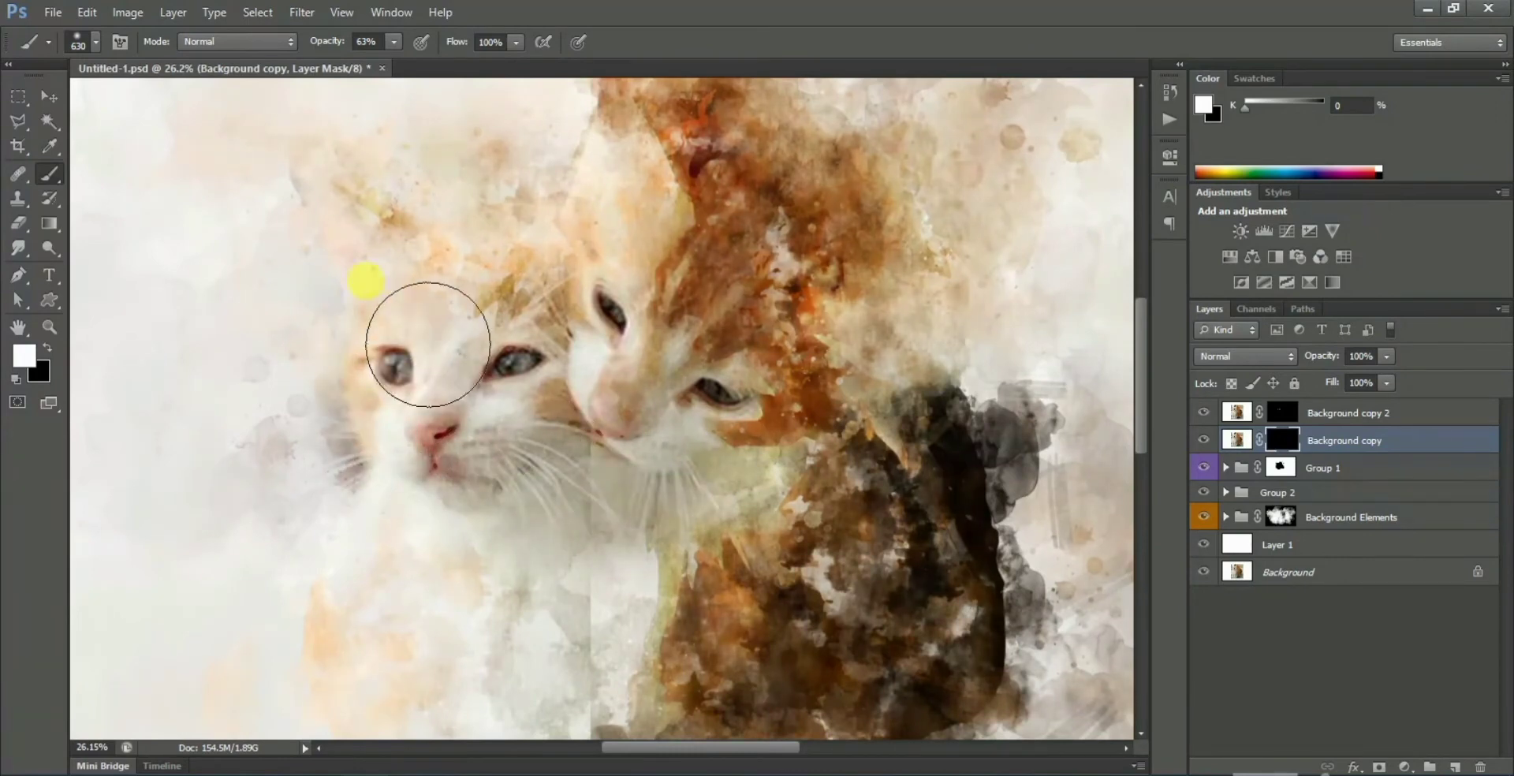
scroll(626, 363, "down", 5)
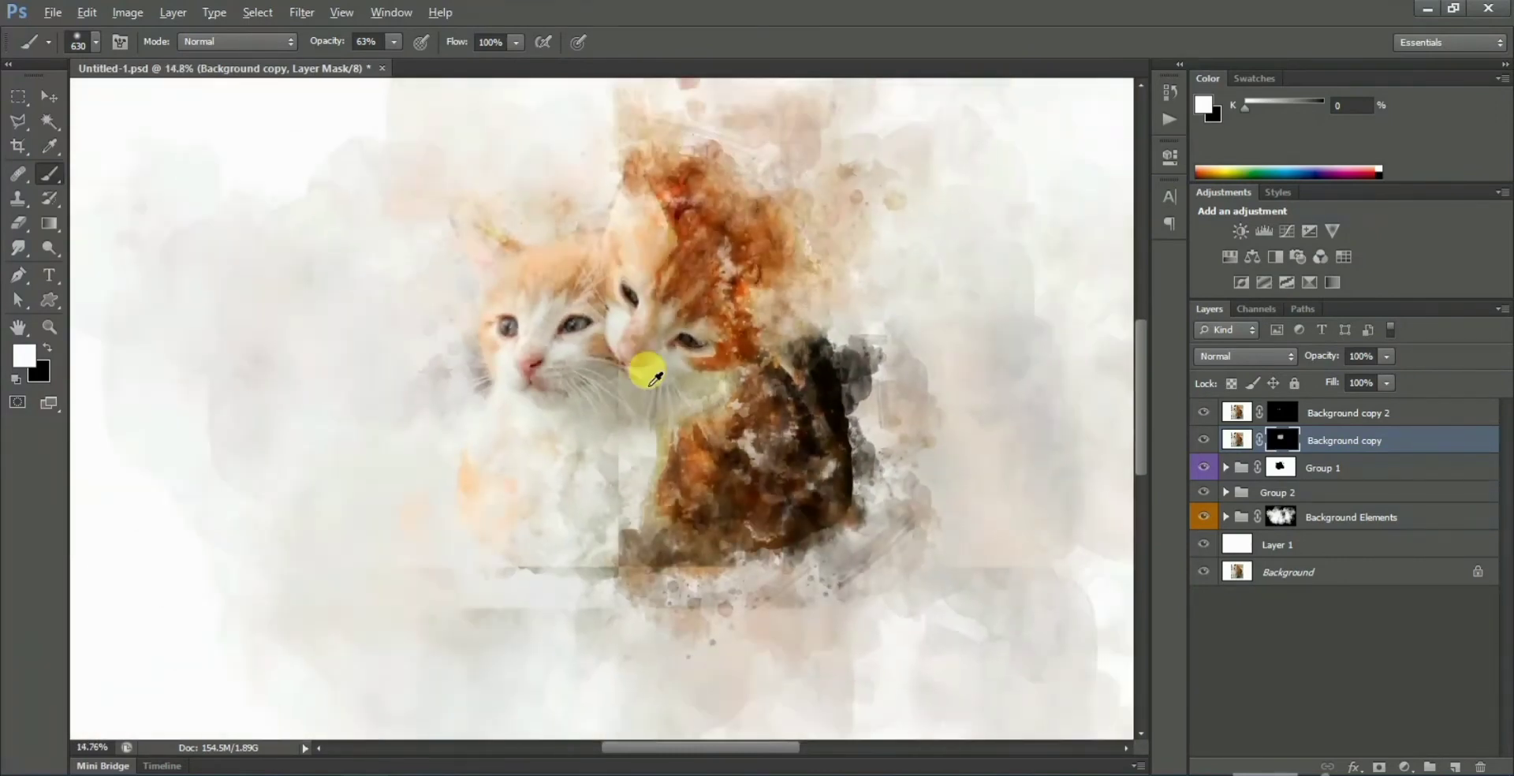
left_click_drag(642, 358, 776, 396)
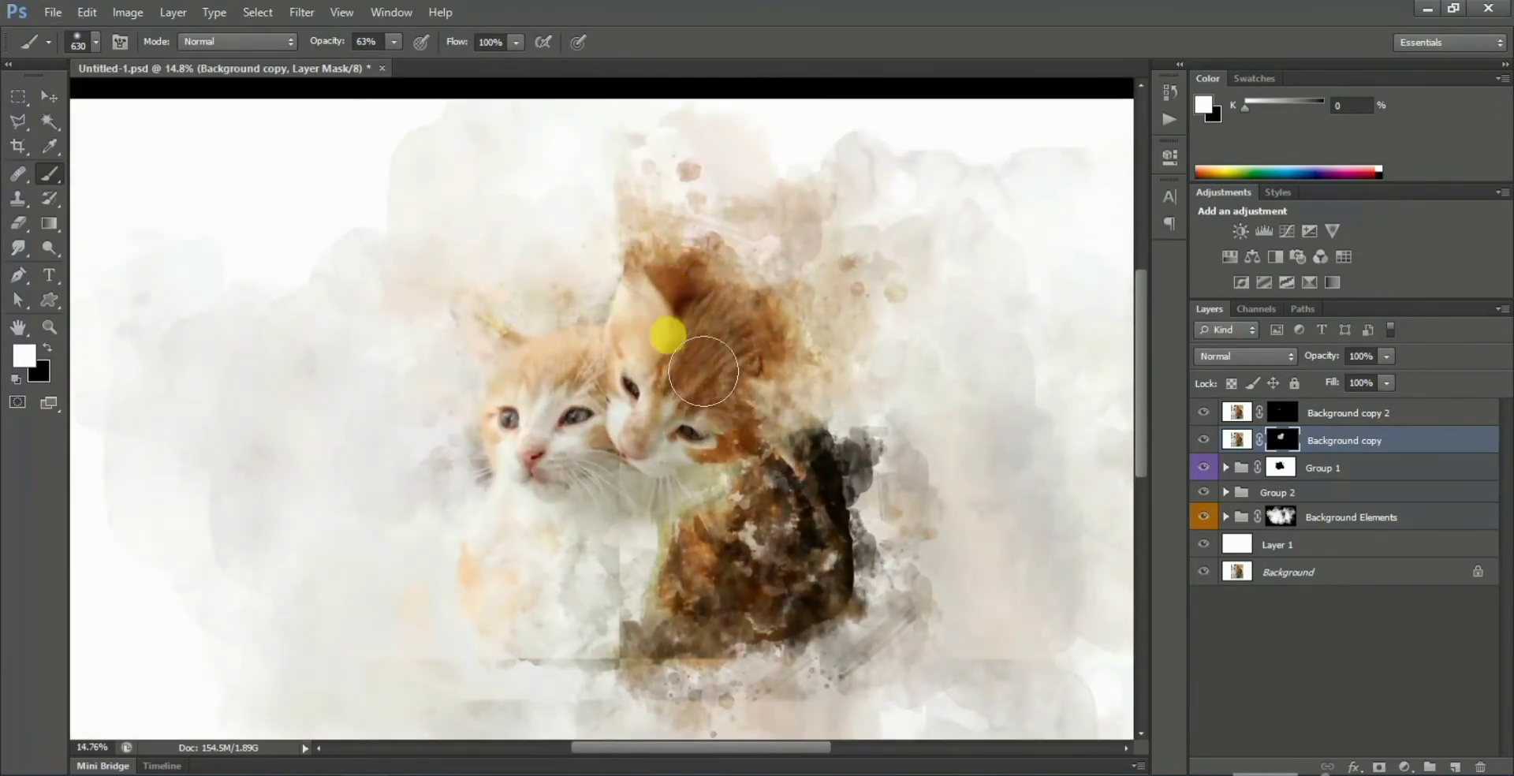
mouse_move(719, 504)
left_mouse_down()
mouse_move(570, 519)
mouse_move(739, 539)
mouse_move(540, 542)
left_mouse_up()
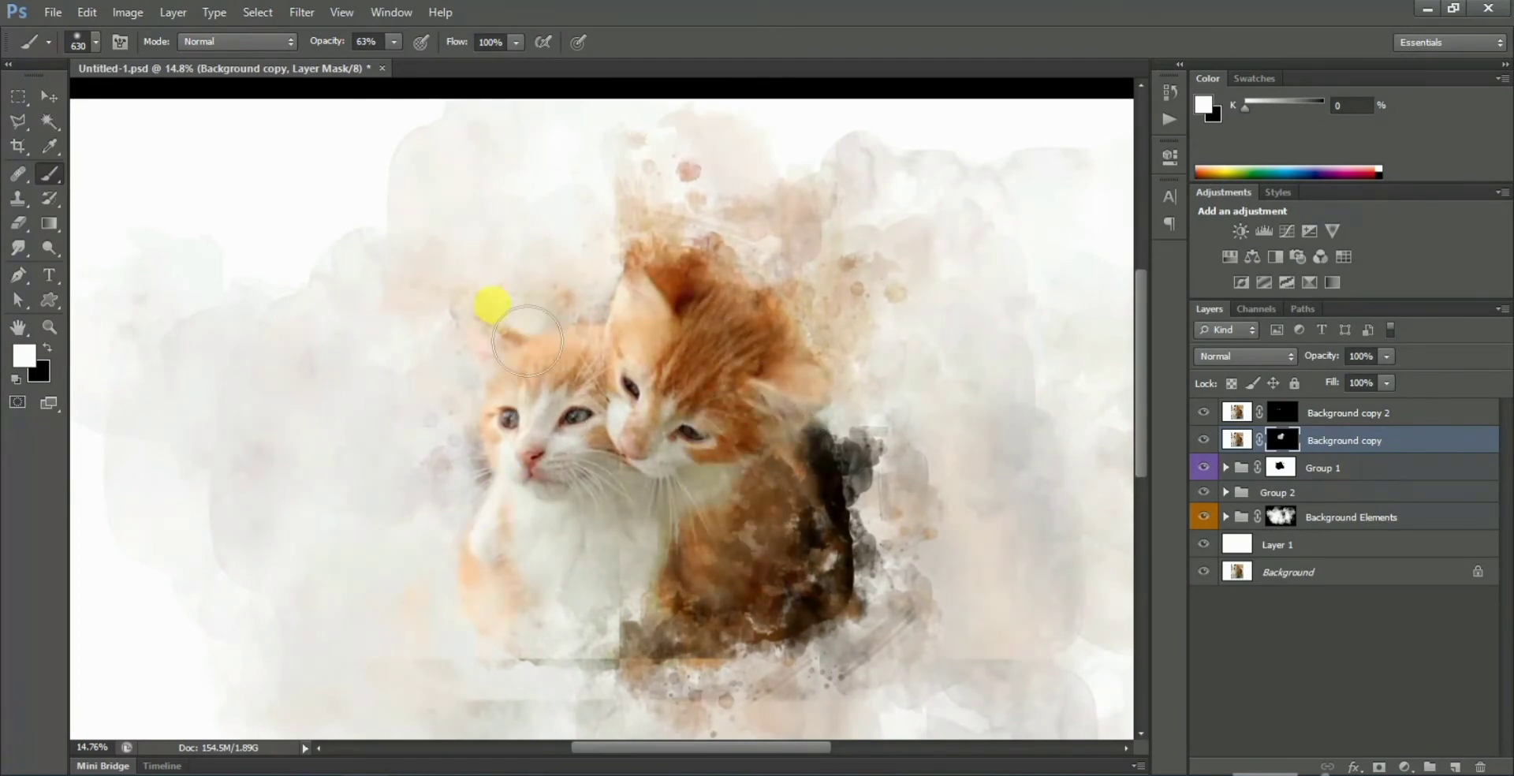
mouse_move(527, 341)
left_mouse_down()
mouse_move(641, 338)
mouse_move(631, 302)
left_mouse_up()
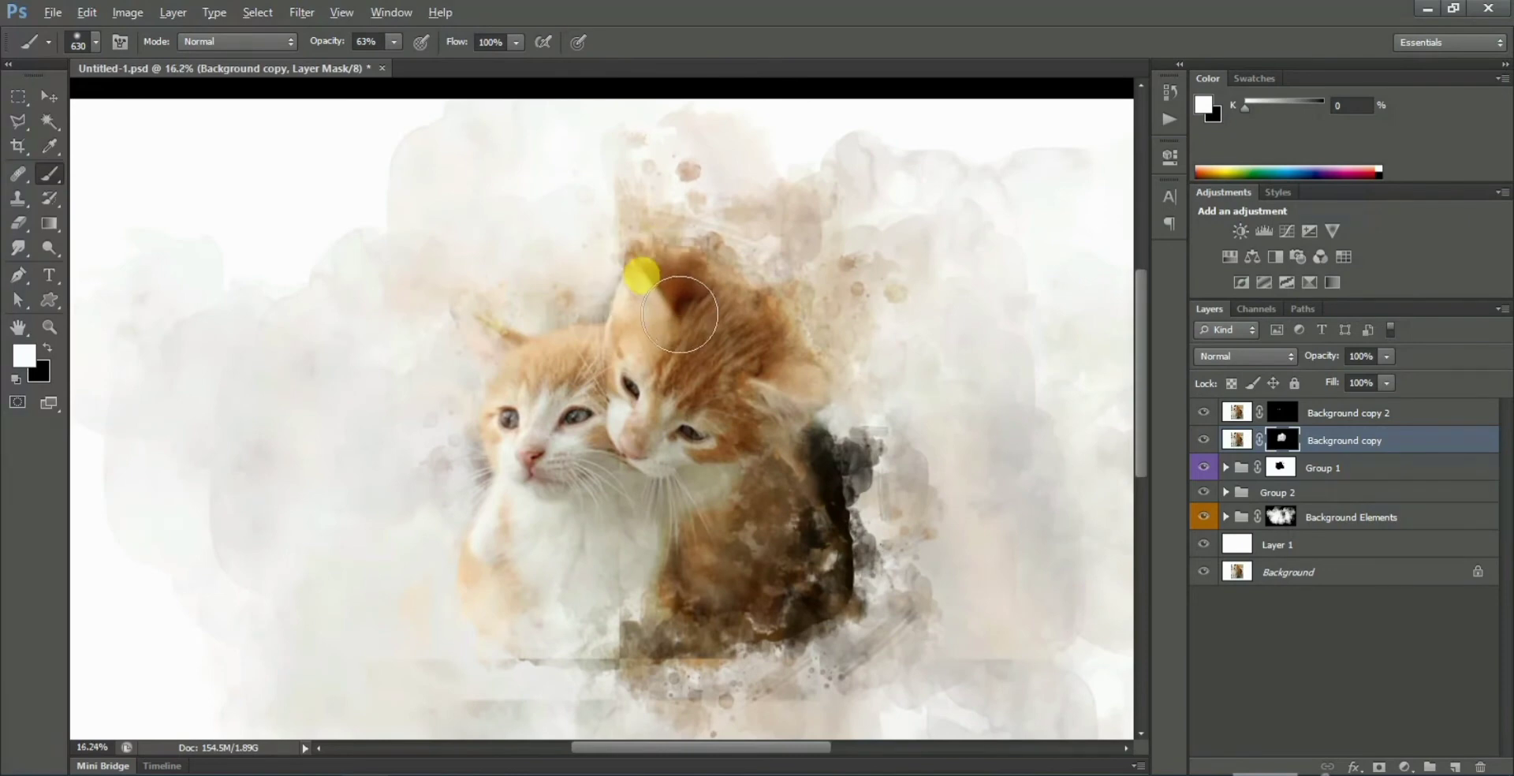
Enlarge the brush to about 787 px and reveal more of the kittens' heads and bodies.
scroll(681, 295, "up", 5)
key("x")
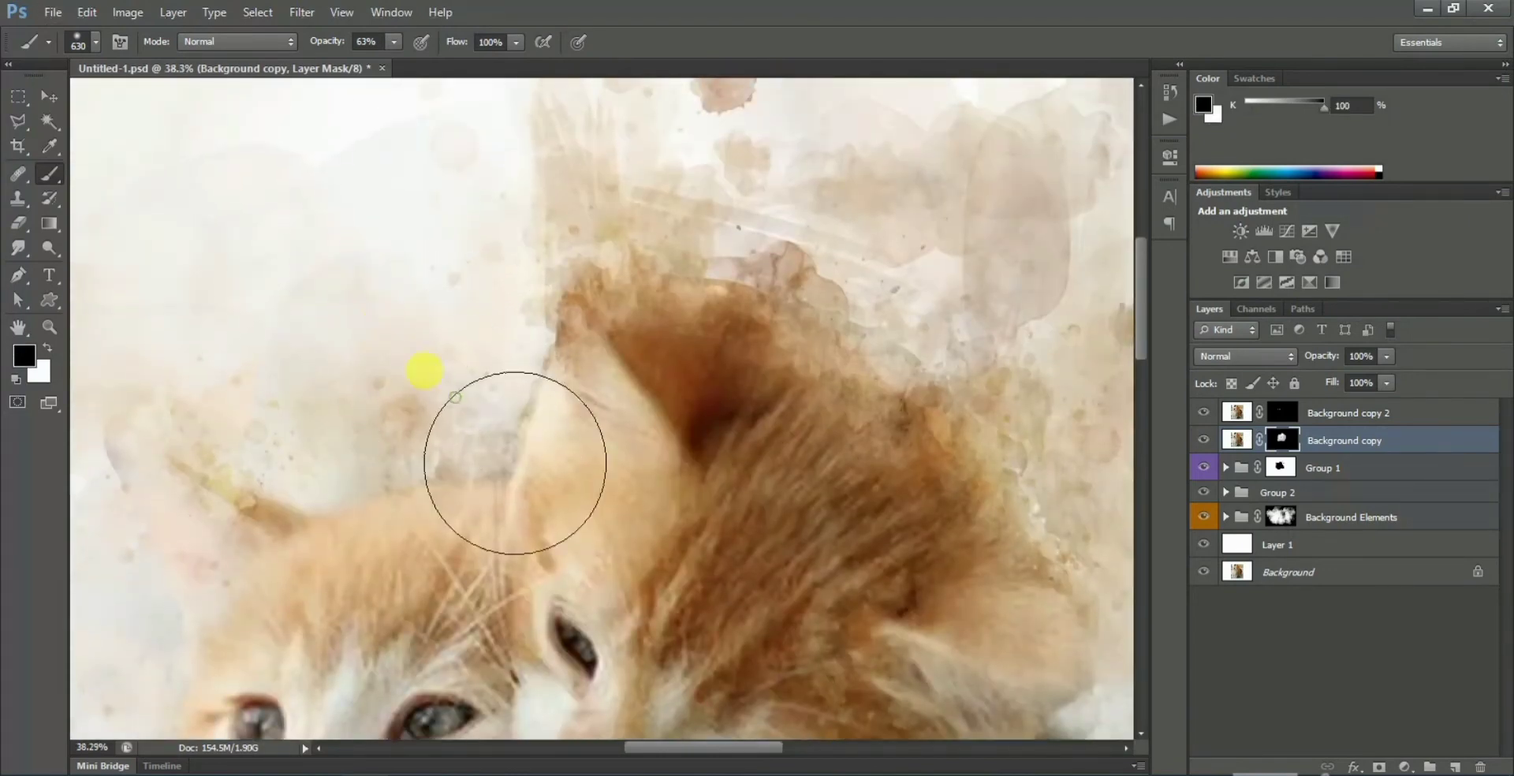
key("x")
mouse_move(673, 404)
left_mouse_down()
mouse_move(724, 236)
mouse_move(676, 414)
mouse_move(735, 363)
mouse_move(473, 192)
mouse_move(581, 345)
mouse_move(490, 539)
left_mouse_up()
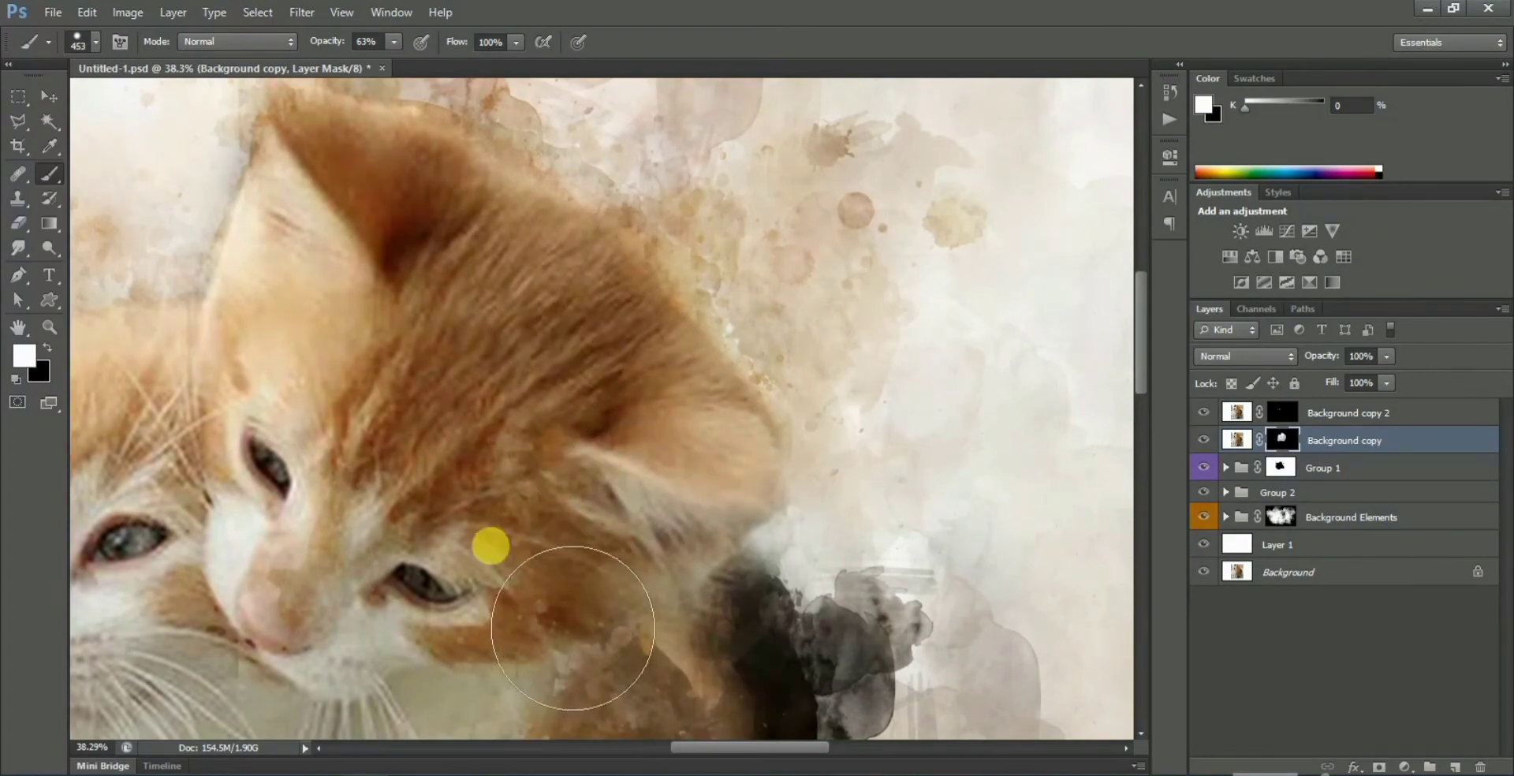
scroll(505, 473, "down", 3)
mouse_move(513, 441)
left_mouse_down()
mouse_move(608, 442)
mouse_move(426, 500)
mouse_move(517, 513)
mouse_move(574, 412)
left_mouse_up()
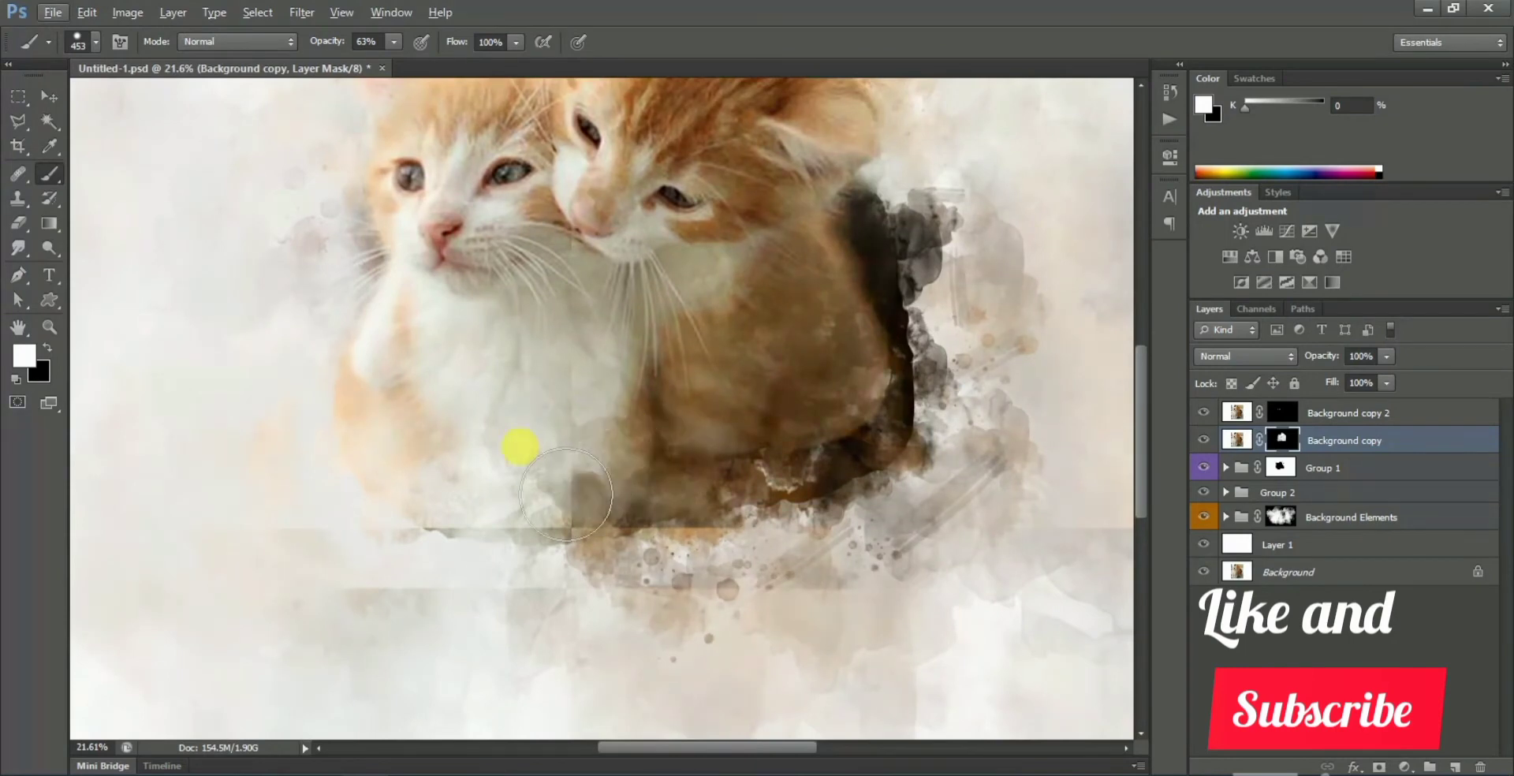
mouse_move(566, 494)
left_mouse_down()
mouse_move(575, 473)
mouse_move(862, 433)
mouse_move(544, 520)
mouse_move(442, 441)
left_mouse_up()
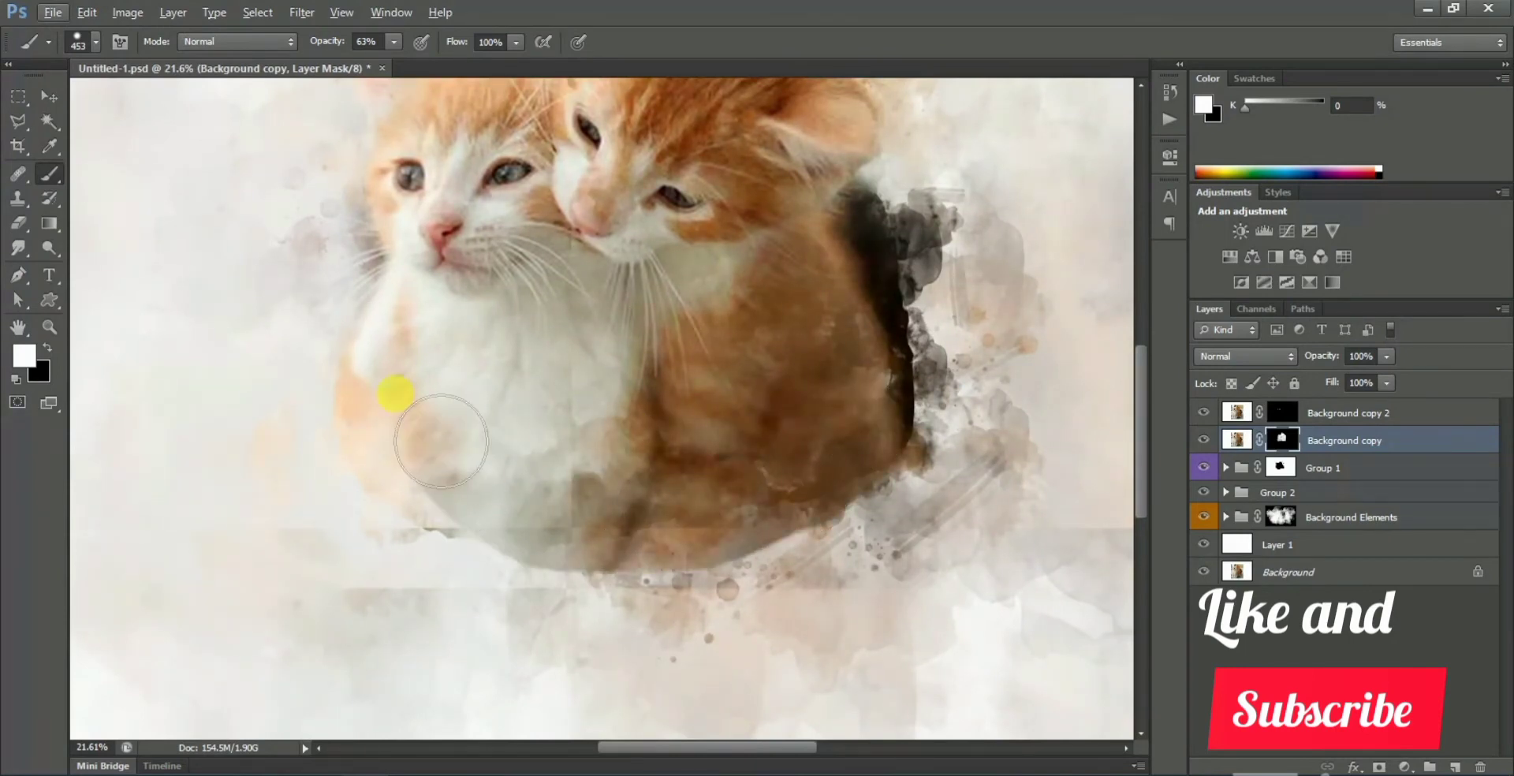
scroll(552, 474, "down", 3)
Fade the kittens' lower edge into the watercolor with black, and drop brush opacity to 11%.
key("x")
mouse_move(474, 498)
left_mouse_down()
mouse_move(737, 497)
mouse_move(730, 483)
left_mouse_up()
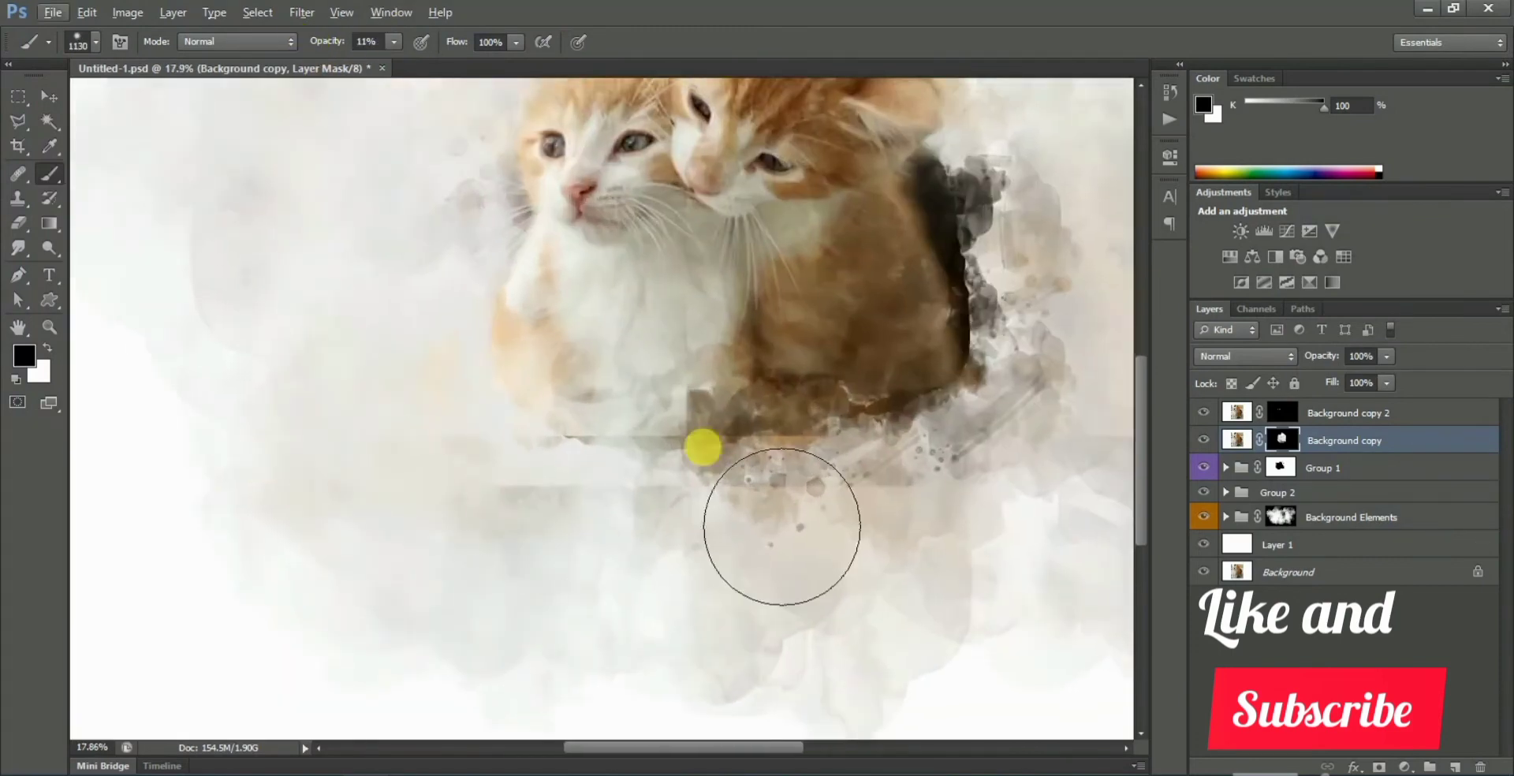
scroll(784, 530, "up", 2)
key("bracketright")
key("bracketright")
key("bracketright")
key("1")
key("1")
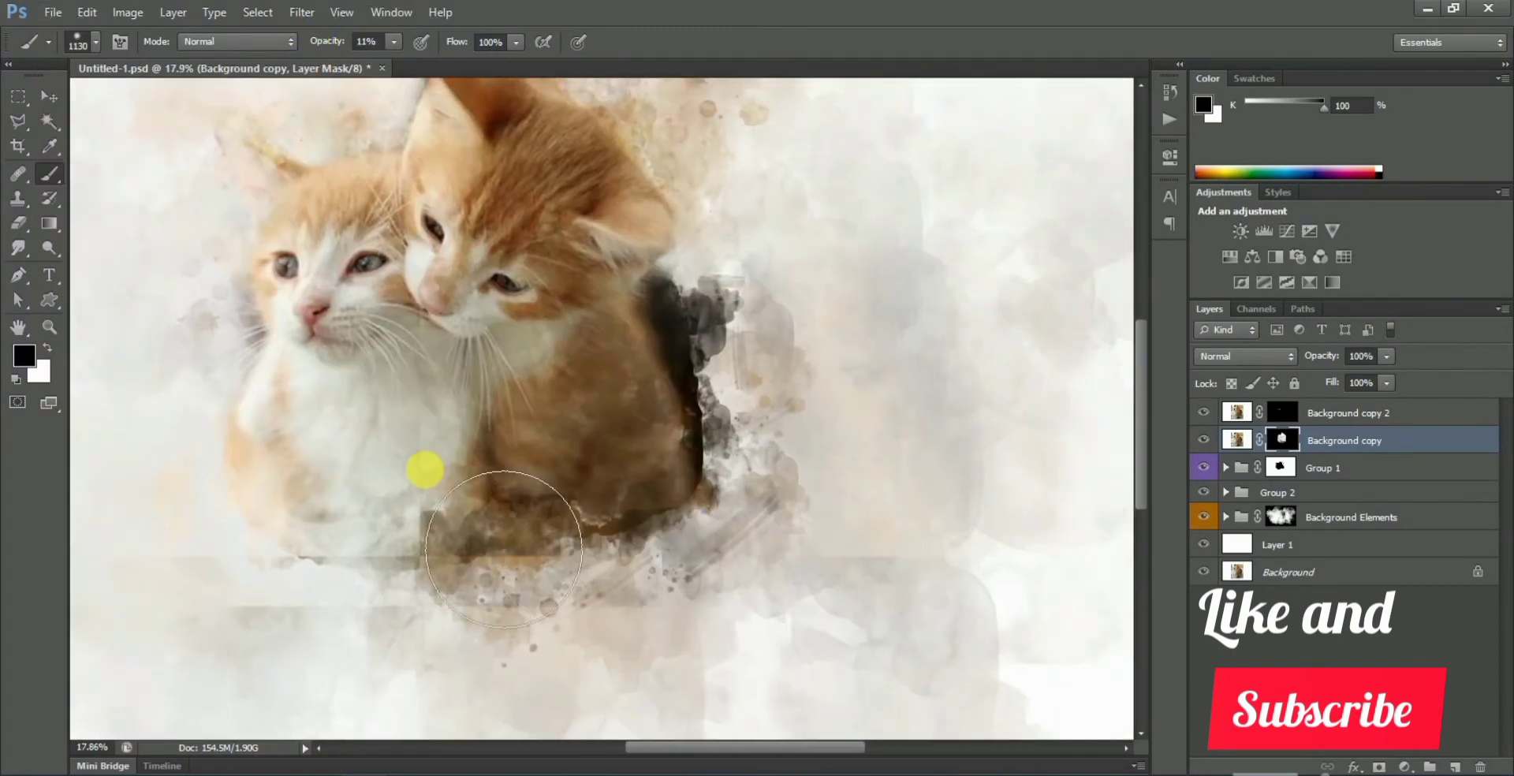
Make white the painting colour again for the Background copy mask.
scroll(631, 355, "down", 6)
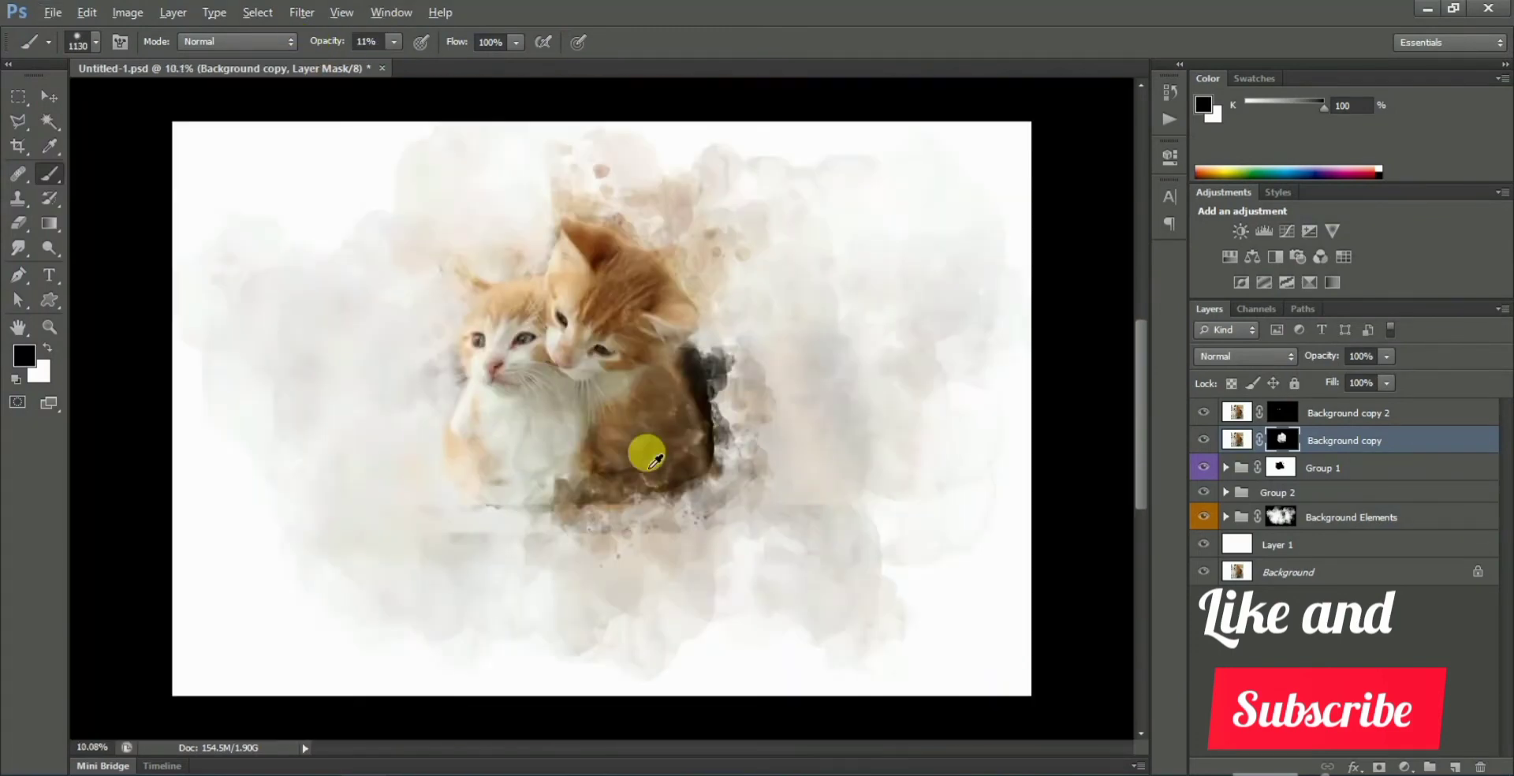
scroll(646, 452, "up", 2)
scroll(553, 423, "up", 4)
scroll(636, 420, "up", 2)
key("x")
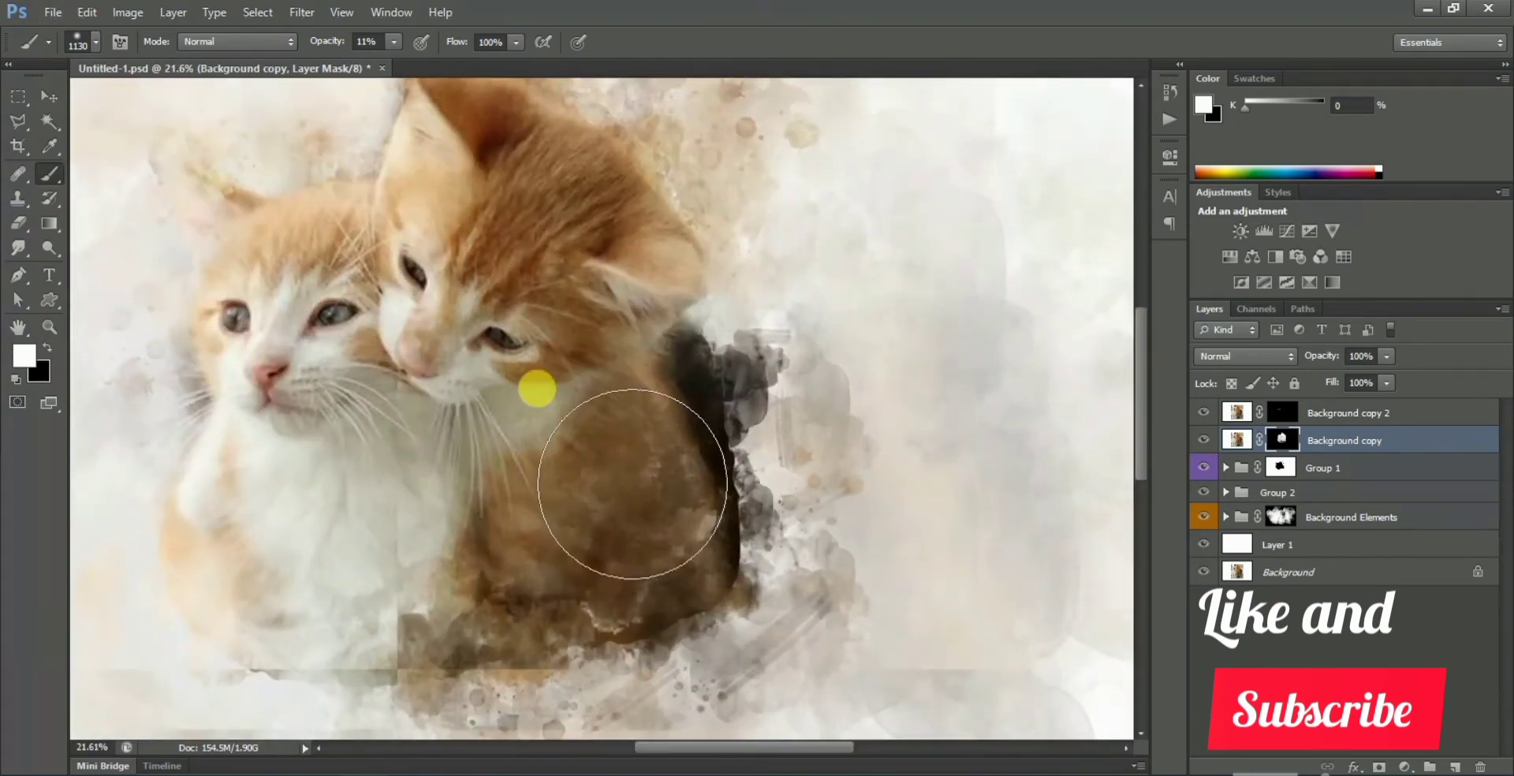
scroll(643, 574, "down", 7)
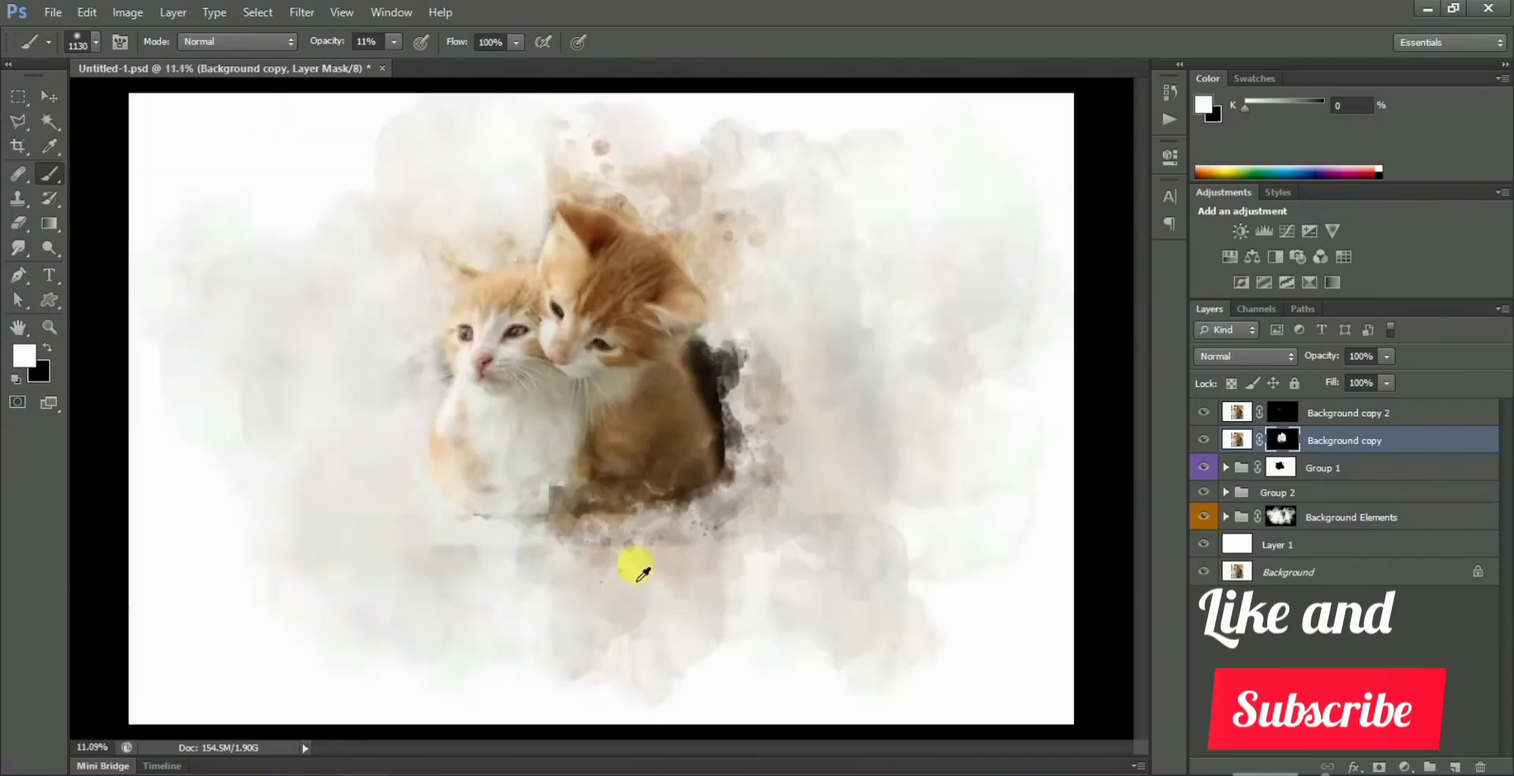
scroll(643, 573, "up", 1)
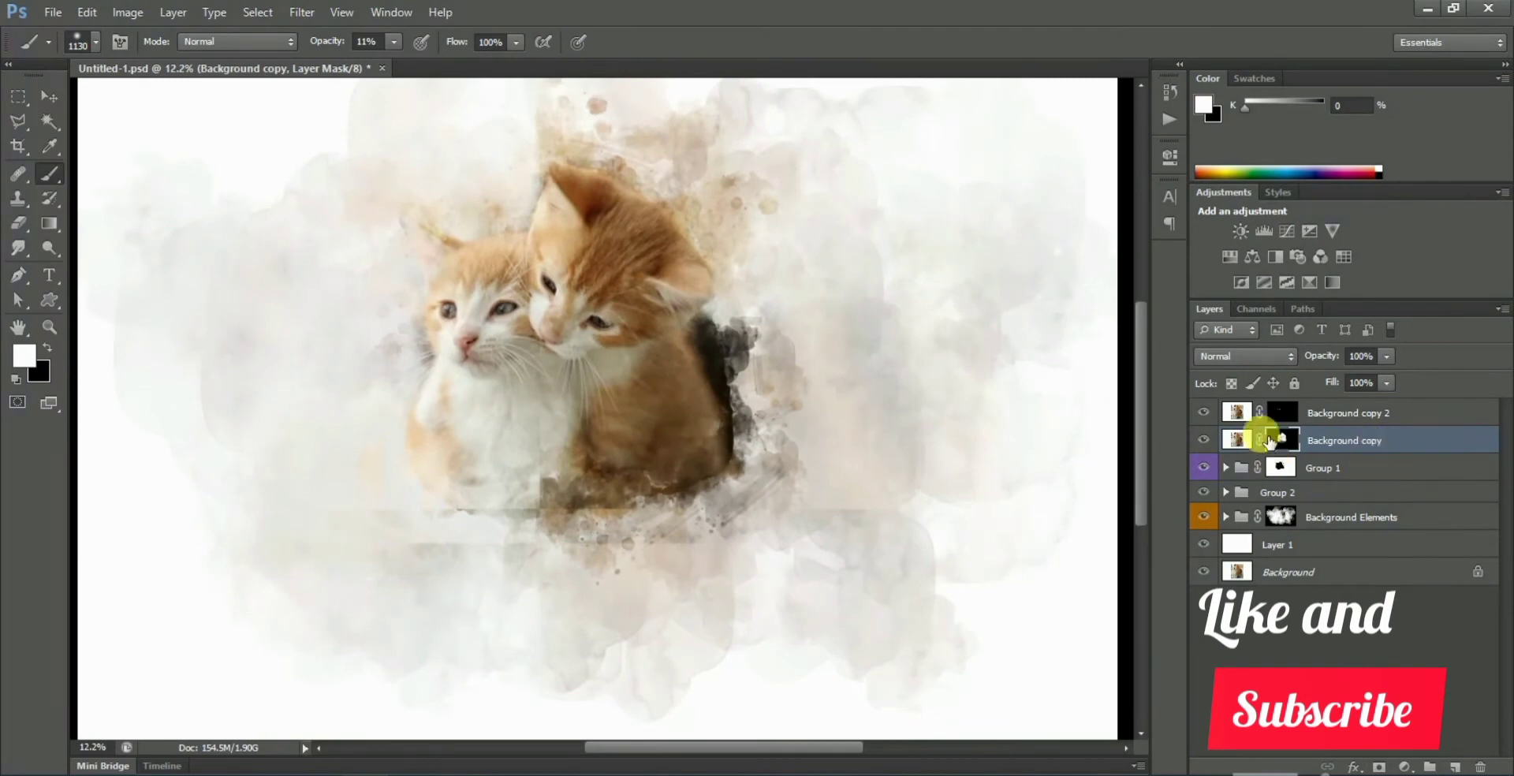
Apply Oil Paint to the Background copy image: Stylization 10, Cleanliness 10, Scale 4.85, Bristle Detail 5.95, Shine 0.
left_click(1239, 439)
left_click(301, 12)
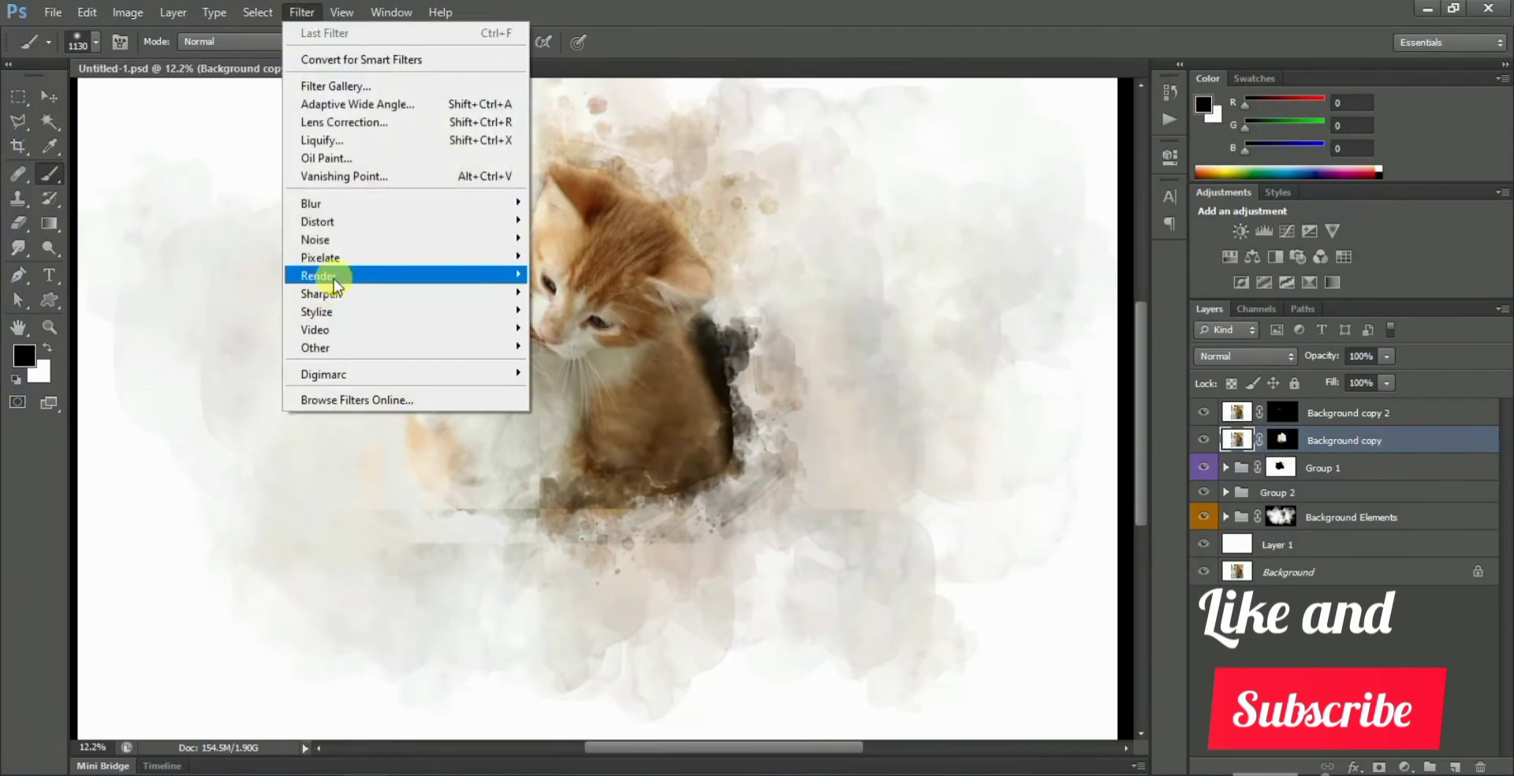
left_click(382, 161)
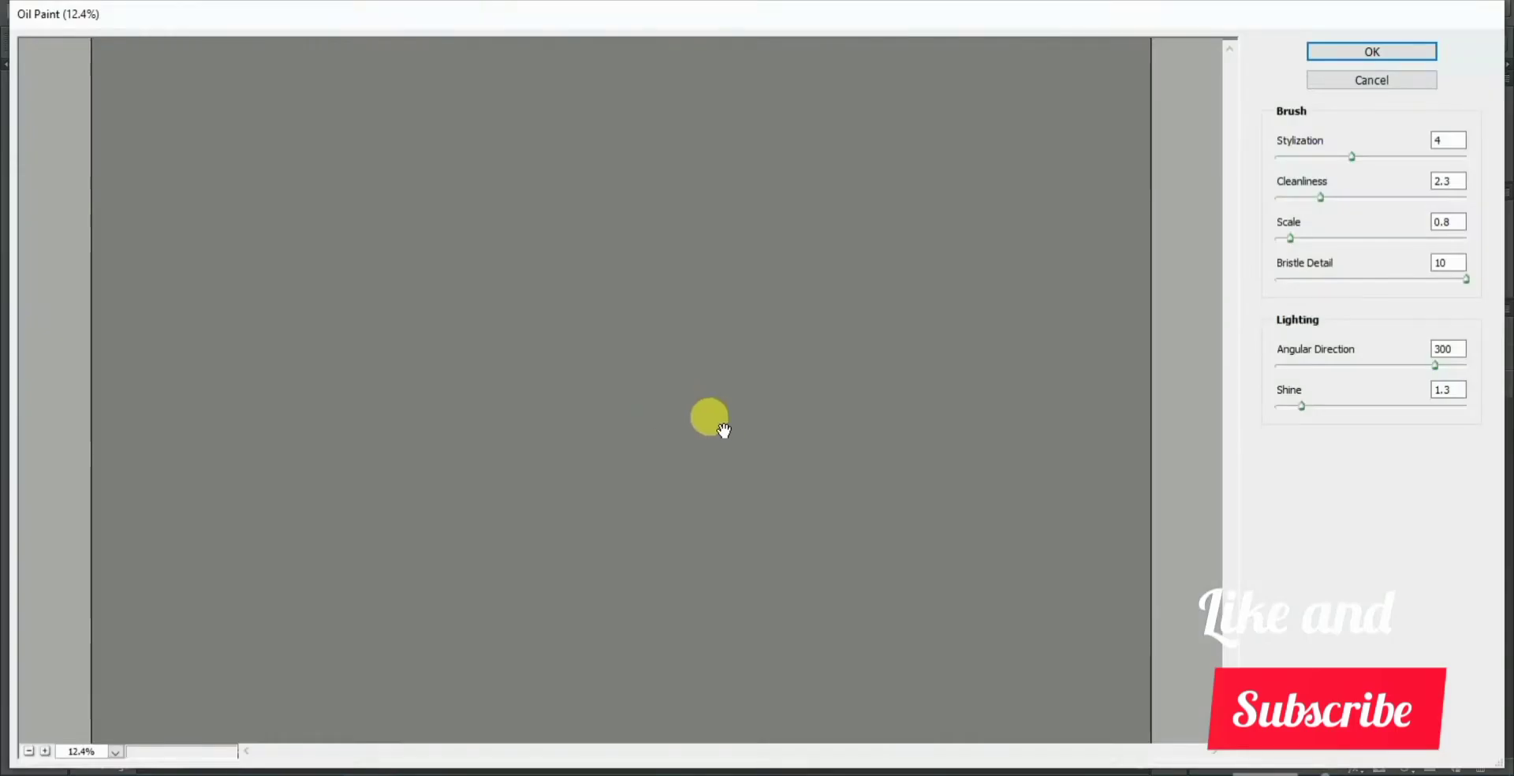
key("alt")
left_click(636, 382, "ctrl")
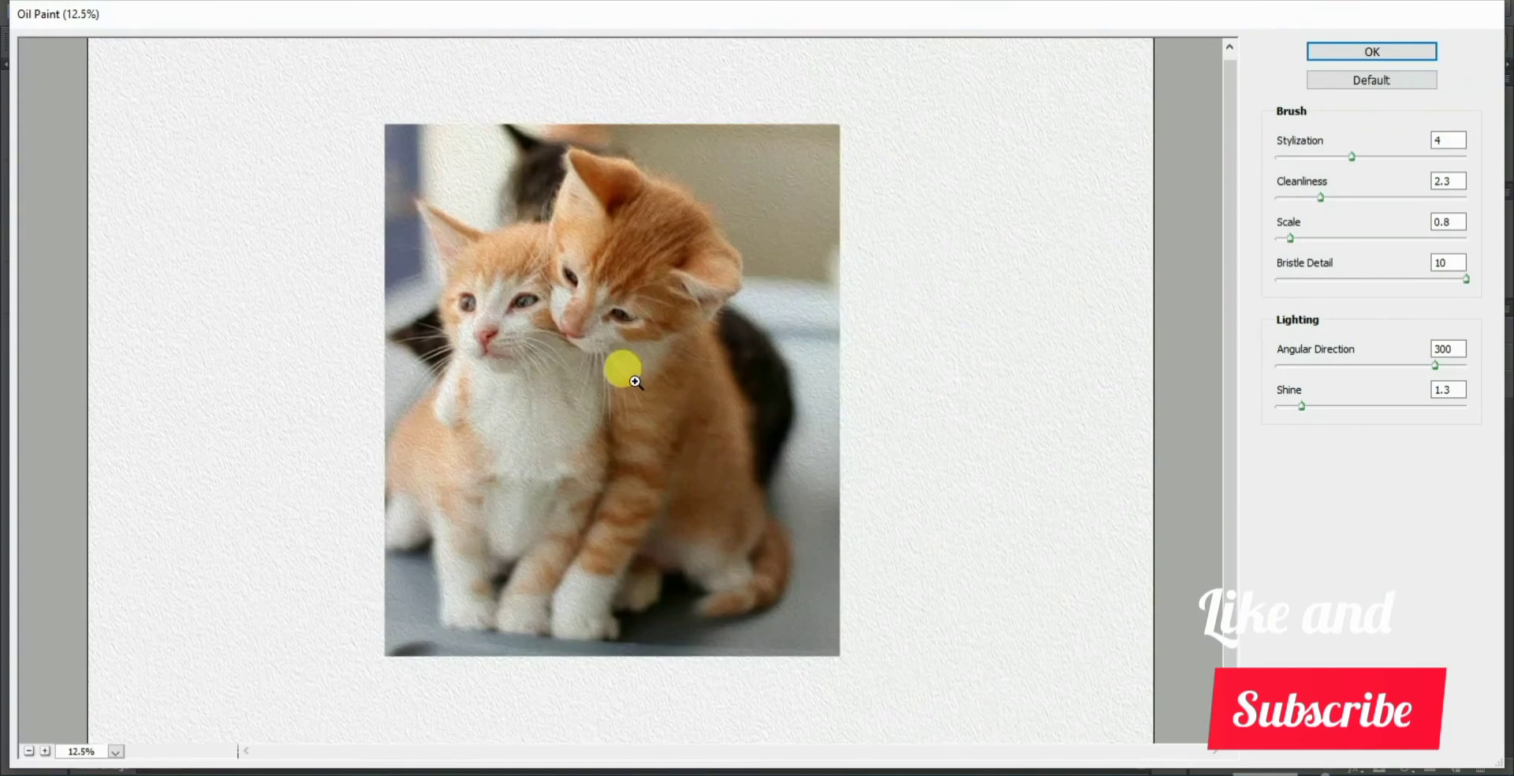
left_click(624, 373, "ctrl")
type("10")
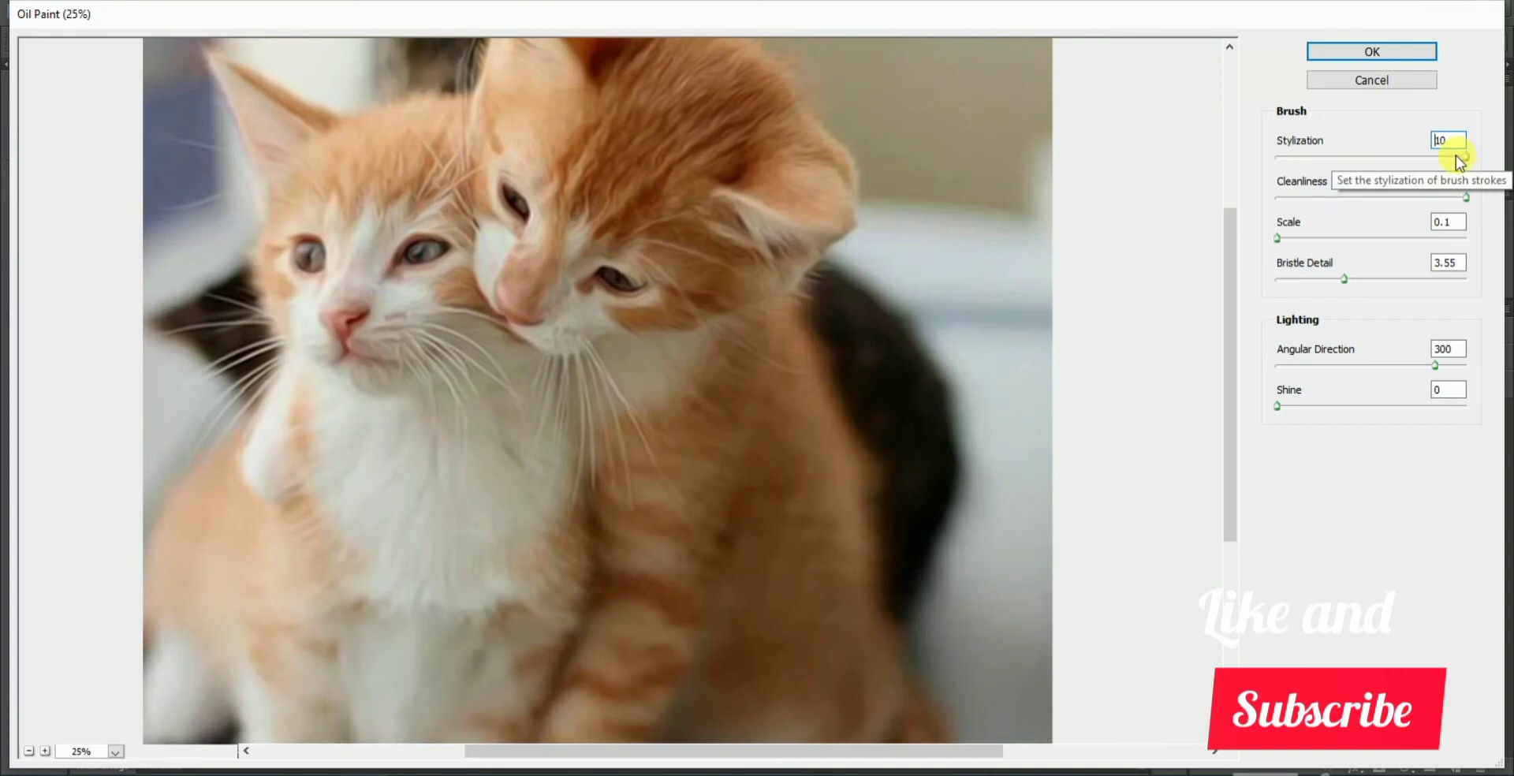
left_click(1349, 280)
left_click_drag(1388, 278, 1390, 278)
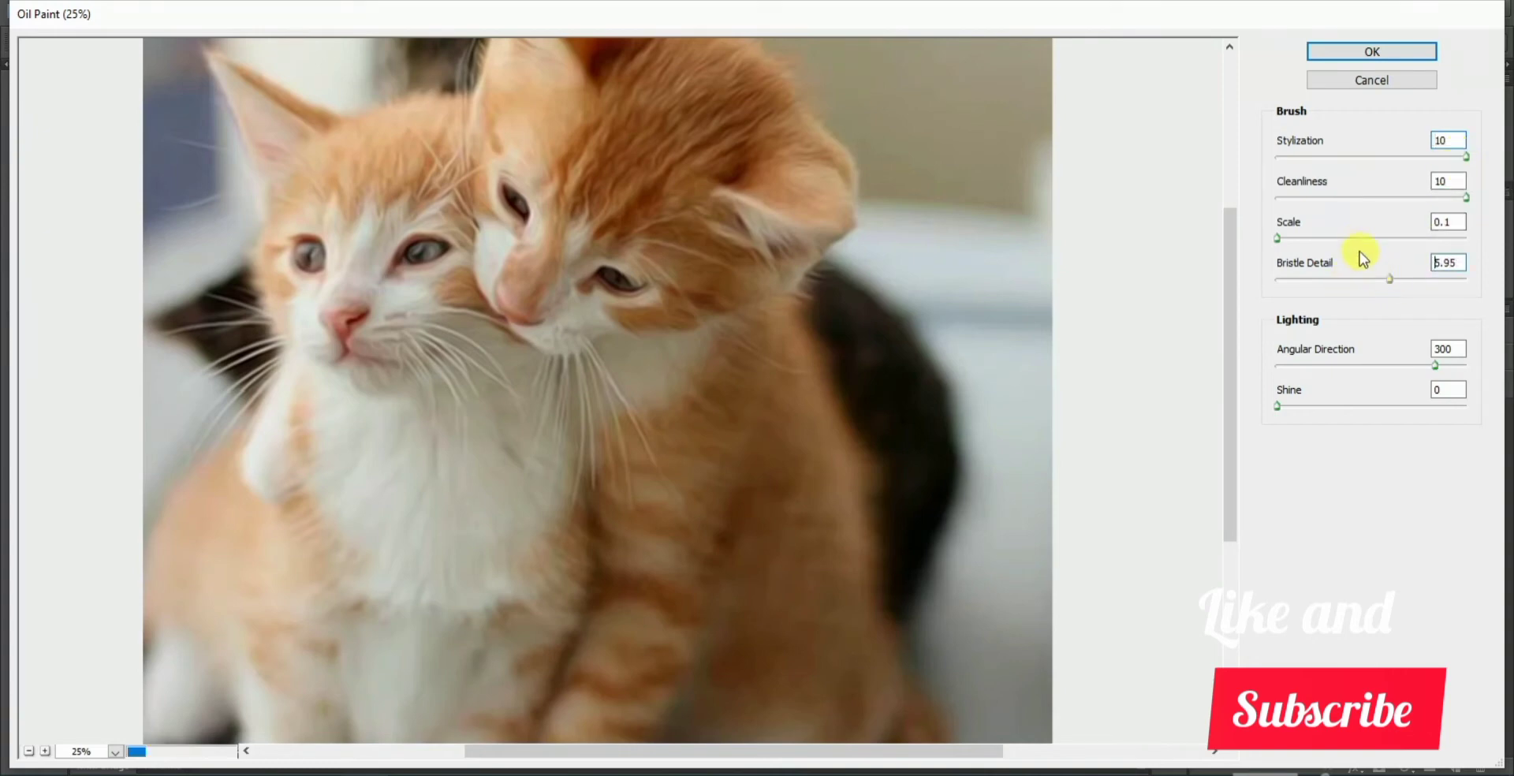
left_click(1348, 238)
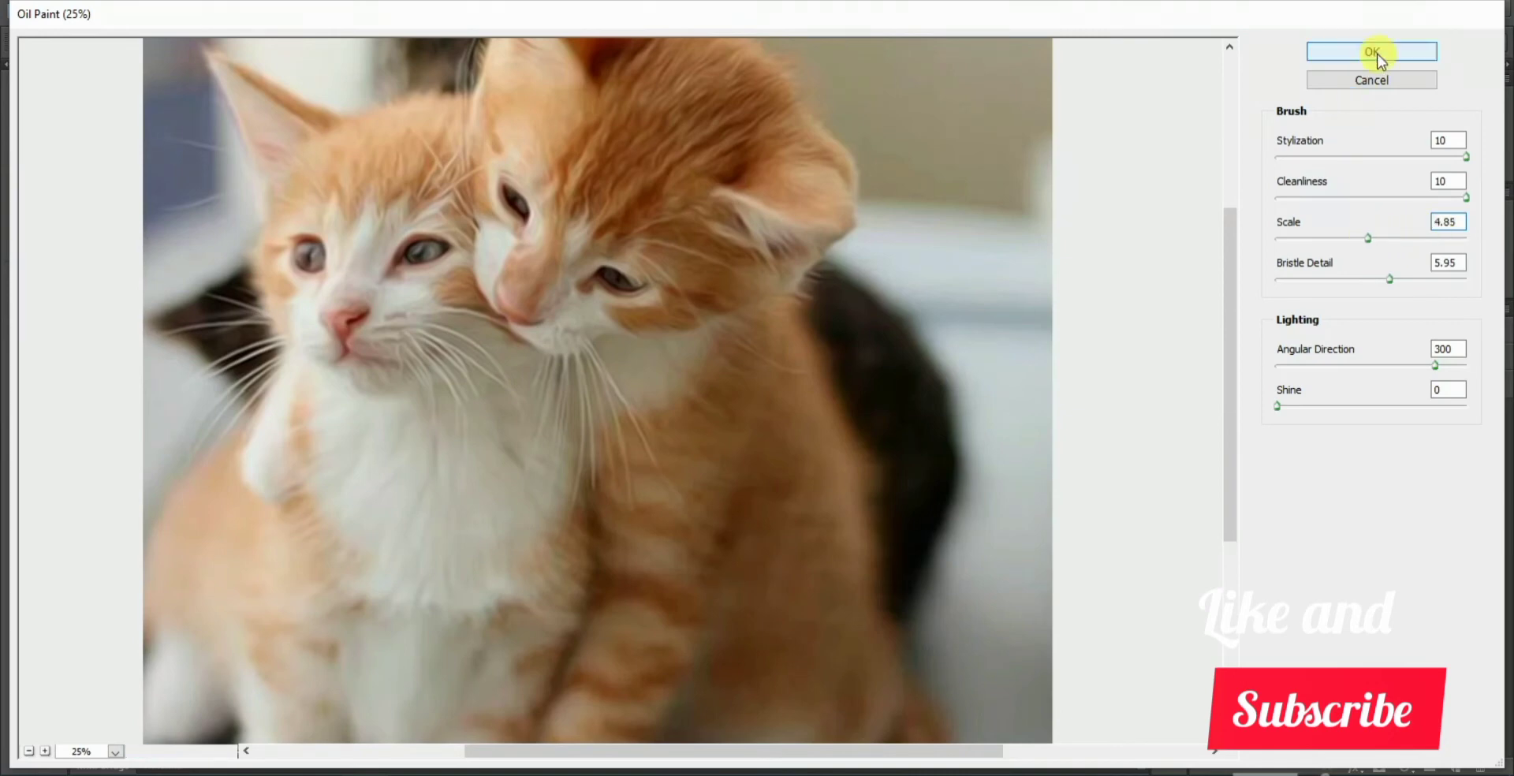
key("Return")
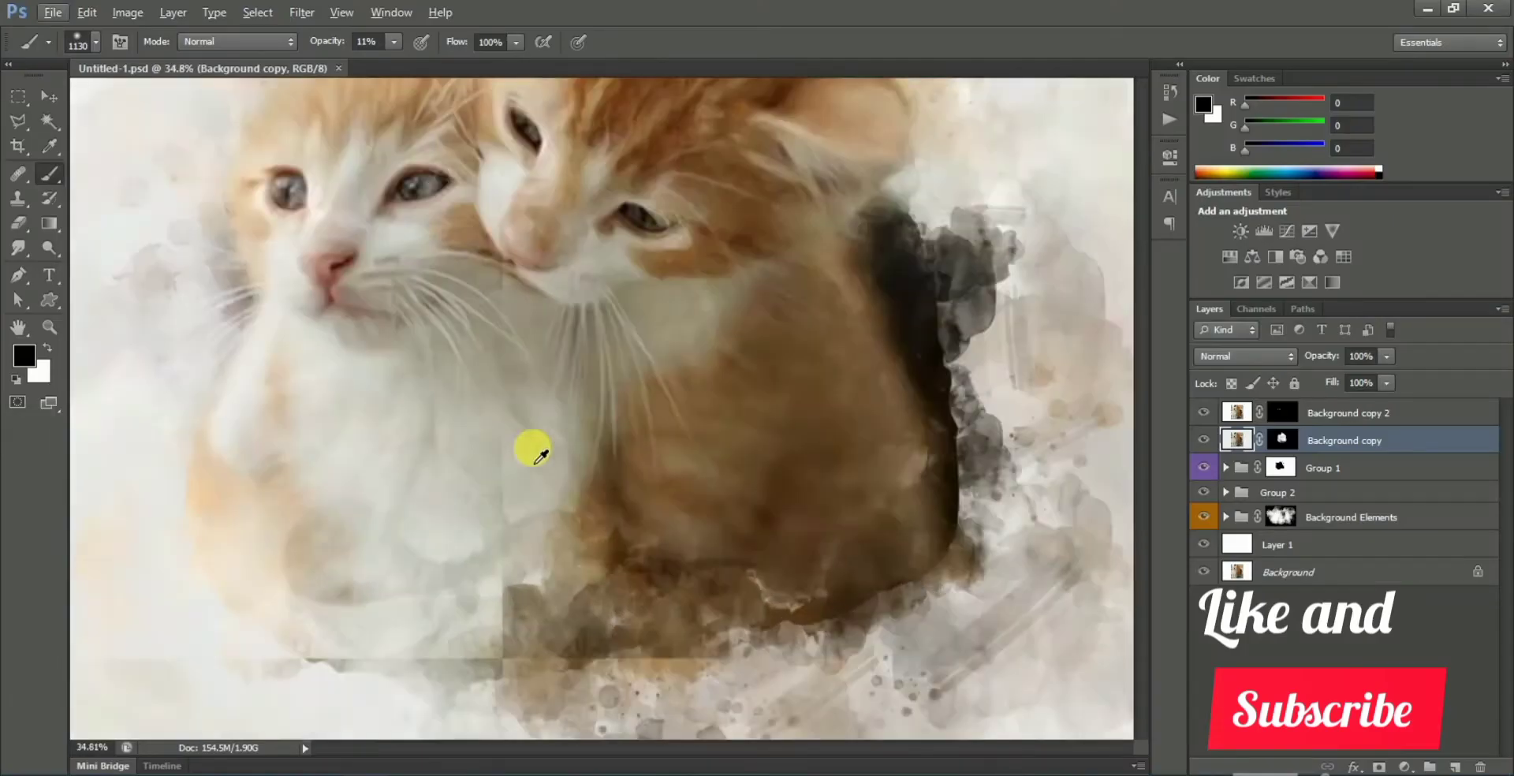
Compare the kittens with Group 1 hidden and shown, then target Group 1's mask with white.
scroll(536, 456, "down", 2)
scroll(574, 456, "down", 3)
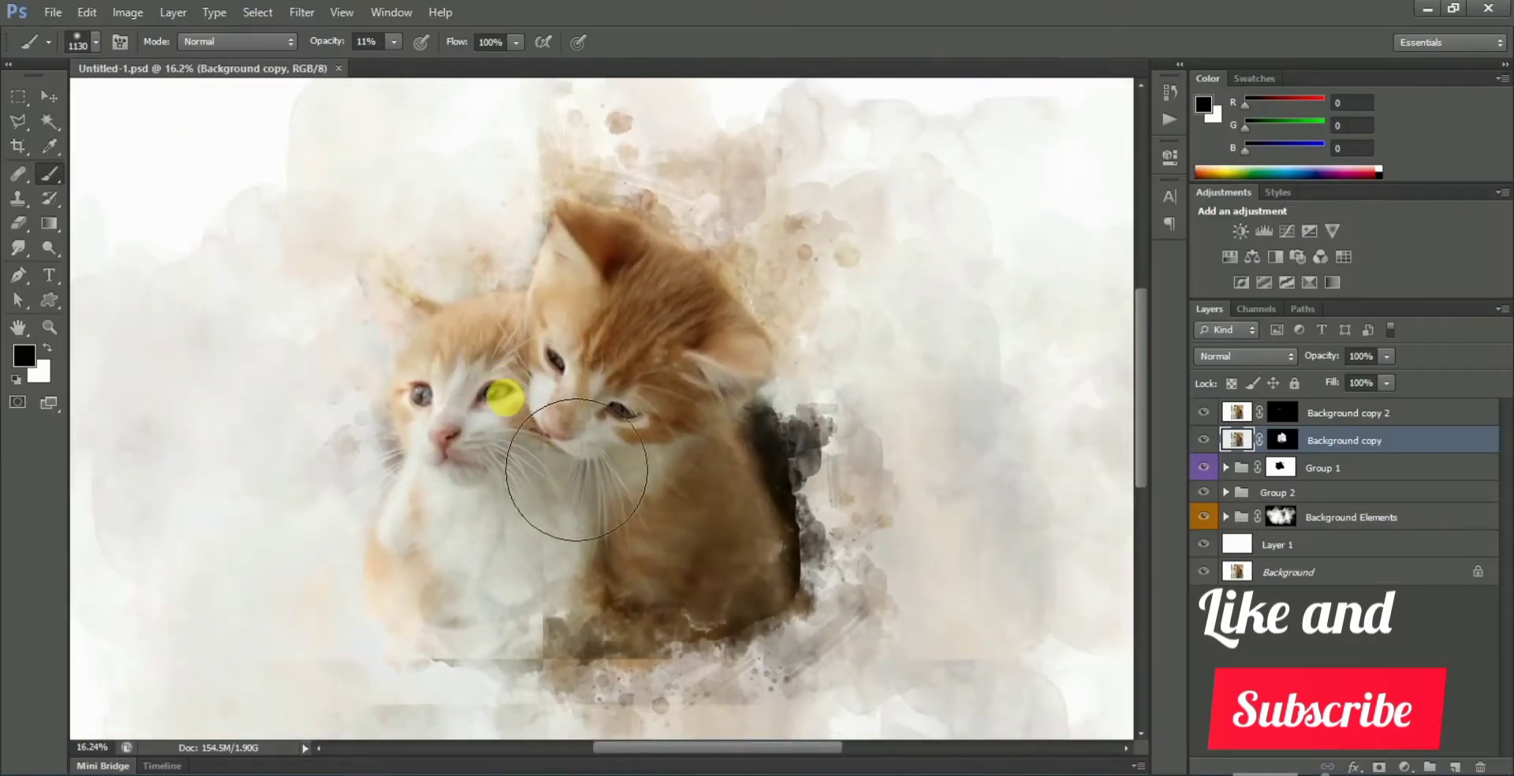
scroll(599, 398, "down", 2)
left_click(1202, 468)
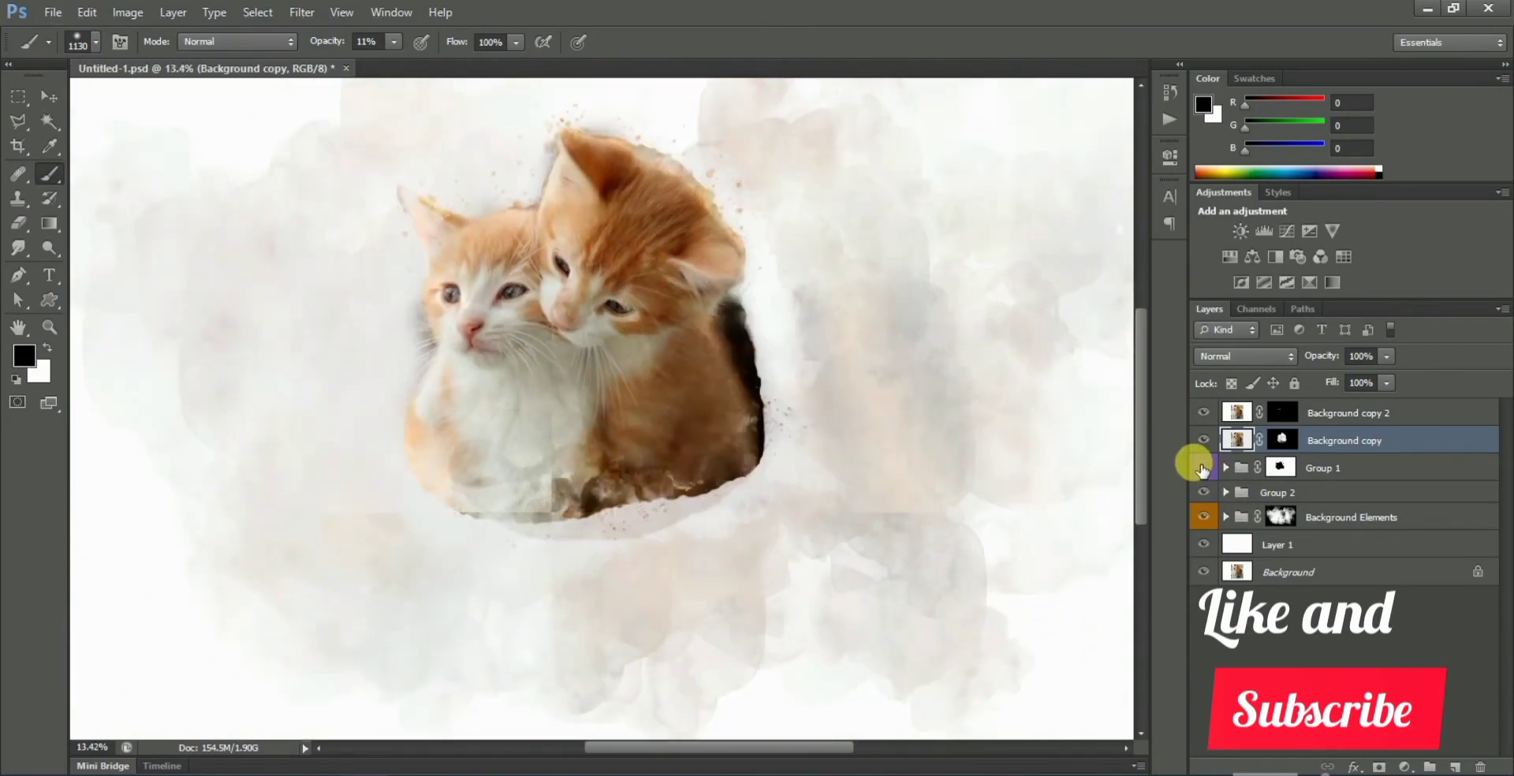
left_click(1281, 466)
key("x")
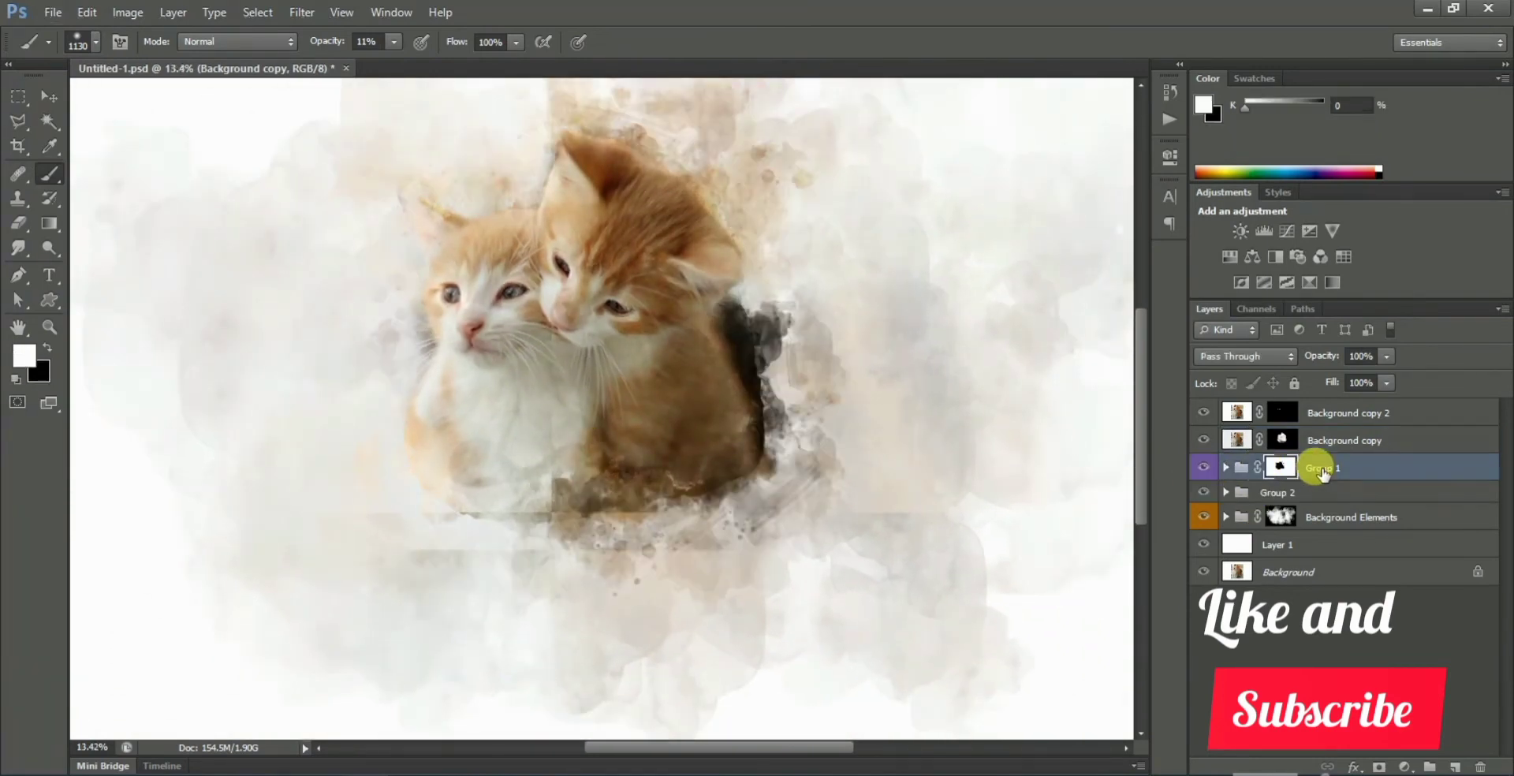
Select the layer range from Background copy 2 down to Layer 1.
scroll(665, 523, "down", 1)
scroll(552, 418, "up", 1)
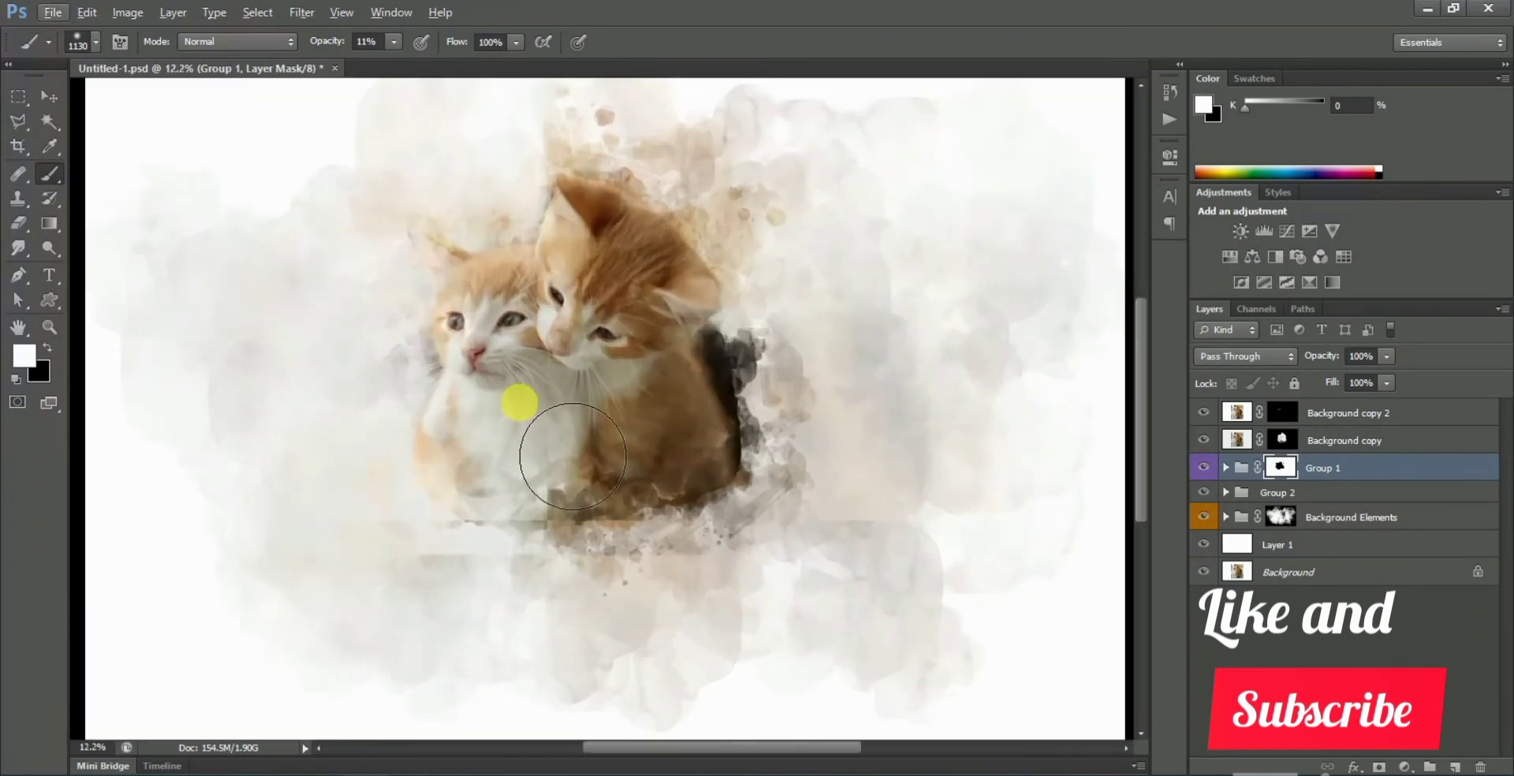
left_click(1386, 414)
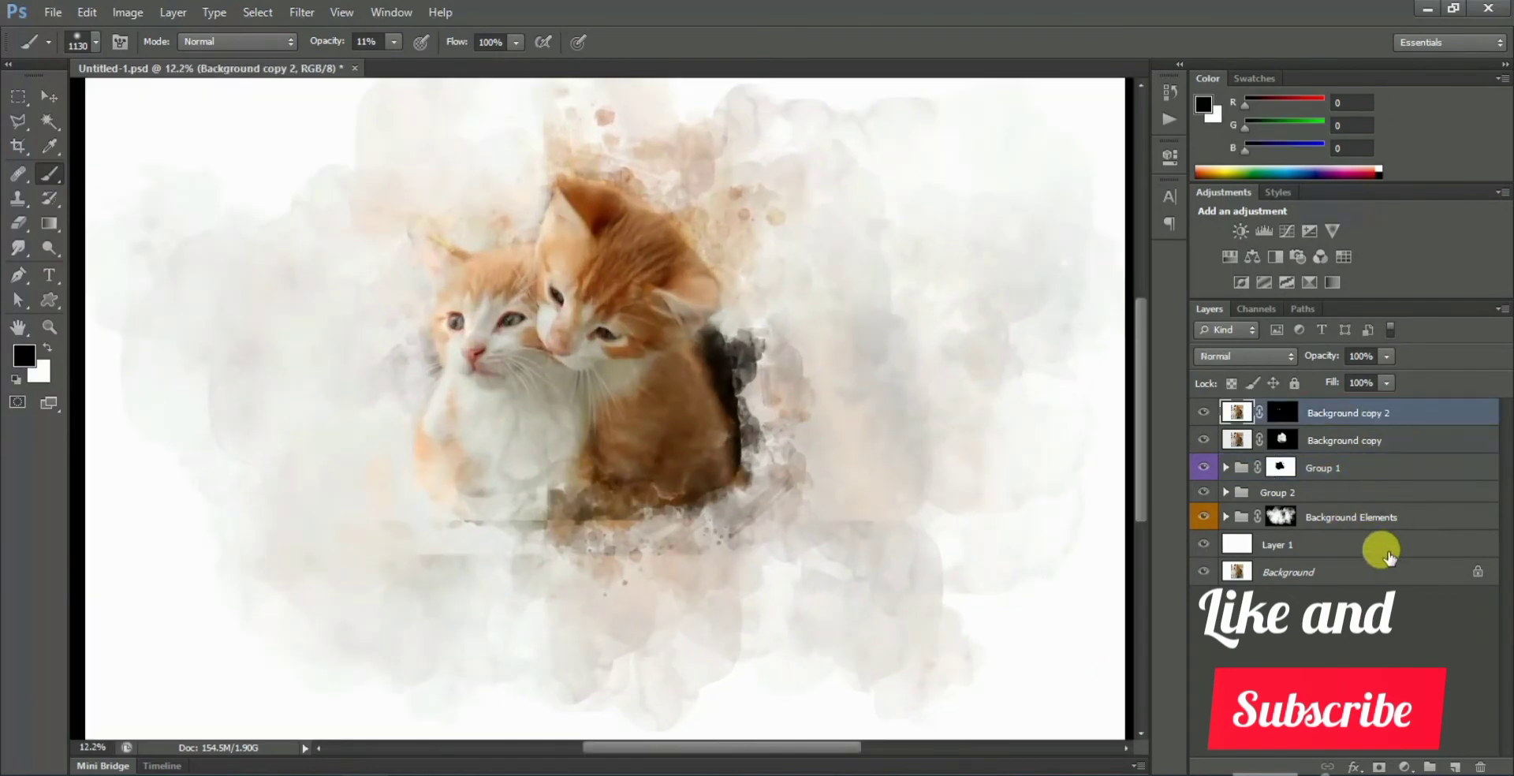
left_click(1388, 548, "shift")
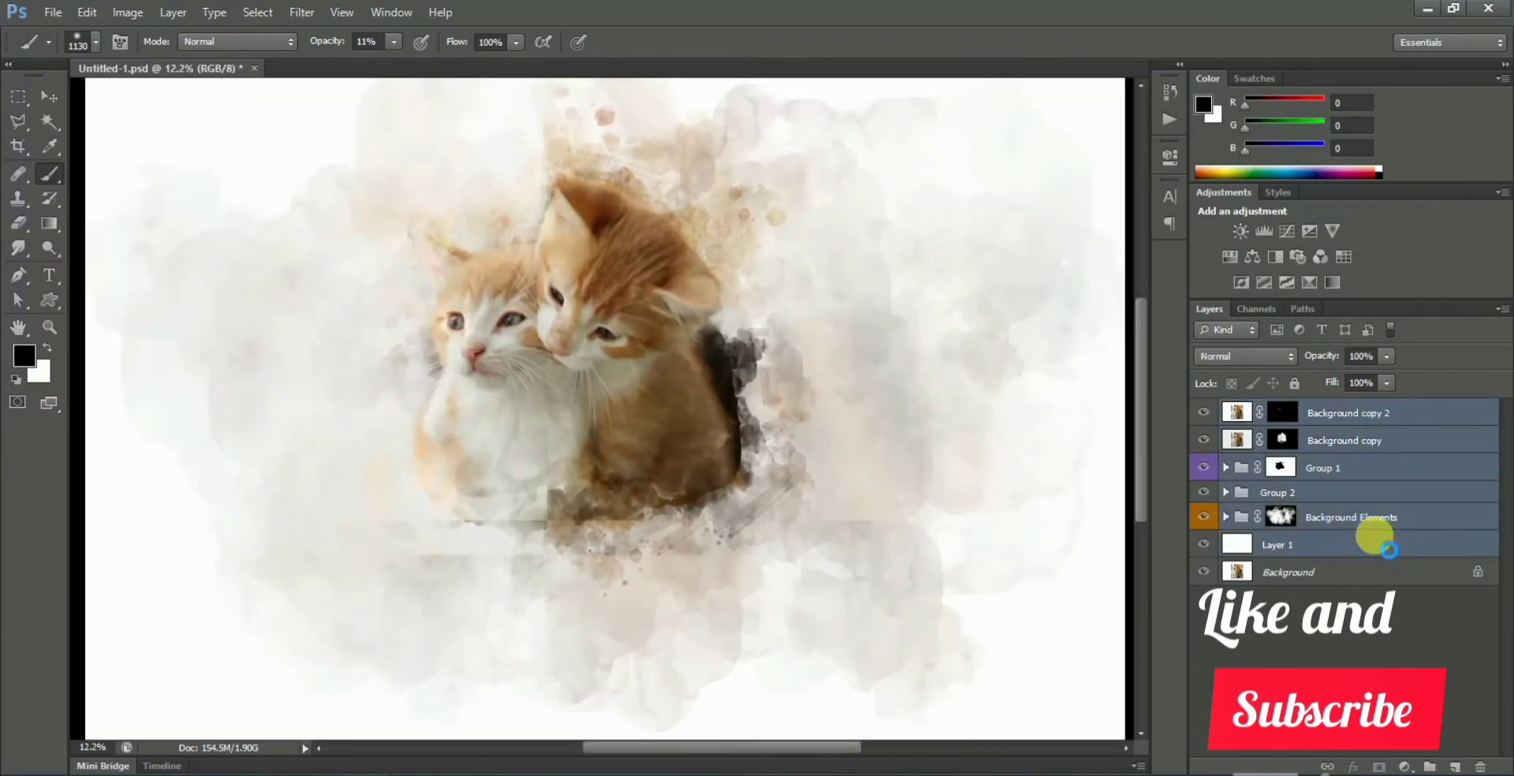
Stamp all visible artwork into a new Layer 2 and duplicate it as Layer 2 copy.
key("ctrl+shift+alt+e")
scroll(524, 324, "down", 1)
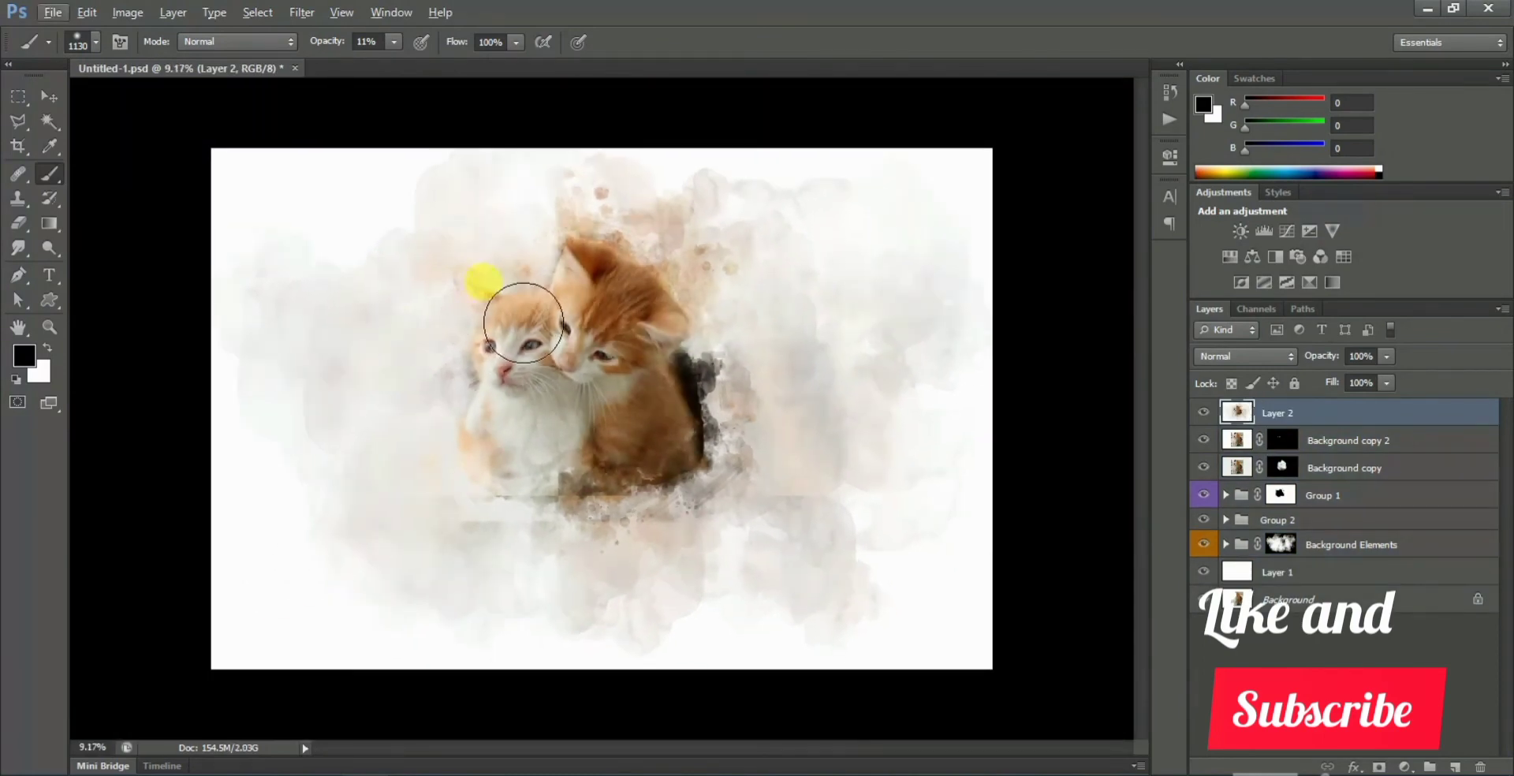
scroll(523, 323, "up", 1)
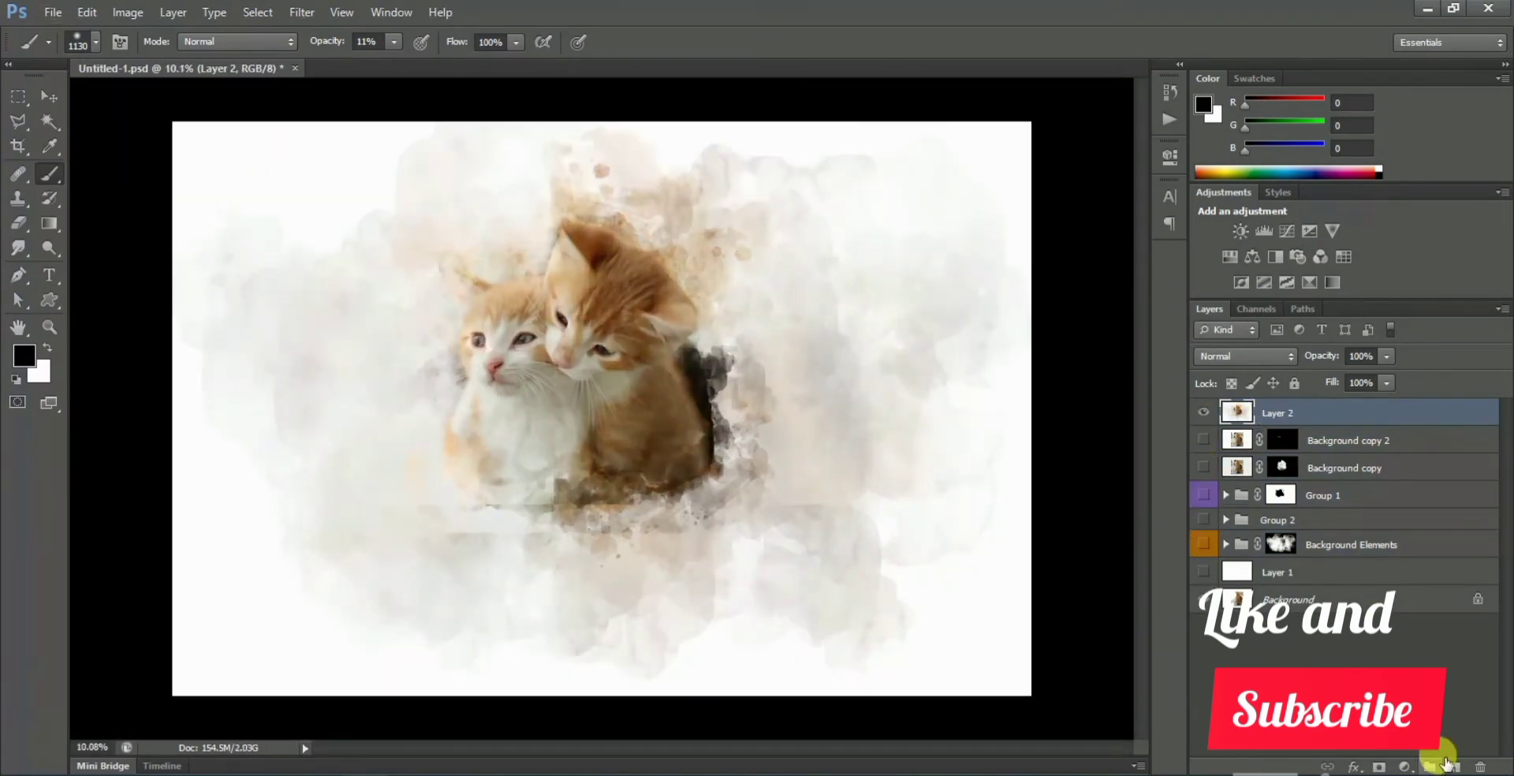
key("ctrl+j")
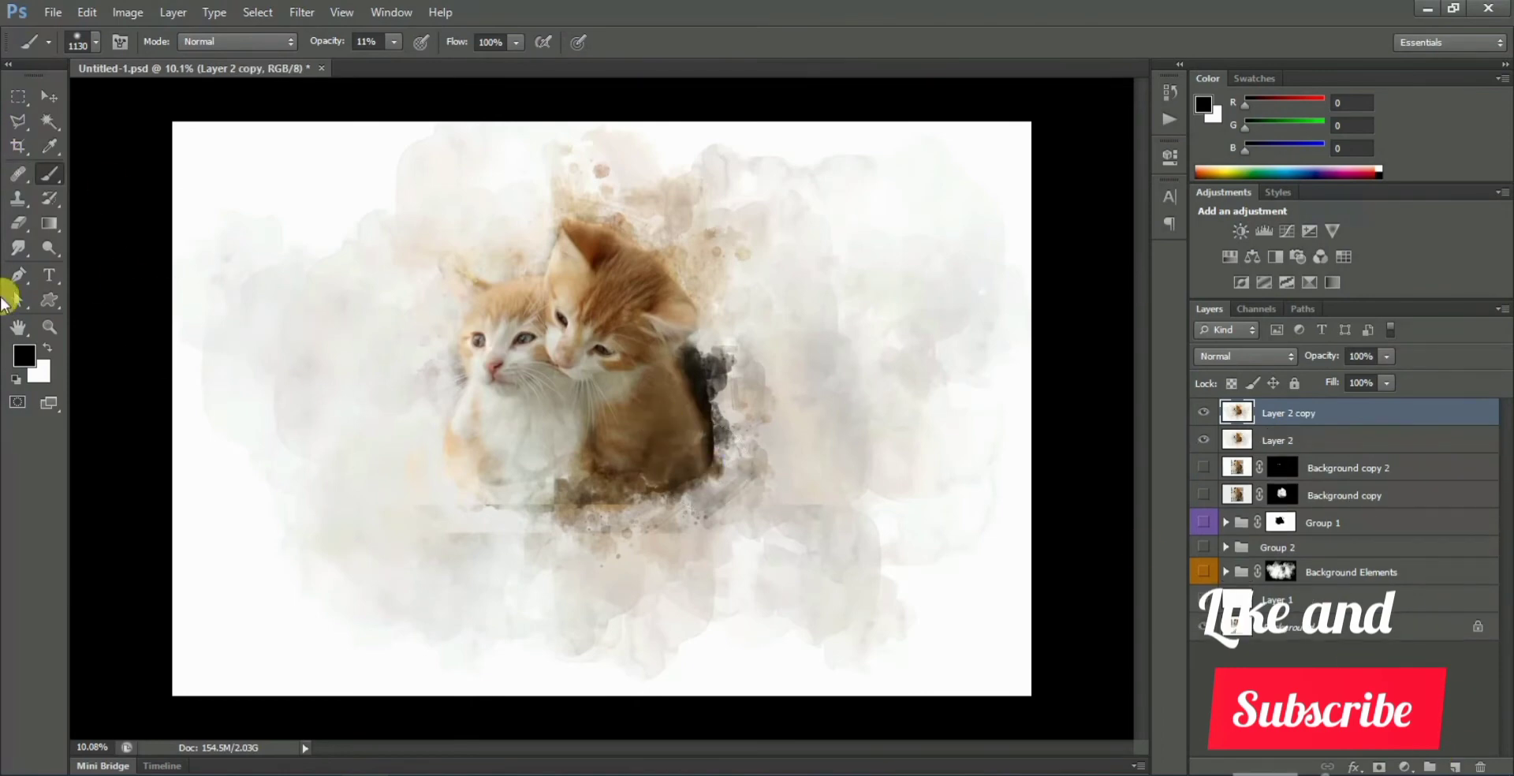
left_click(20, 183)
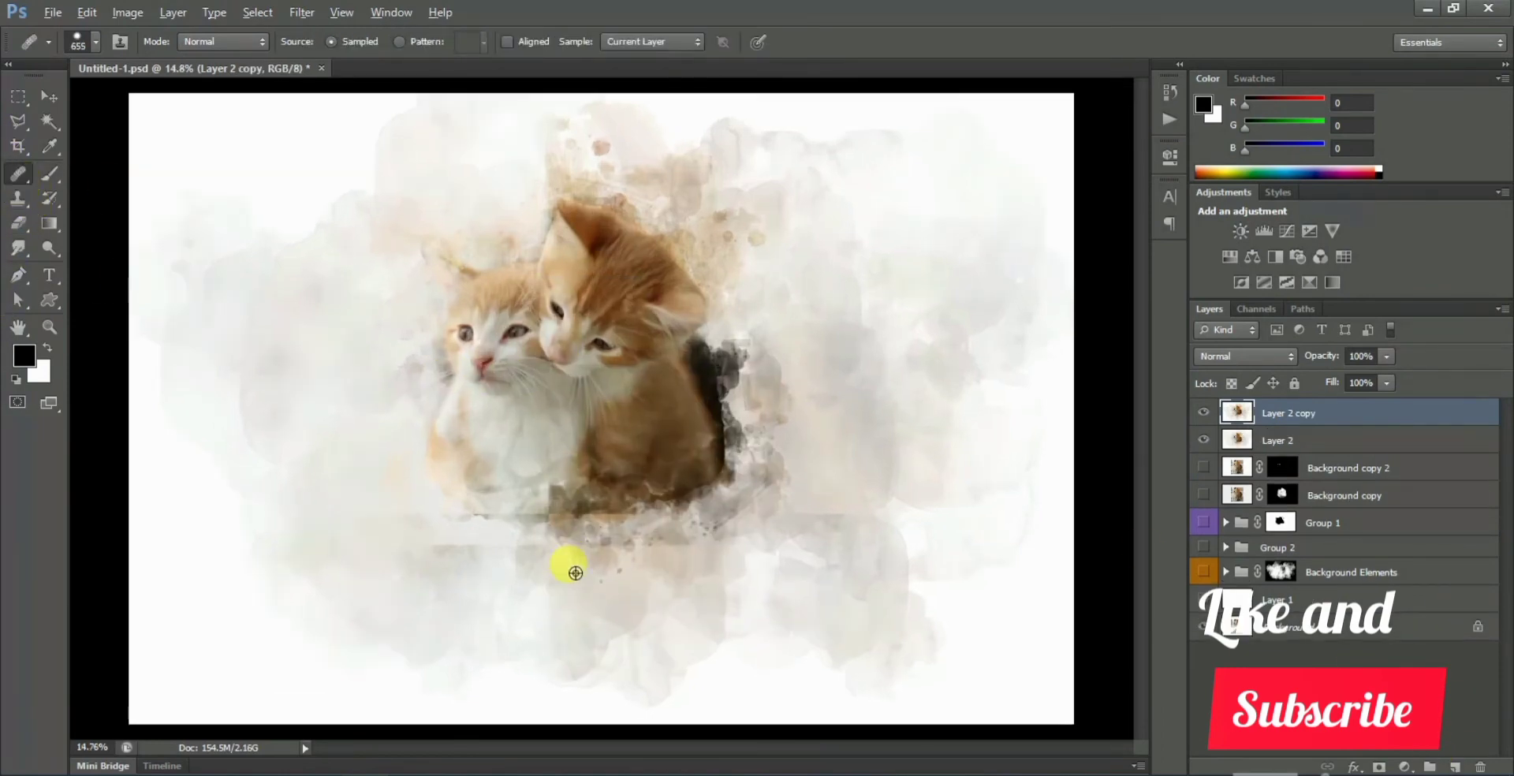
Heal the lower-left smudges and dark round blotches on Layer 2 copy with a 189 px brush.
scroll(507, 475, "up", 5)
left_click(652, 419)
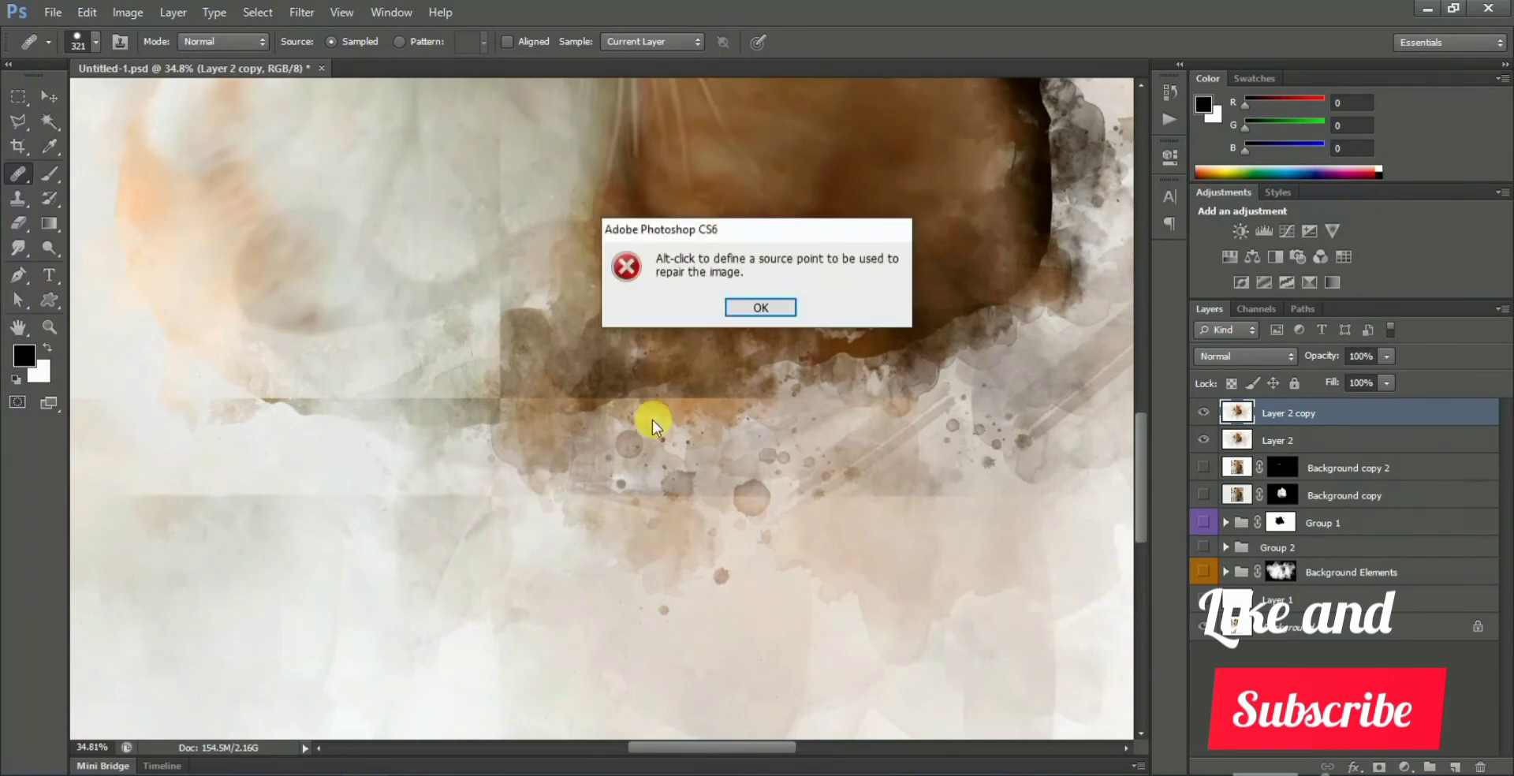
key("Return")
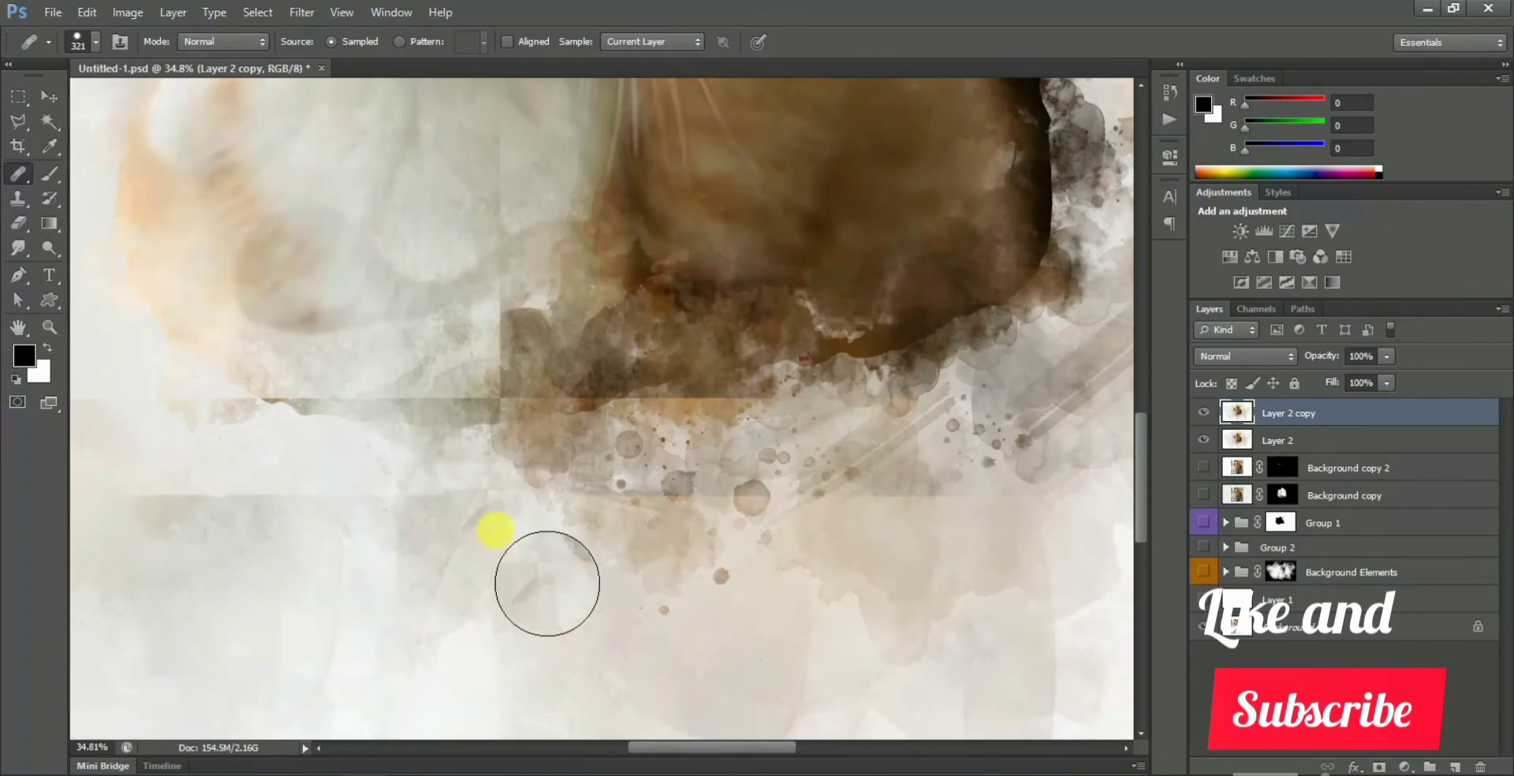
left_click_drag(439, 551, 410, 551)
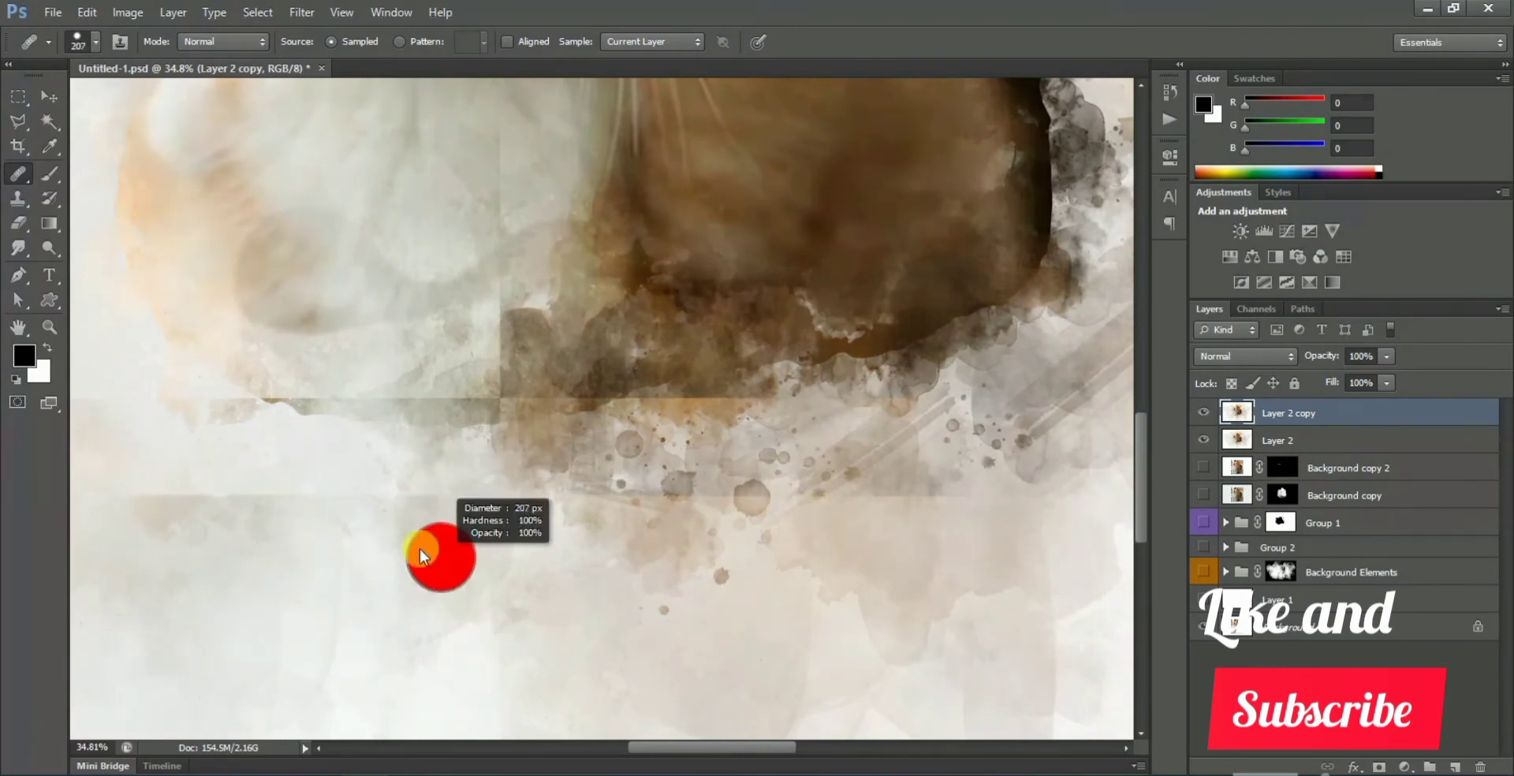
left_click_drag(282, 516, 163, 489)
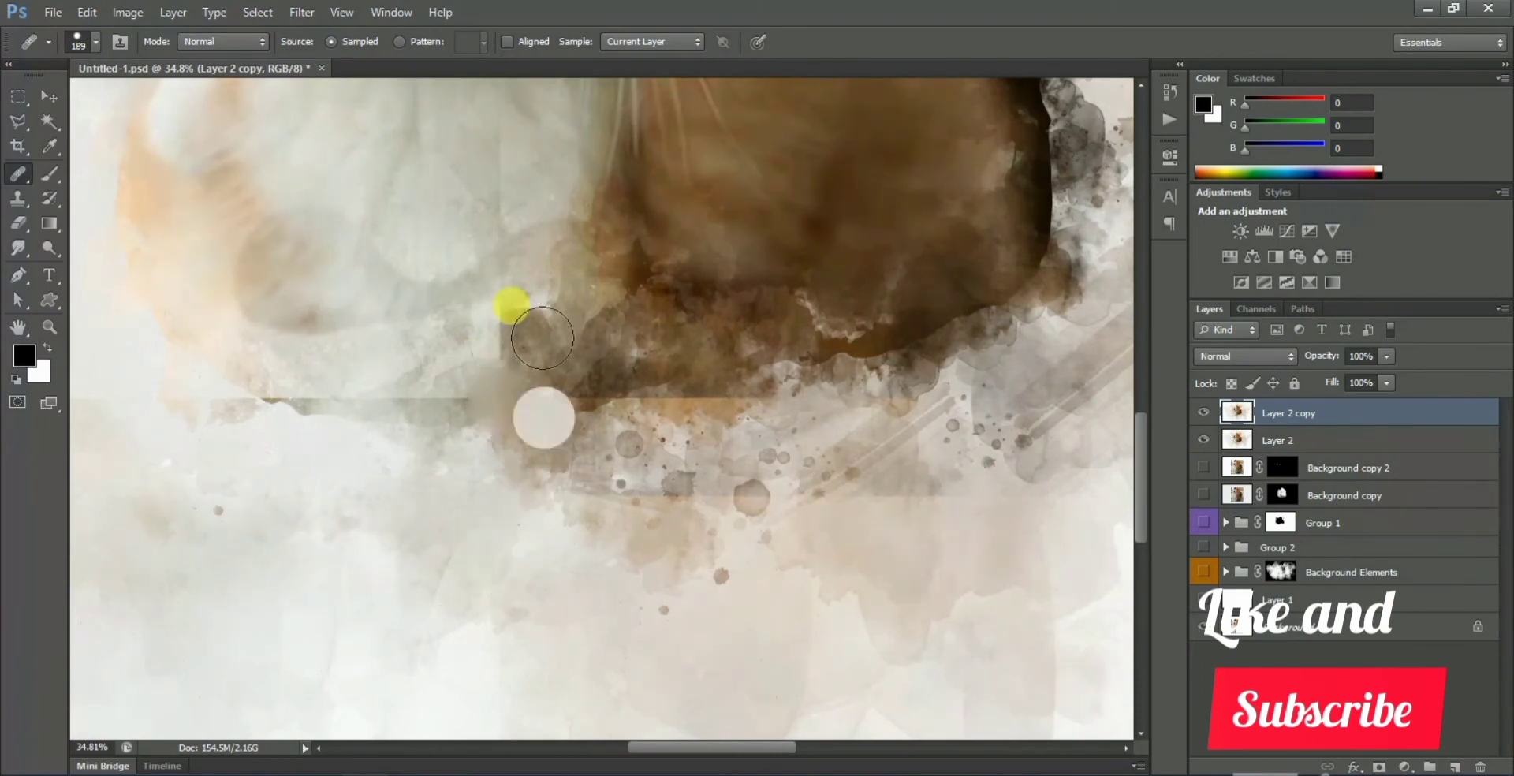
left_click(492, 384)
left_click_drag(490, 324, 385, 406)
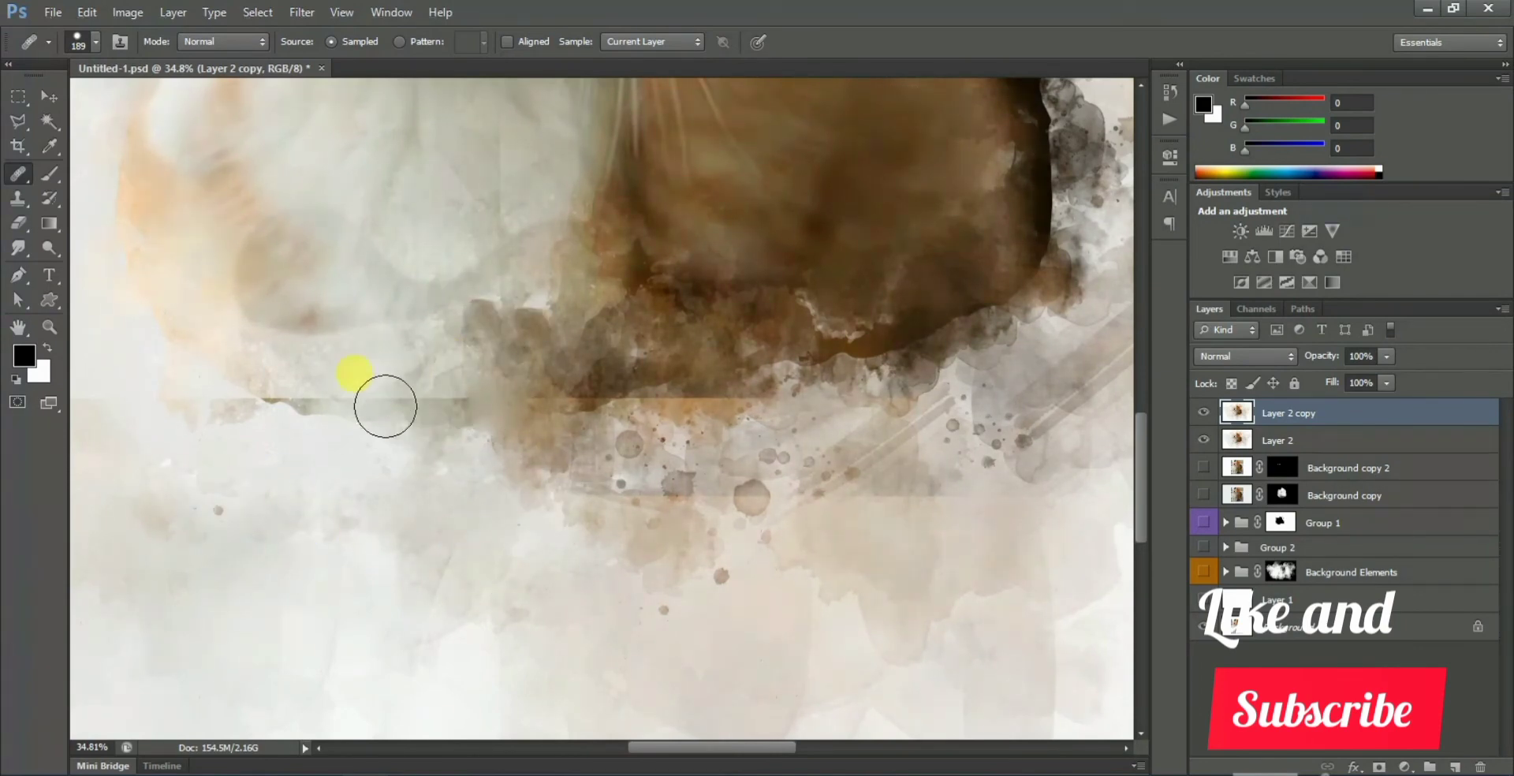
Heal the horizontal seam band and patchy blotches beneath the kittens.
left_click(402, 448)
left_click(300, 425)
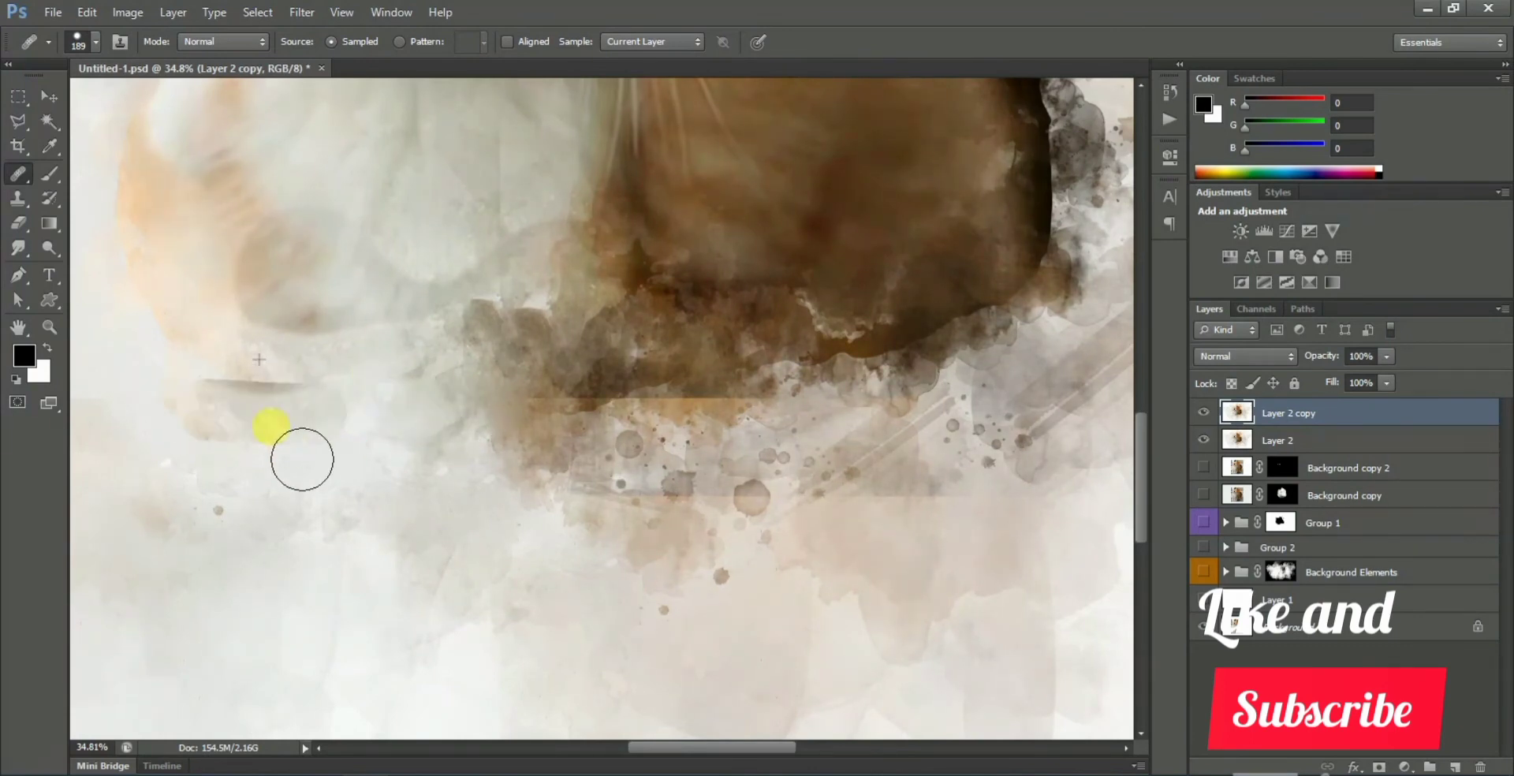
scroll(481, 513, "up", 2)
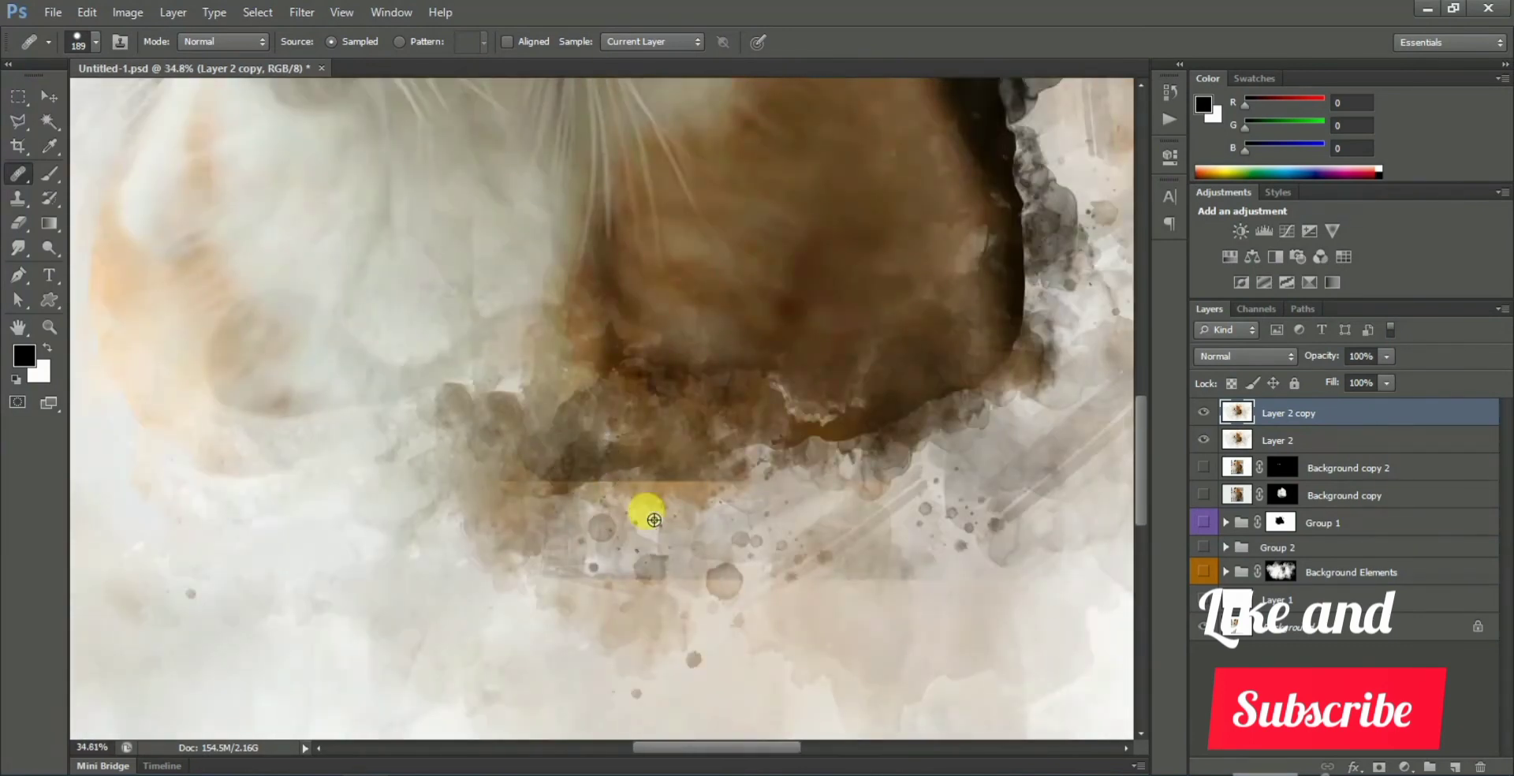
mouse_move(568, 481)
left_mouse_down()
mouse_move(655, 518)
mouse_move(689, 486)
left_mouse_up()
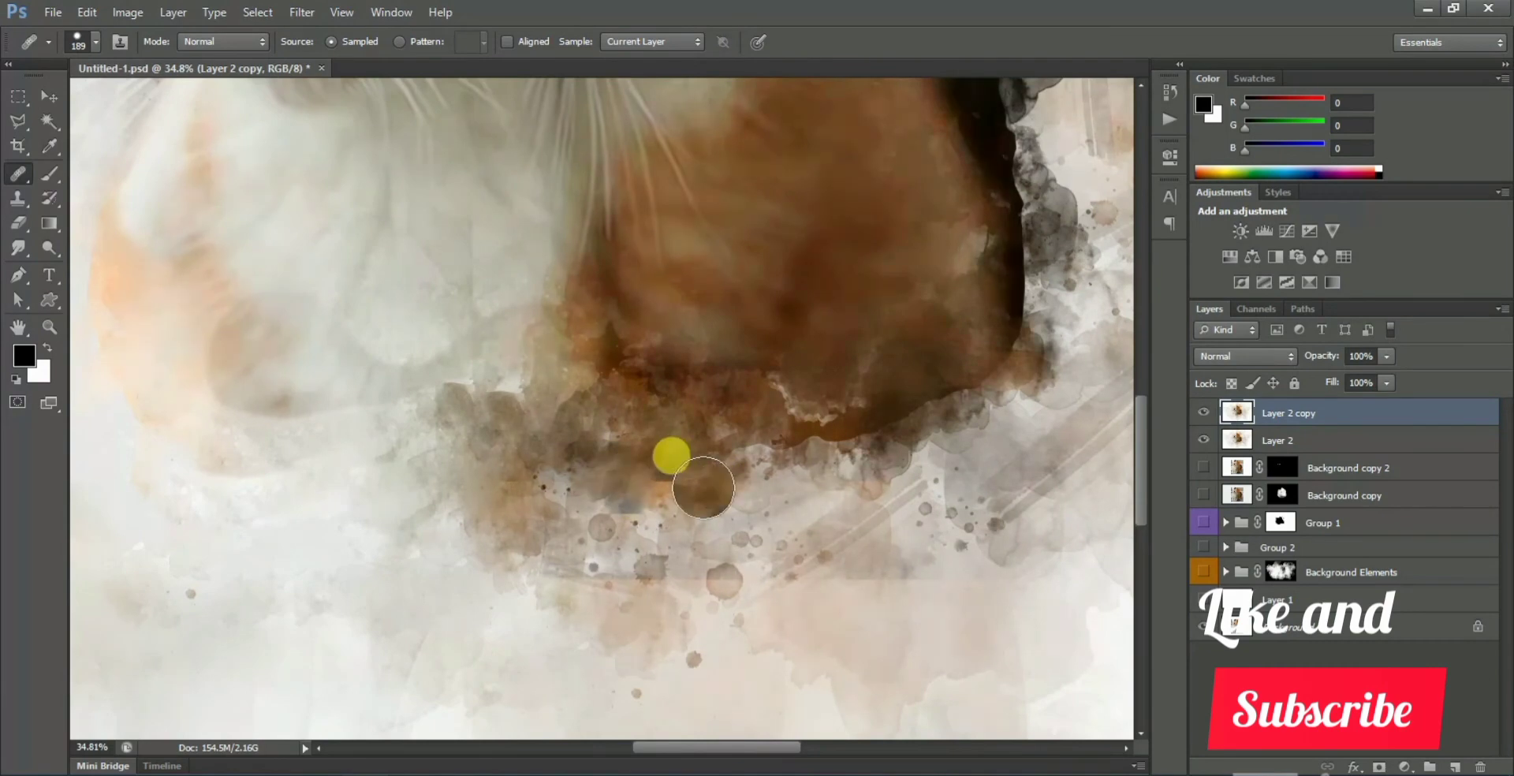
left_click_drag(689, 486, 801, 490)
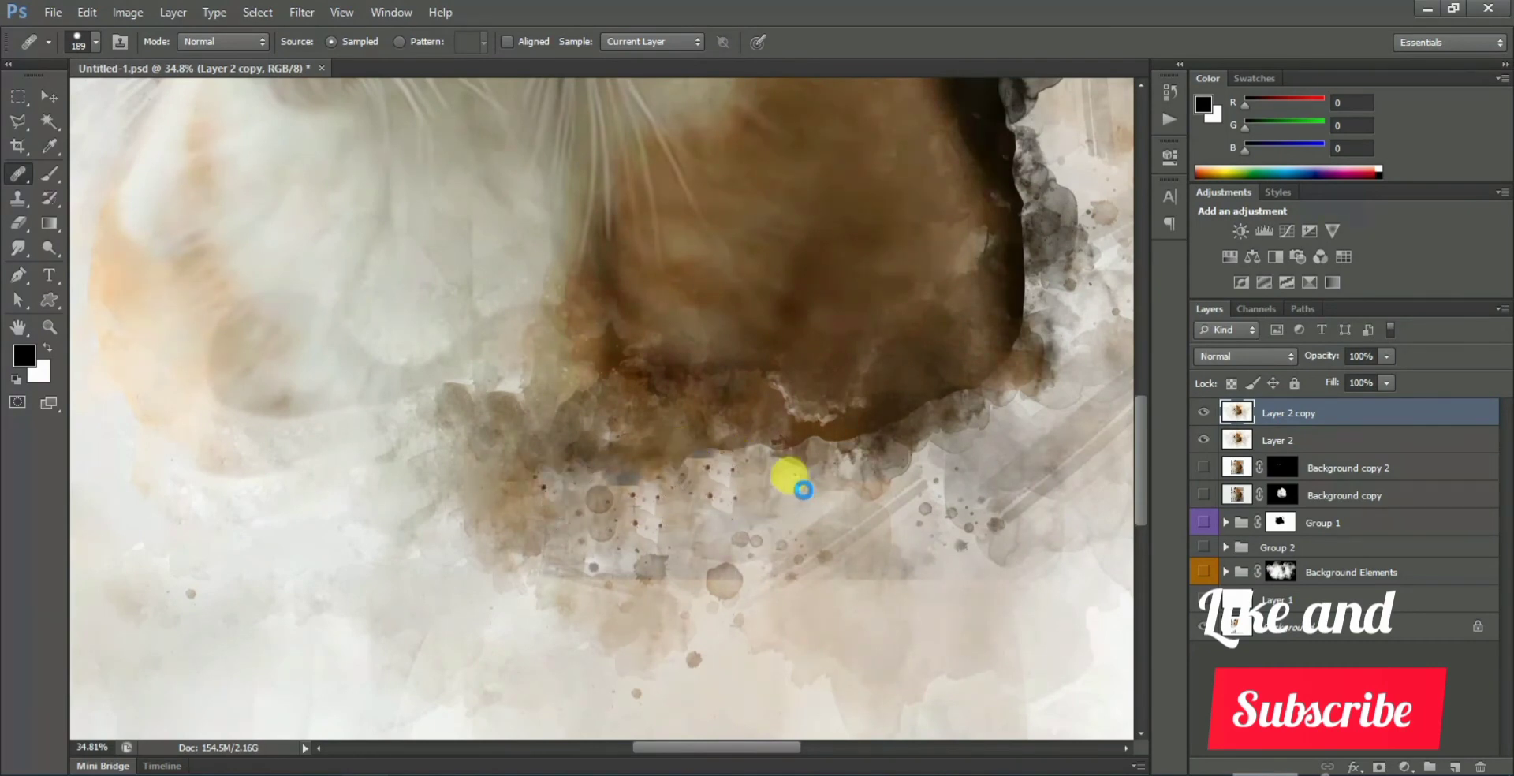
left_click(691, 446)
key("ctrl+0")
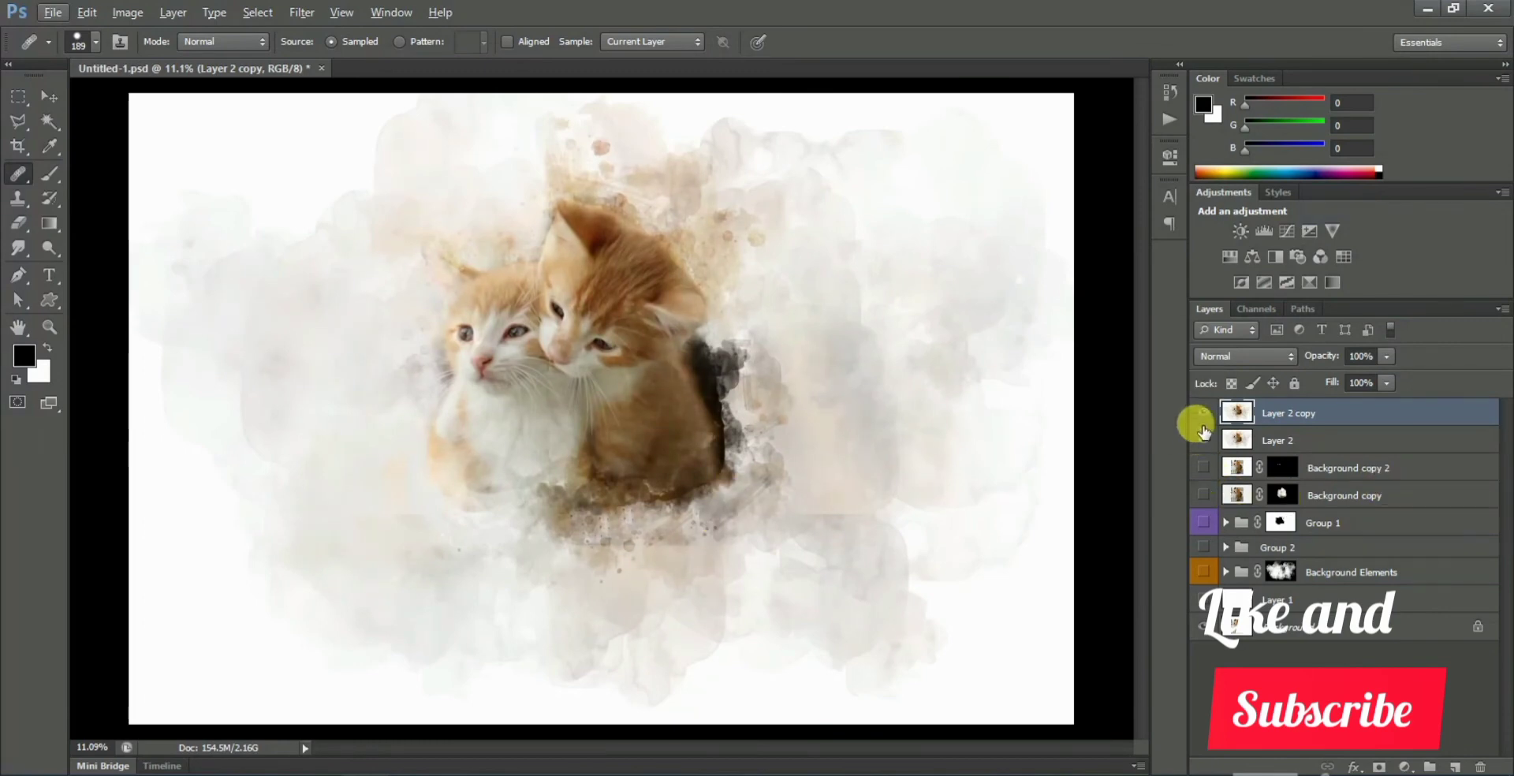
scroll(788, 426, "down", 1)
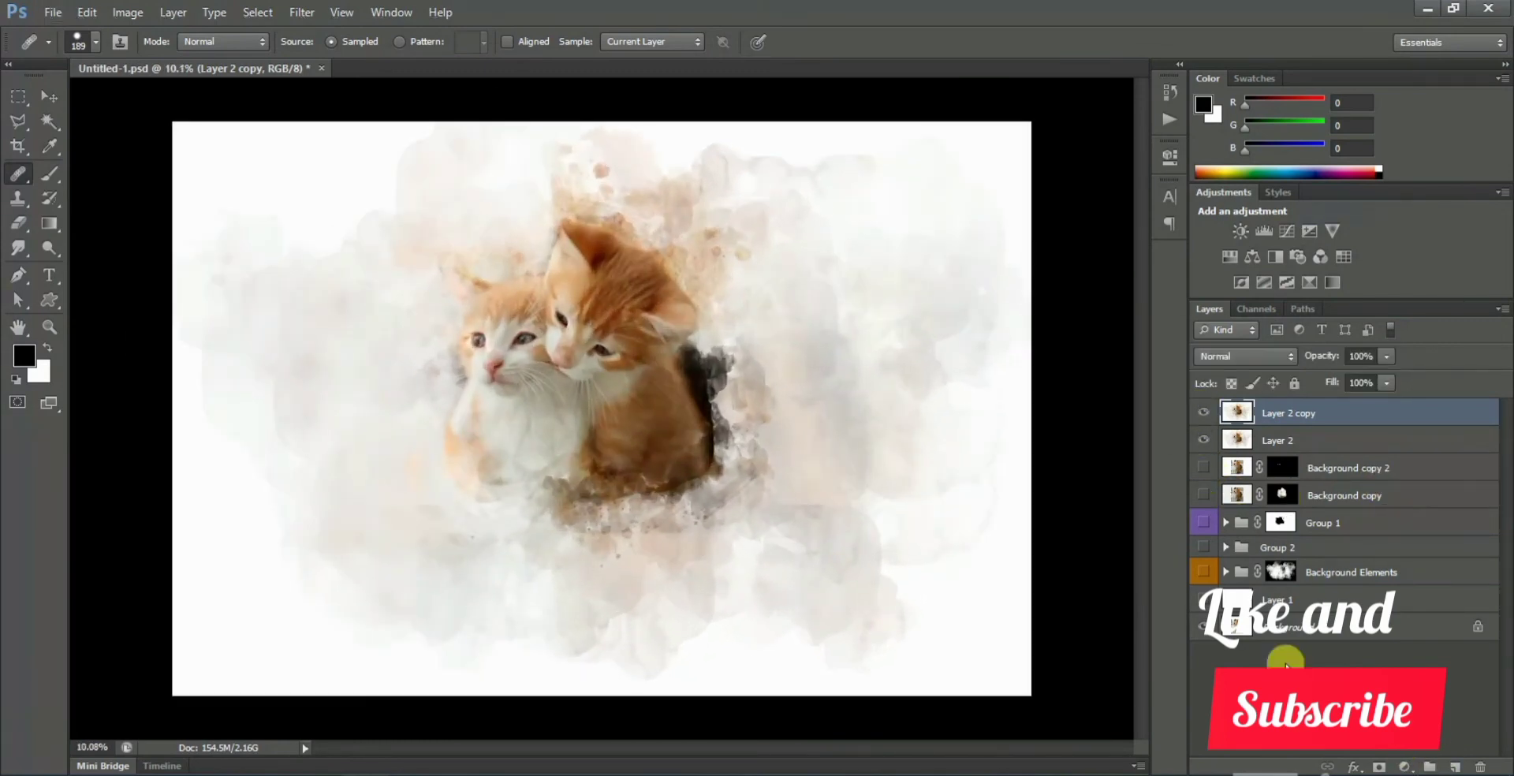
Add the text 'LOVE' below the kittens and shift it to the right.
key("t")
left_click(487, 584)
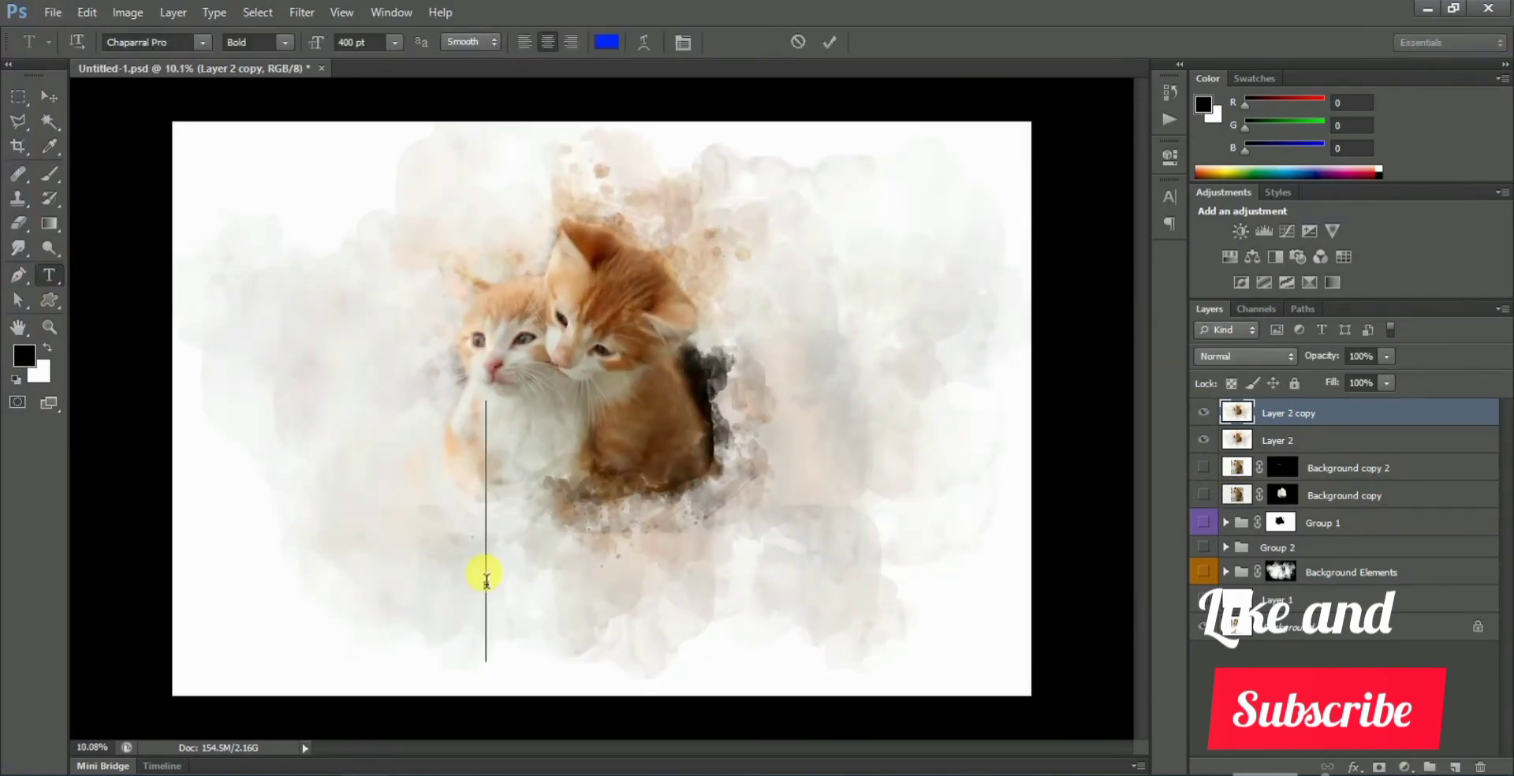
type("L")
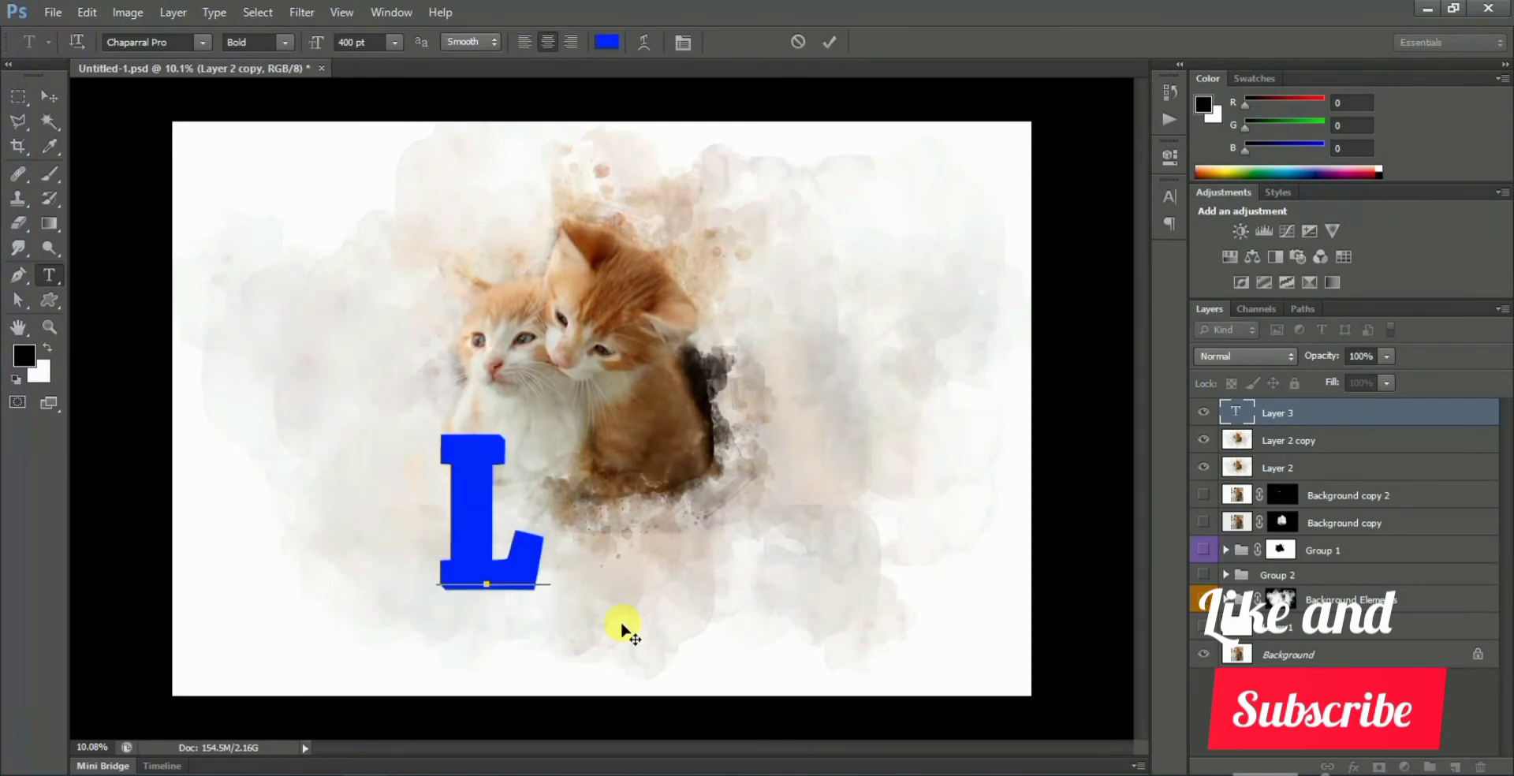
type("OVE")
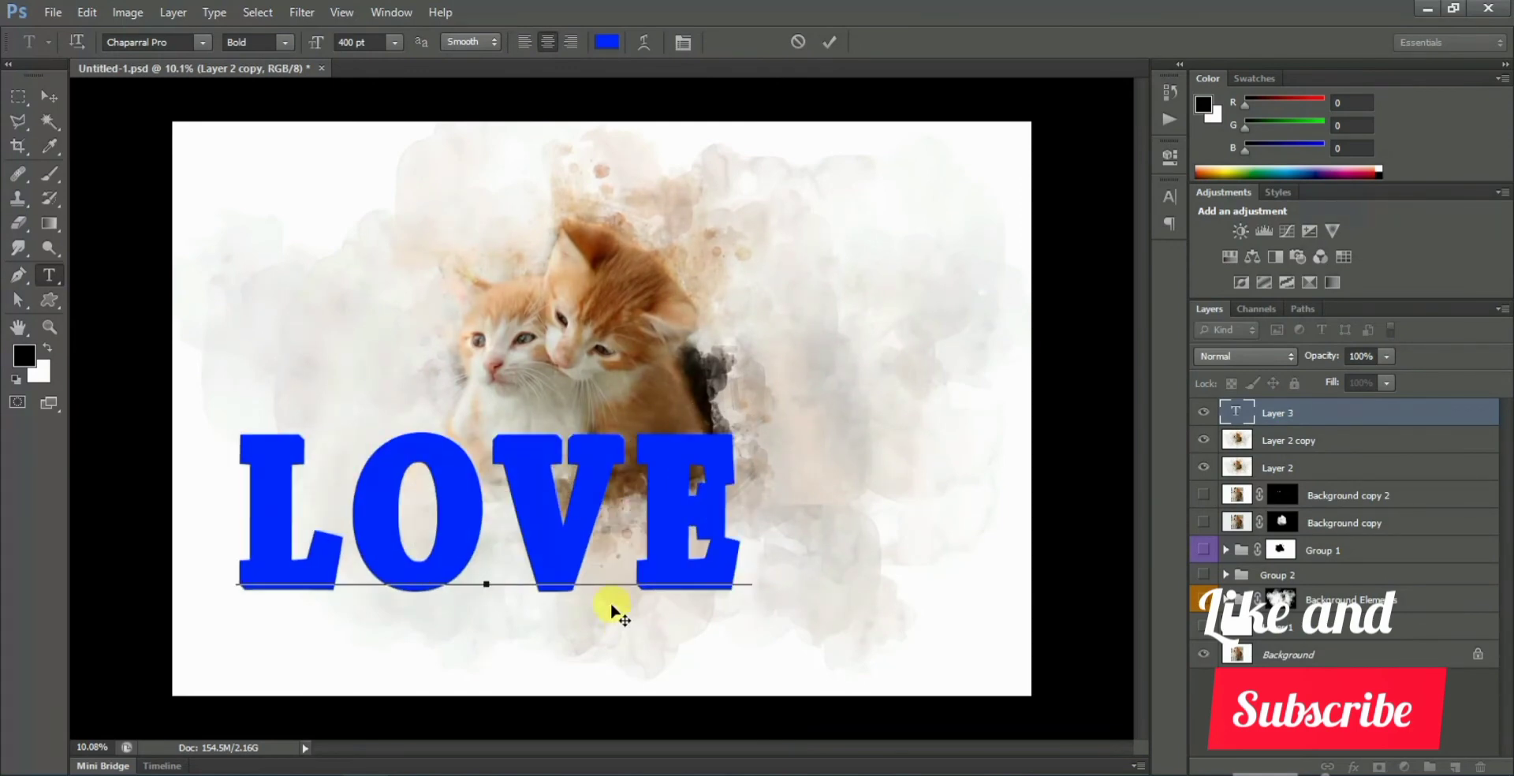
left_click_drag(686, 541, 796, 544)
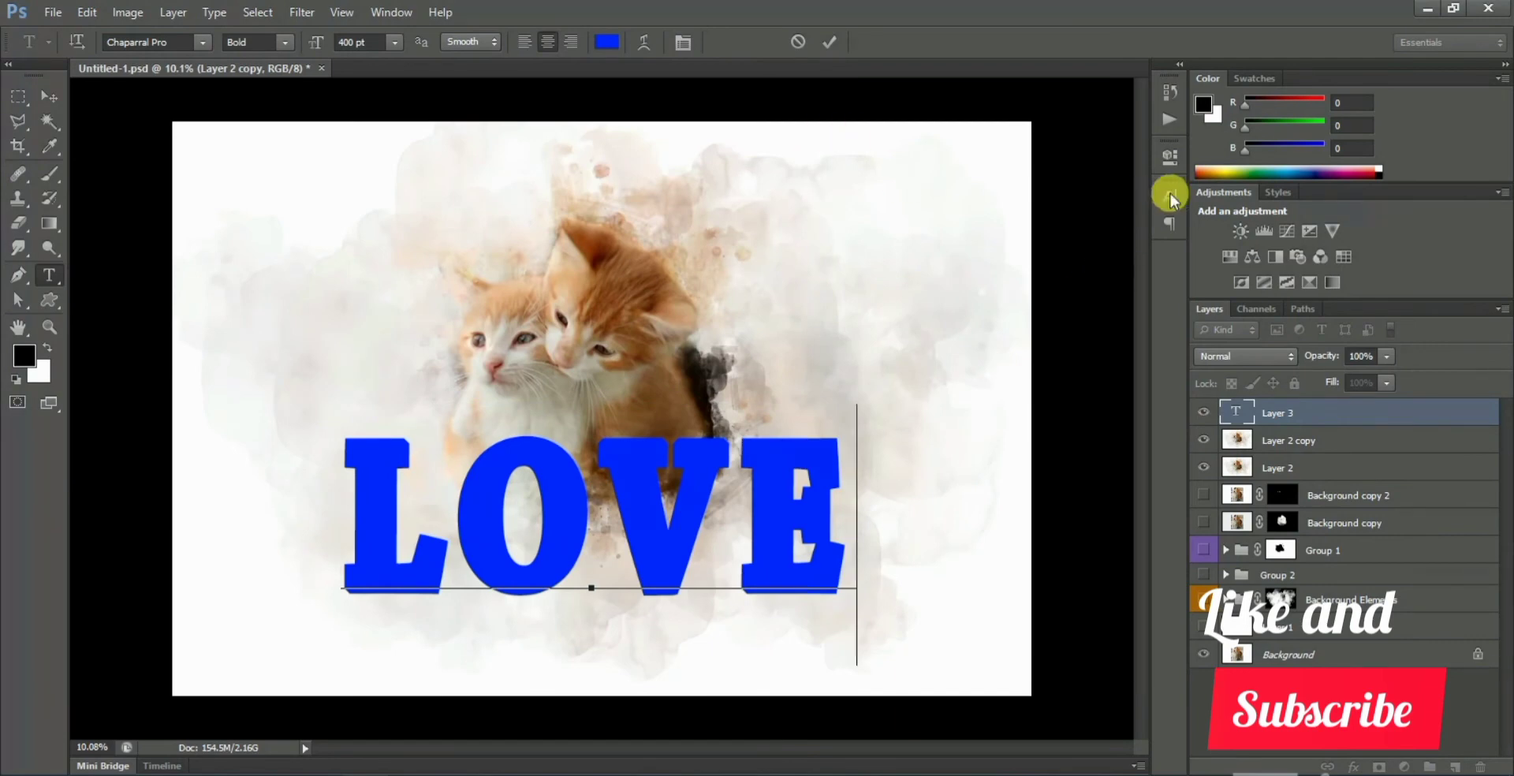
Set the LOVE text colour to black (000000).
key("ctrl+t")
left_click(1124, 298)
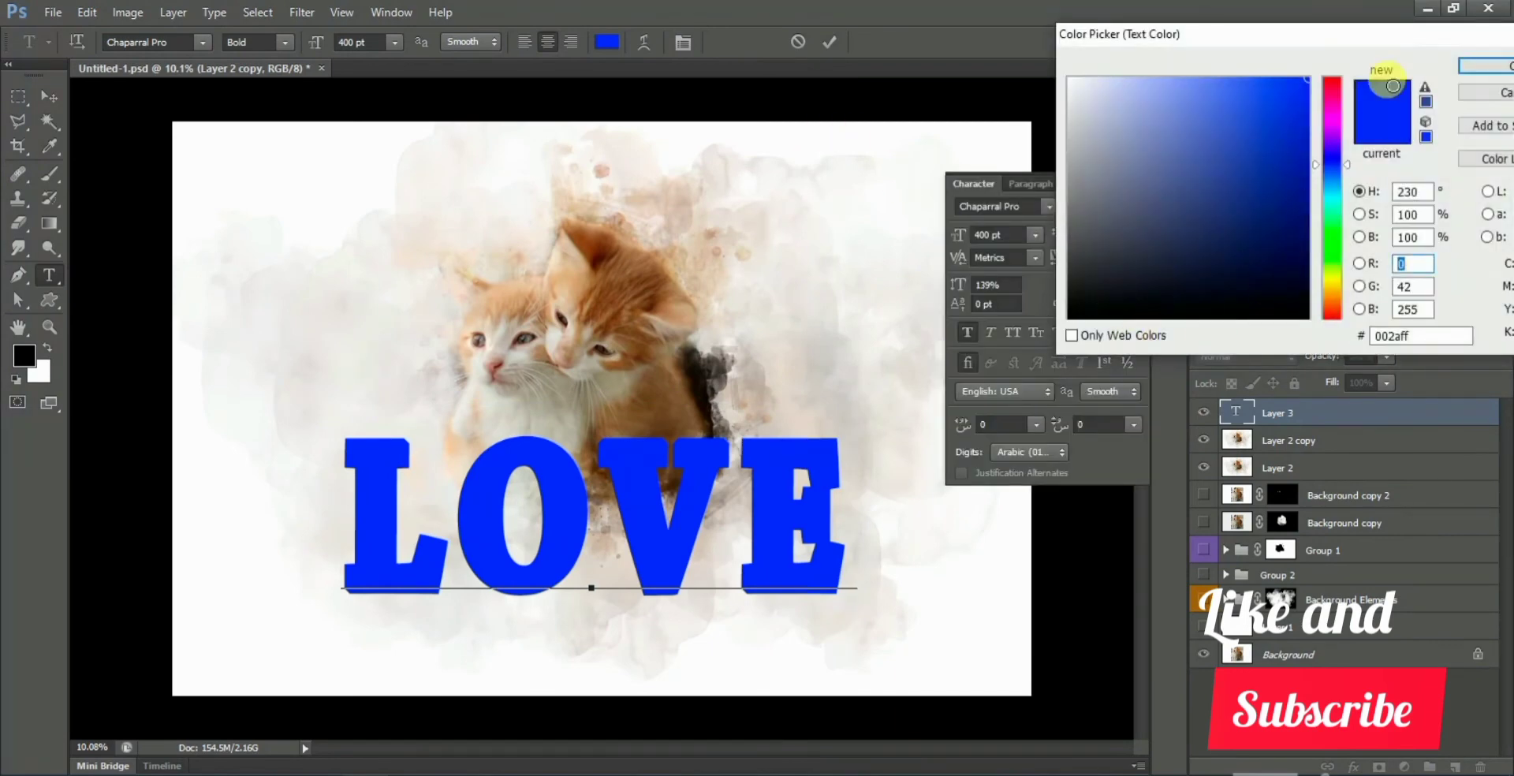
left_click_drag(972, 156, 875, 376)
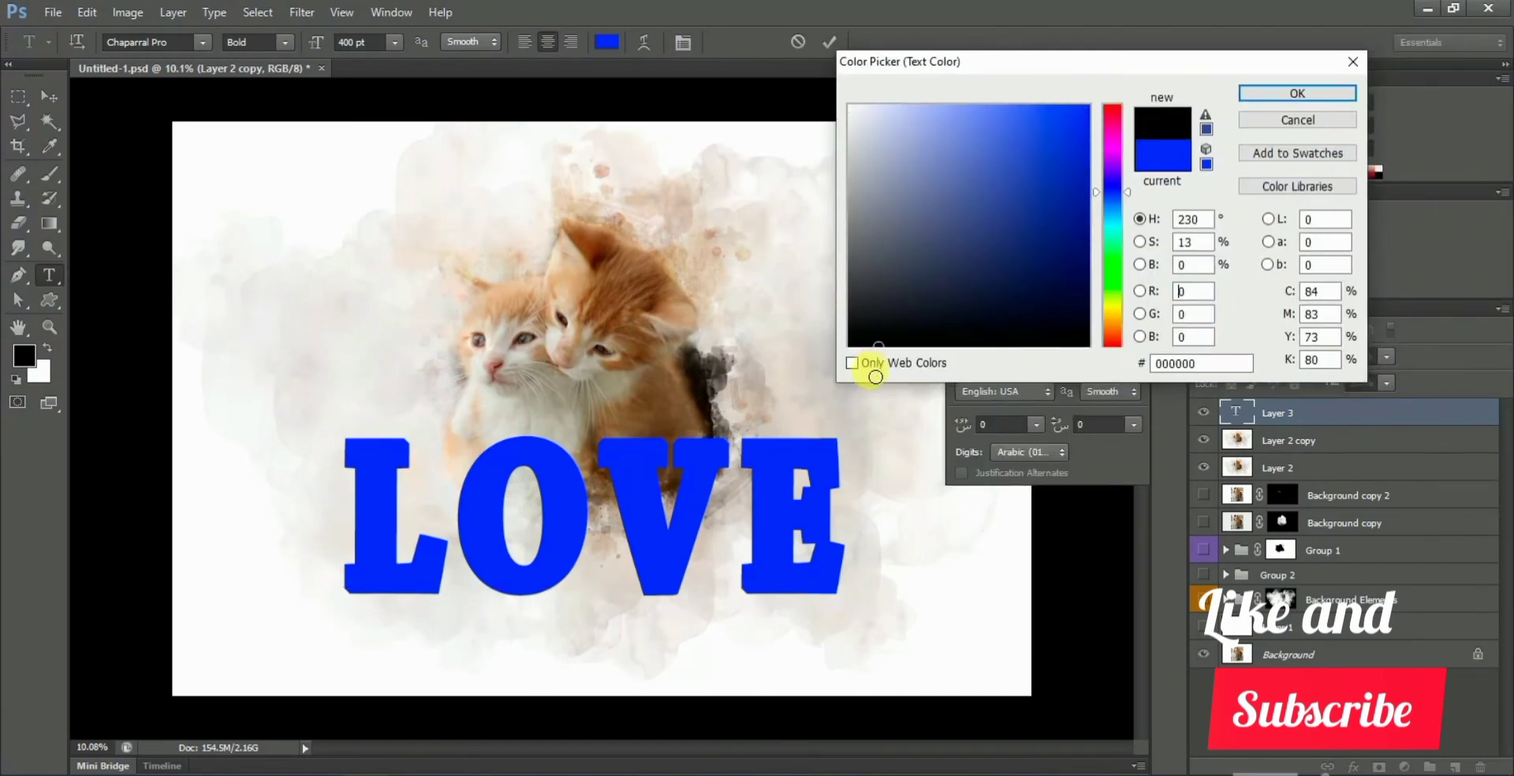
key("Return")
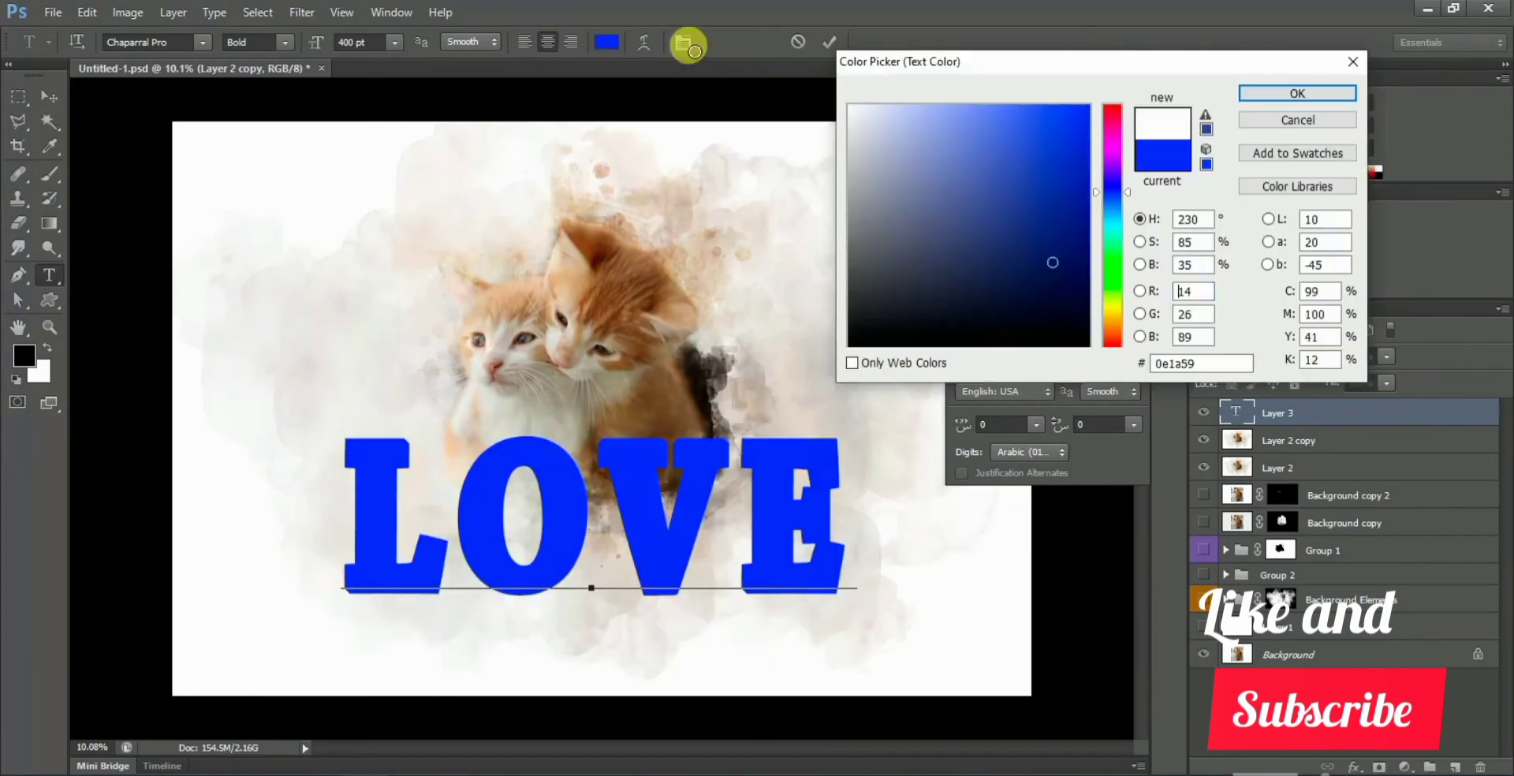
left_click(1298, 93)
Apply the Just Sunday font with tracking 480 and reposition the text.
left_click(1050, 206)
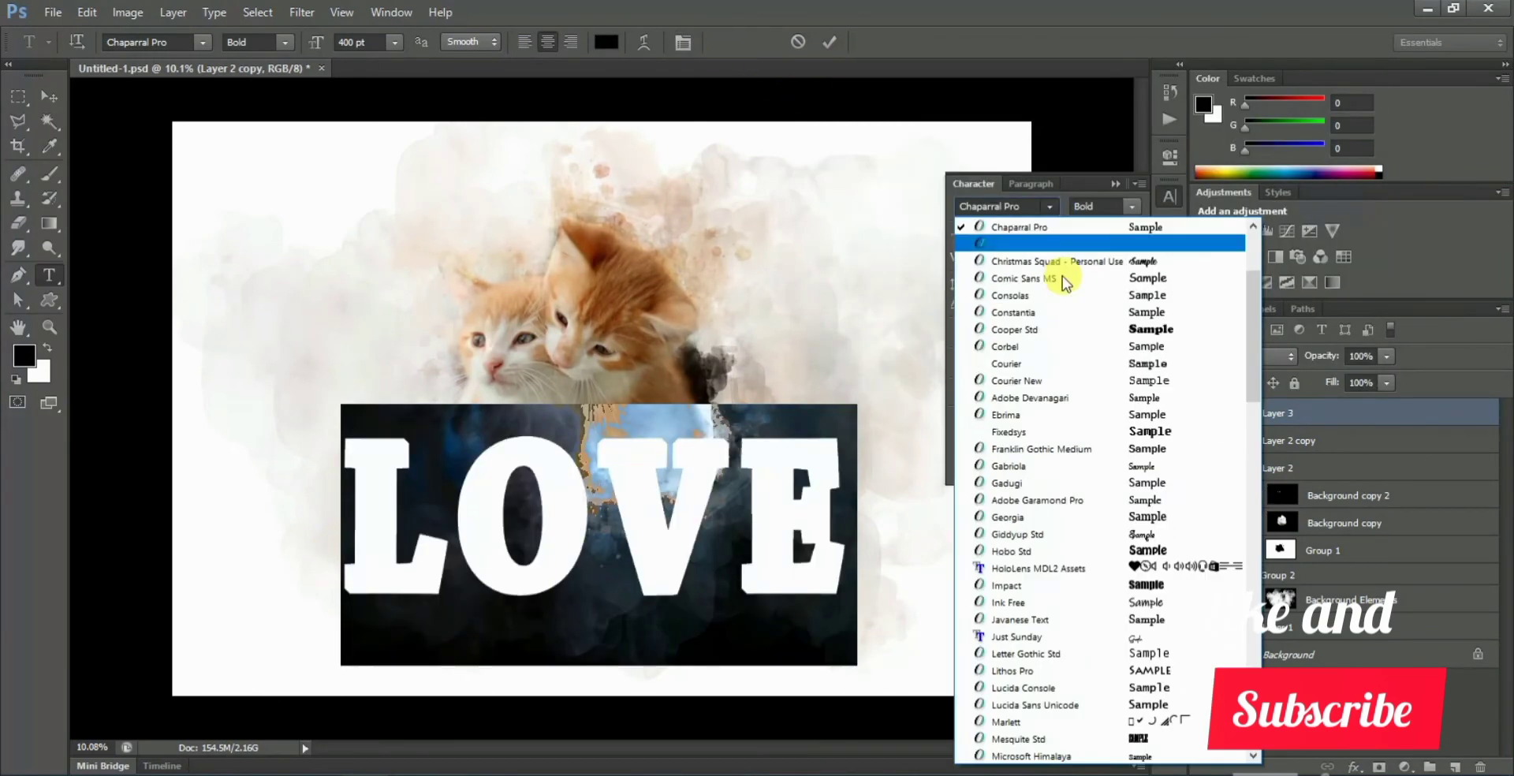
left_click_drag(1257, 371, 1255, 395)
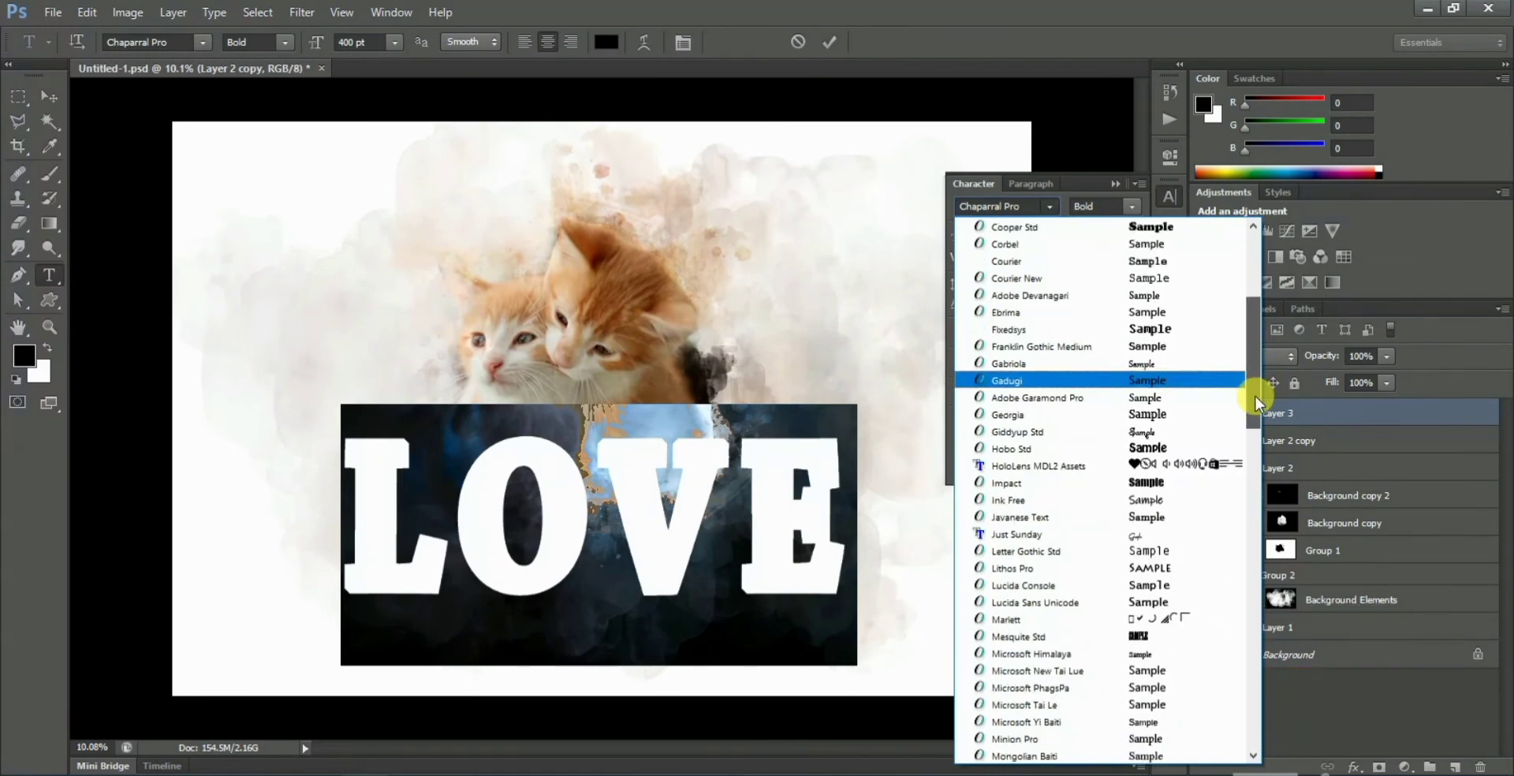
left_click(1055, 538)
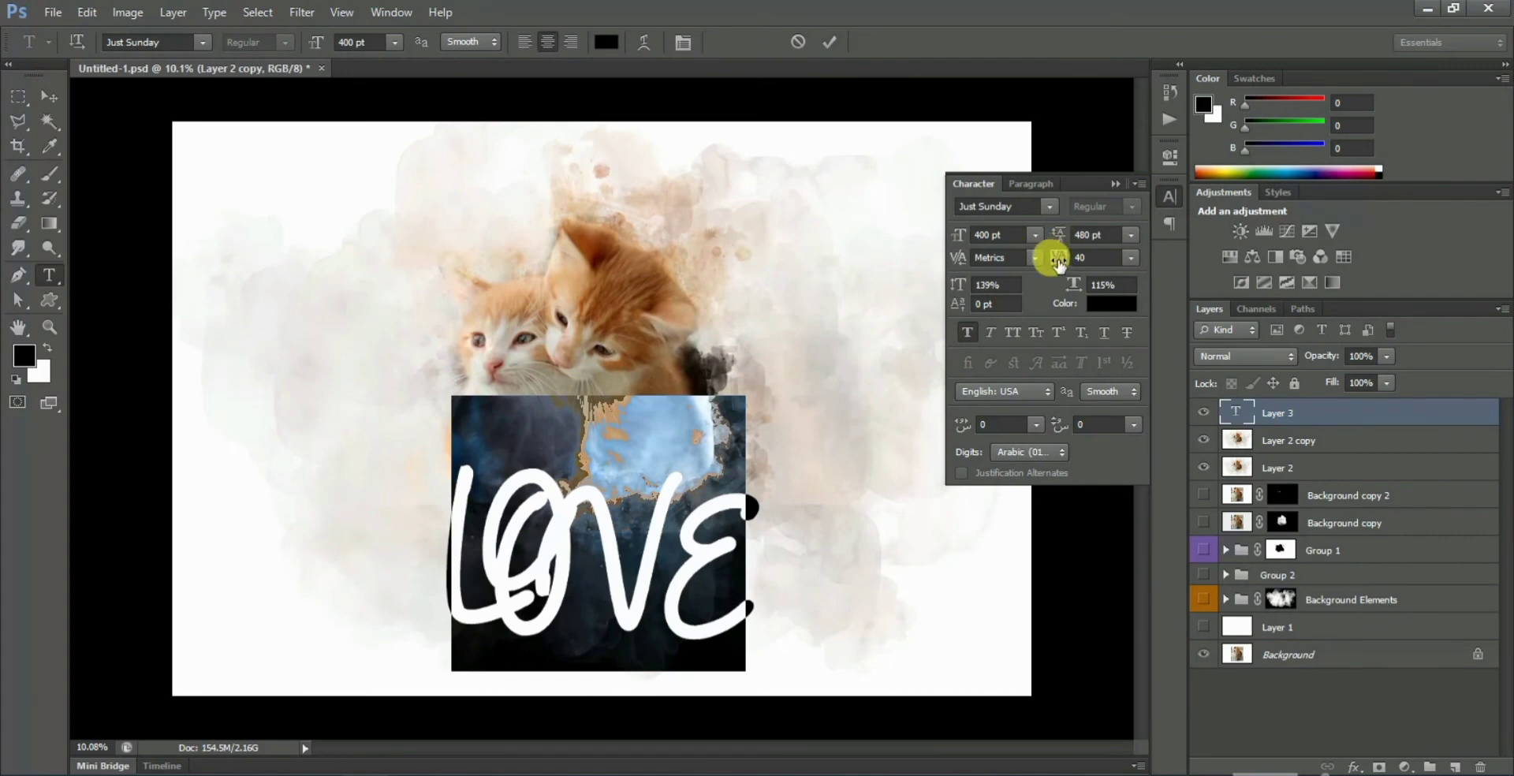
left_click_drag(1060, 263, 1075, 253)
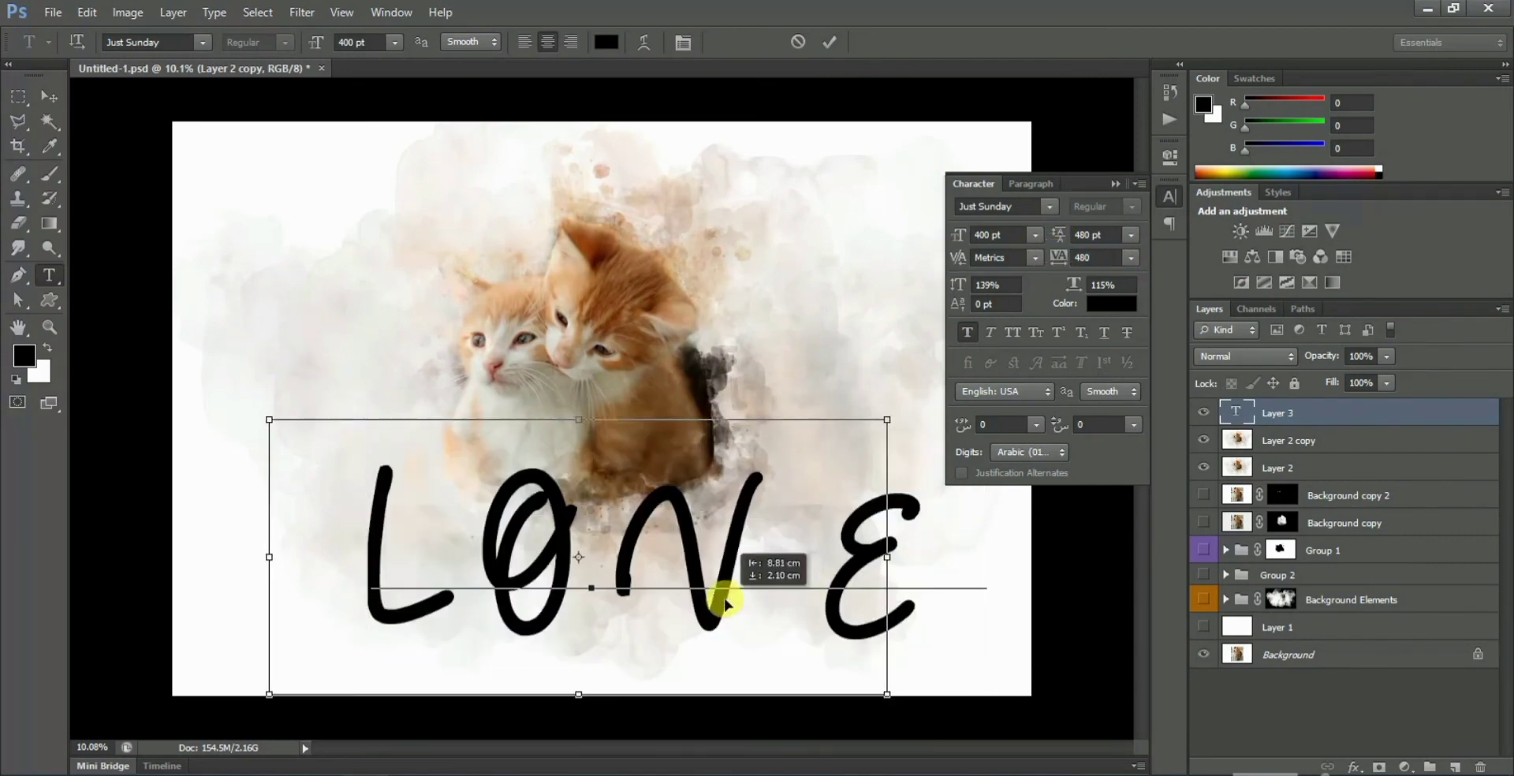
left_click_drag(723, 602, 736, 544)
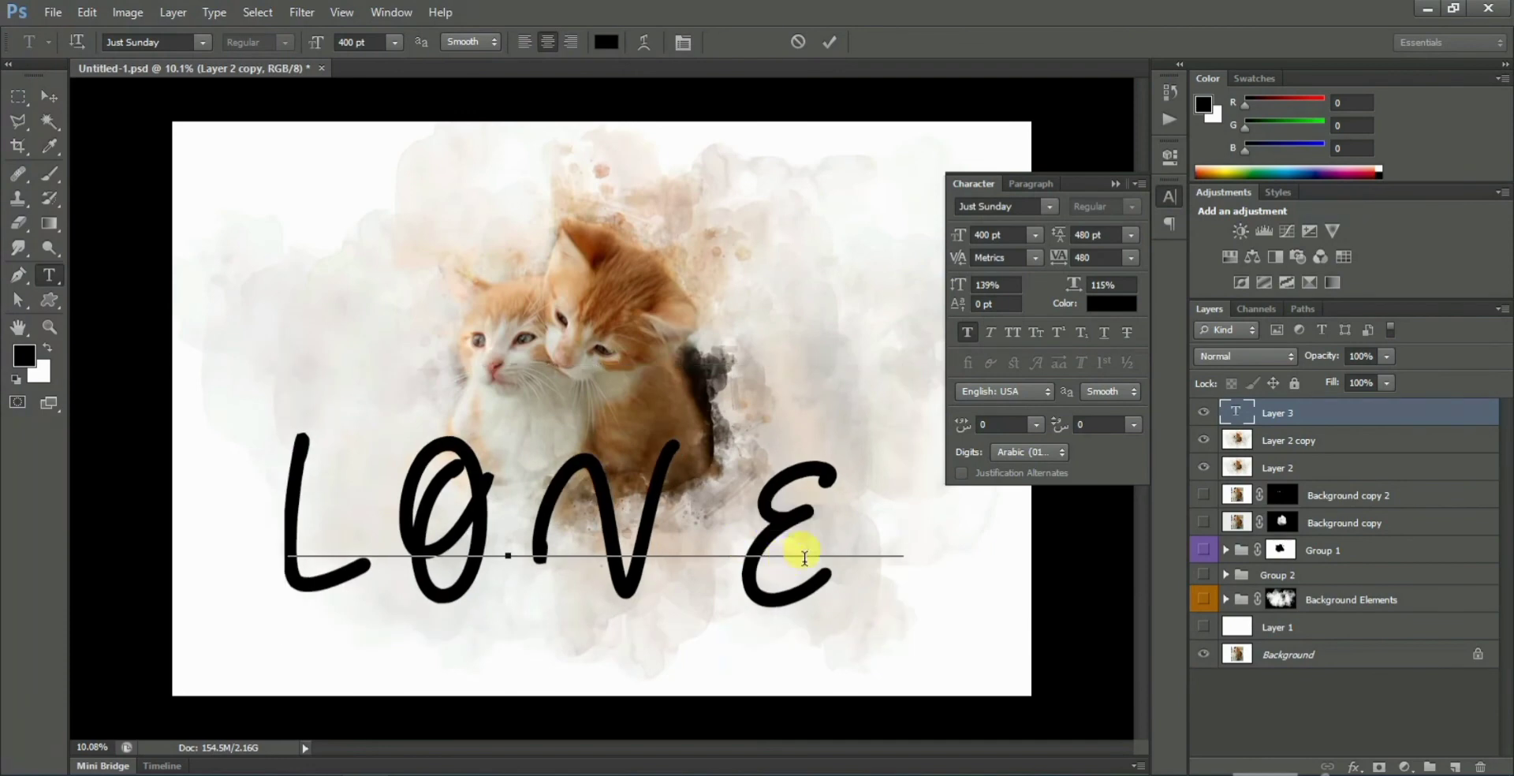
Replace the word LOVE with the title 'Lovly'.
key("ctrl+a")
key("BackSpace")
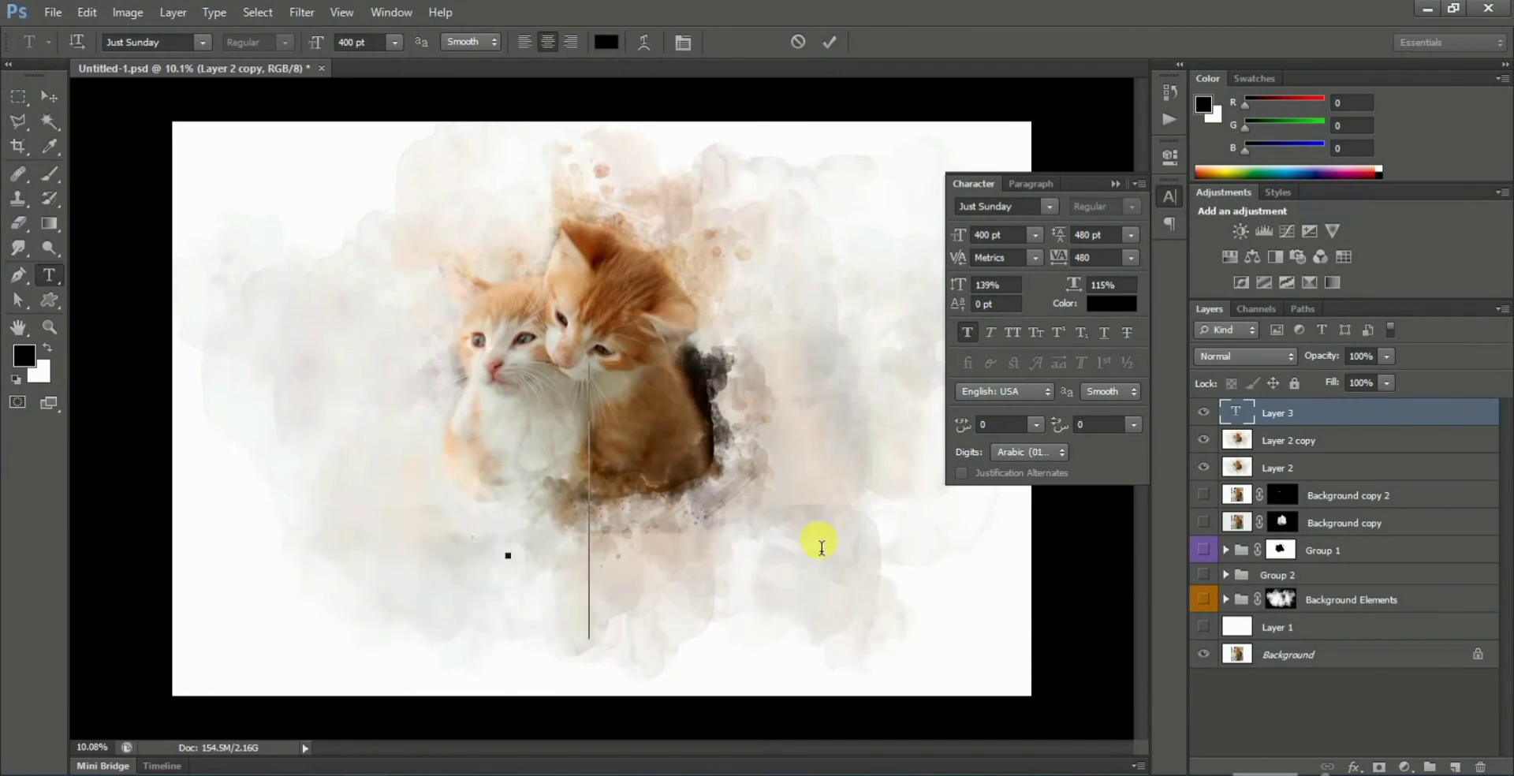
type("lovely")
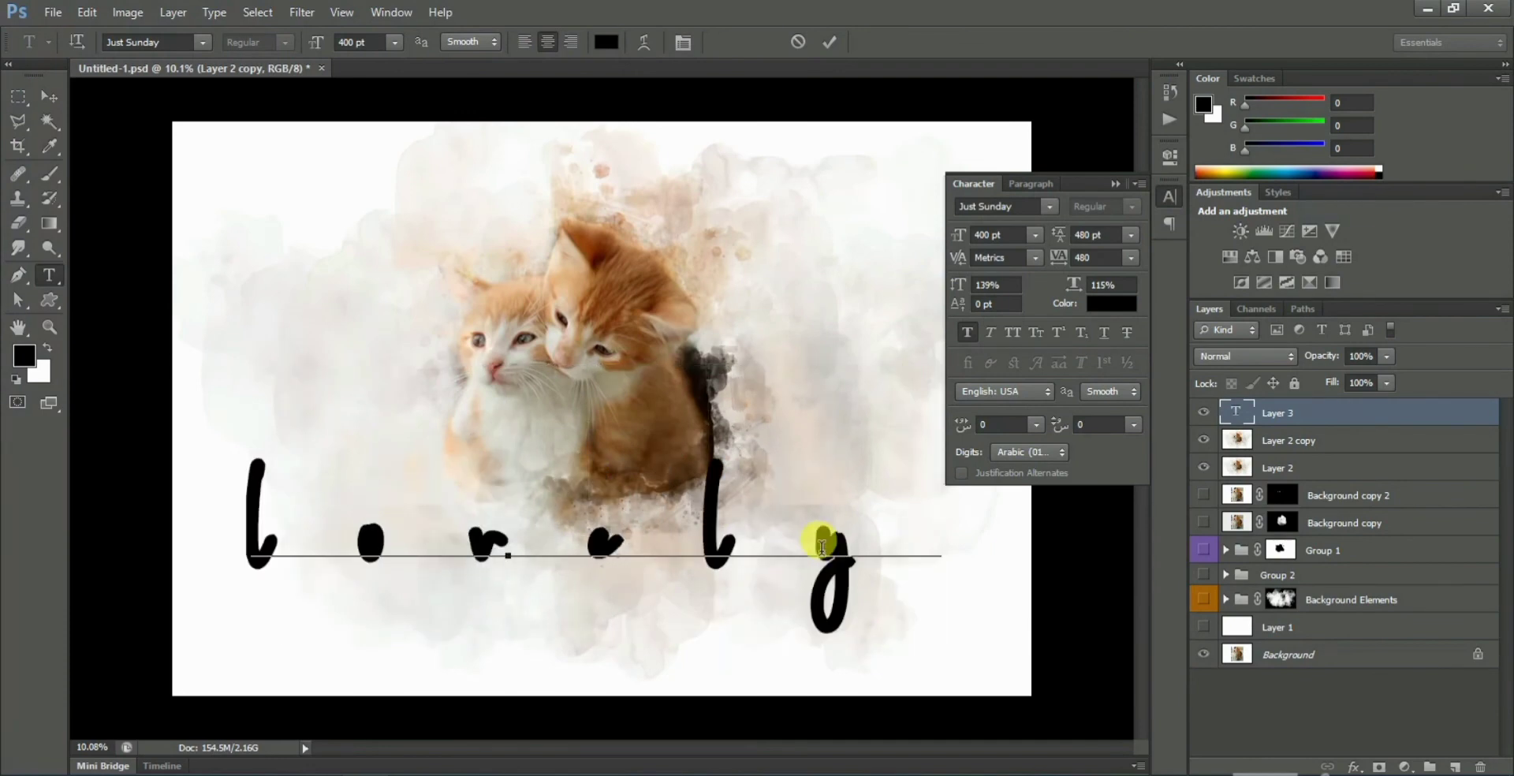
key("ctrl+a")
key("BackSpace")
type("l")
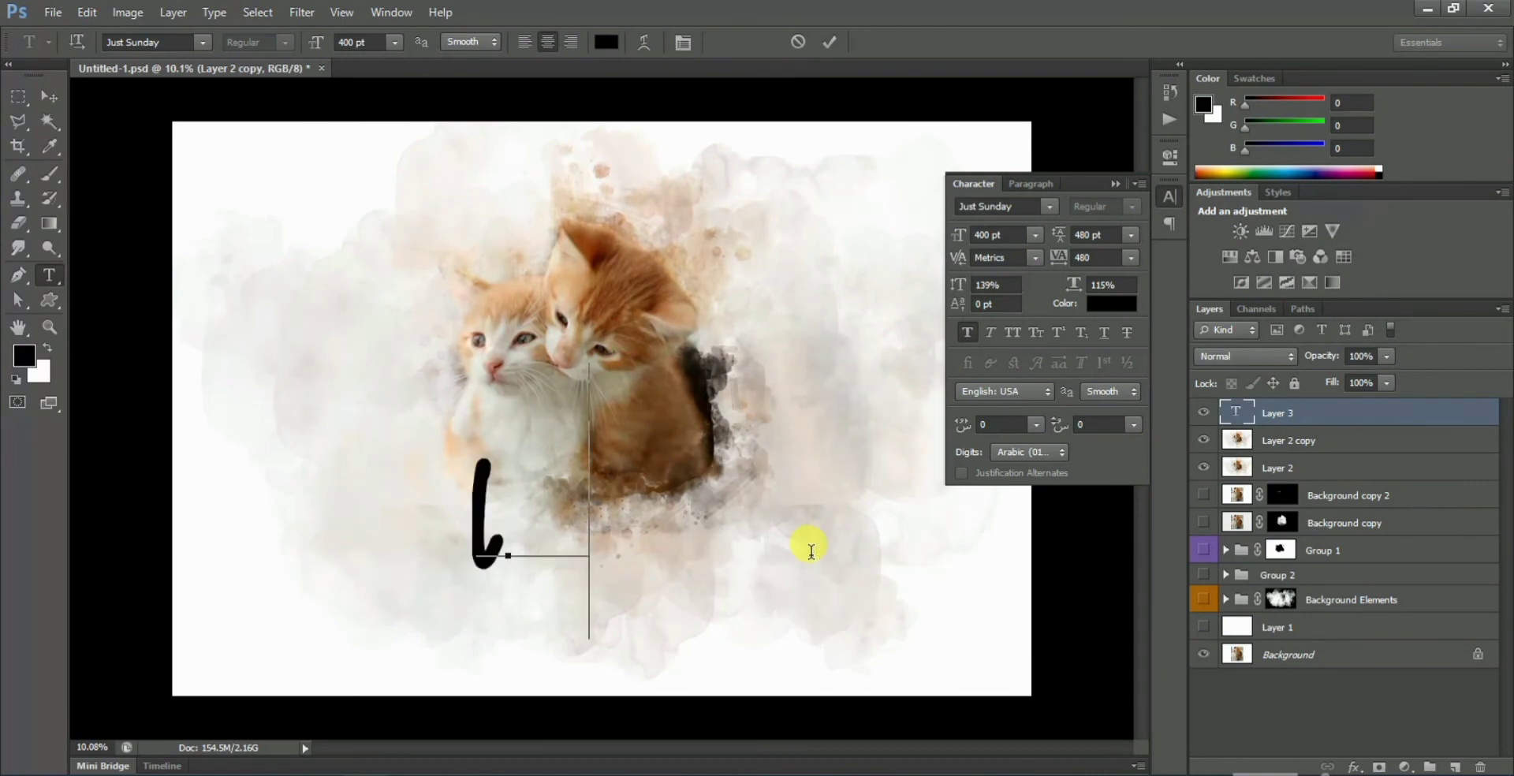
type("o")
key("BackSpace")
key("BackSpace")
type("Lo")
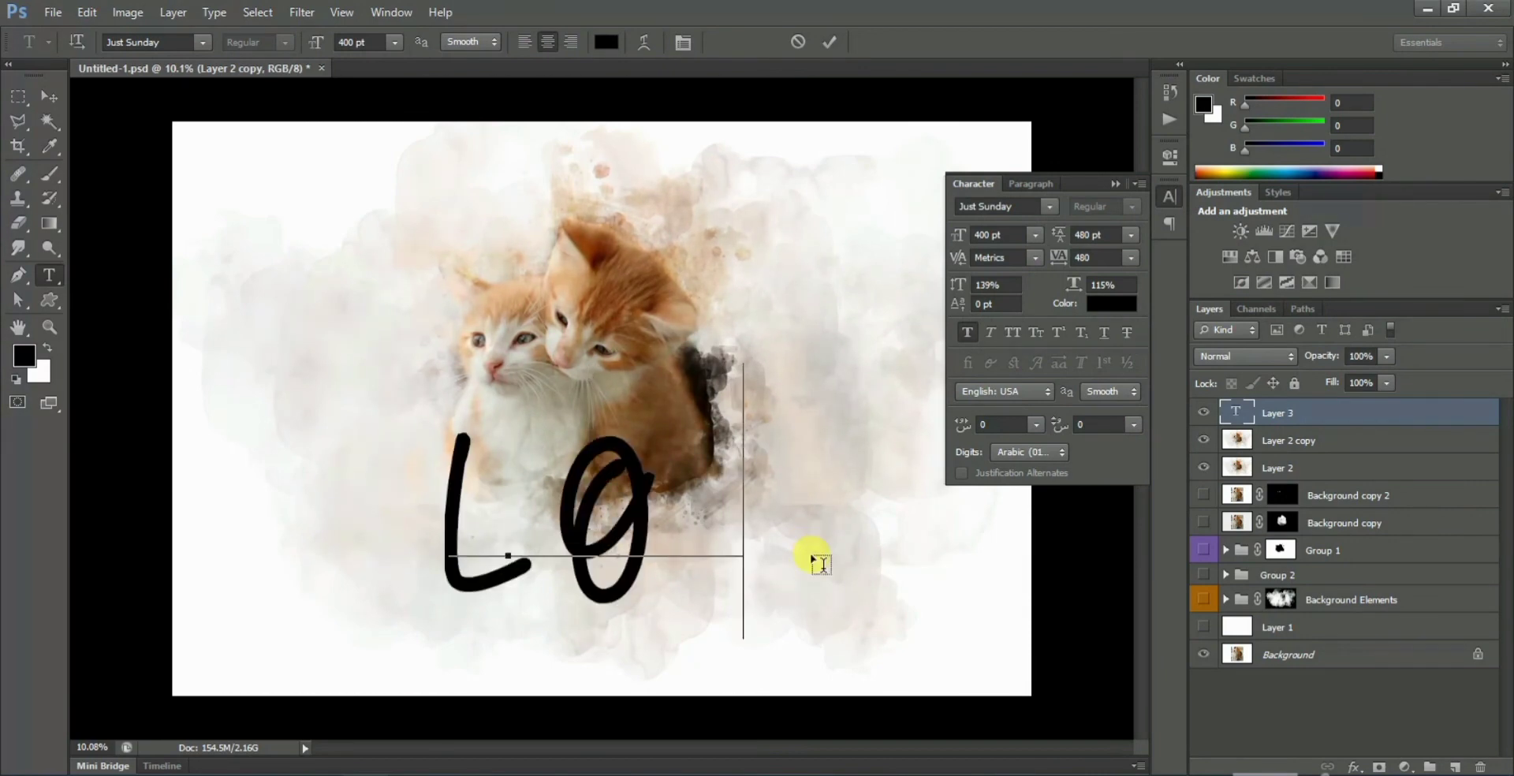
type("v")
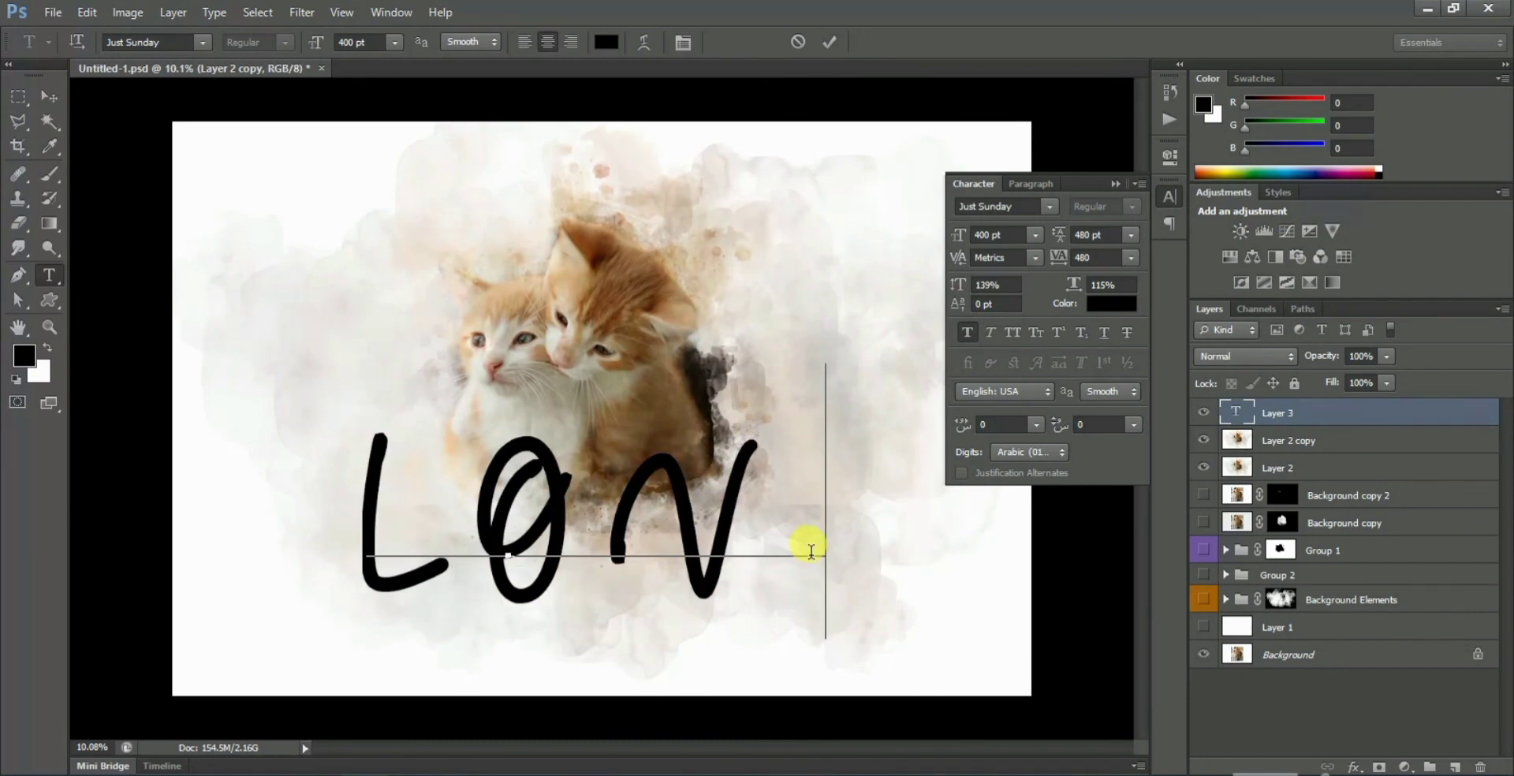
type("ly")
Scale the title down to about half size (193.14 pt) and commit it.
mouse_move(965, 637)
left_mouse_down()
mouse_move(764, 523)
mouse_move(754, 556)
left_mouse_up()
scroll(698, 517, "up", 2)
scroll(684, 546, "down", 2)
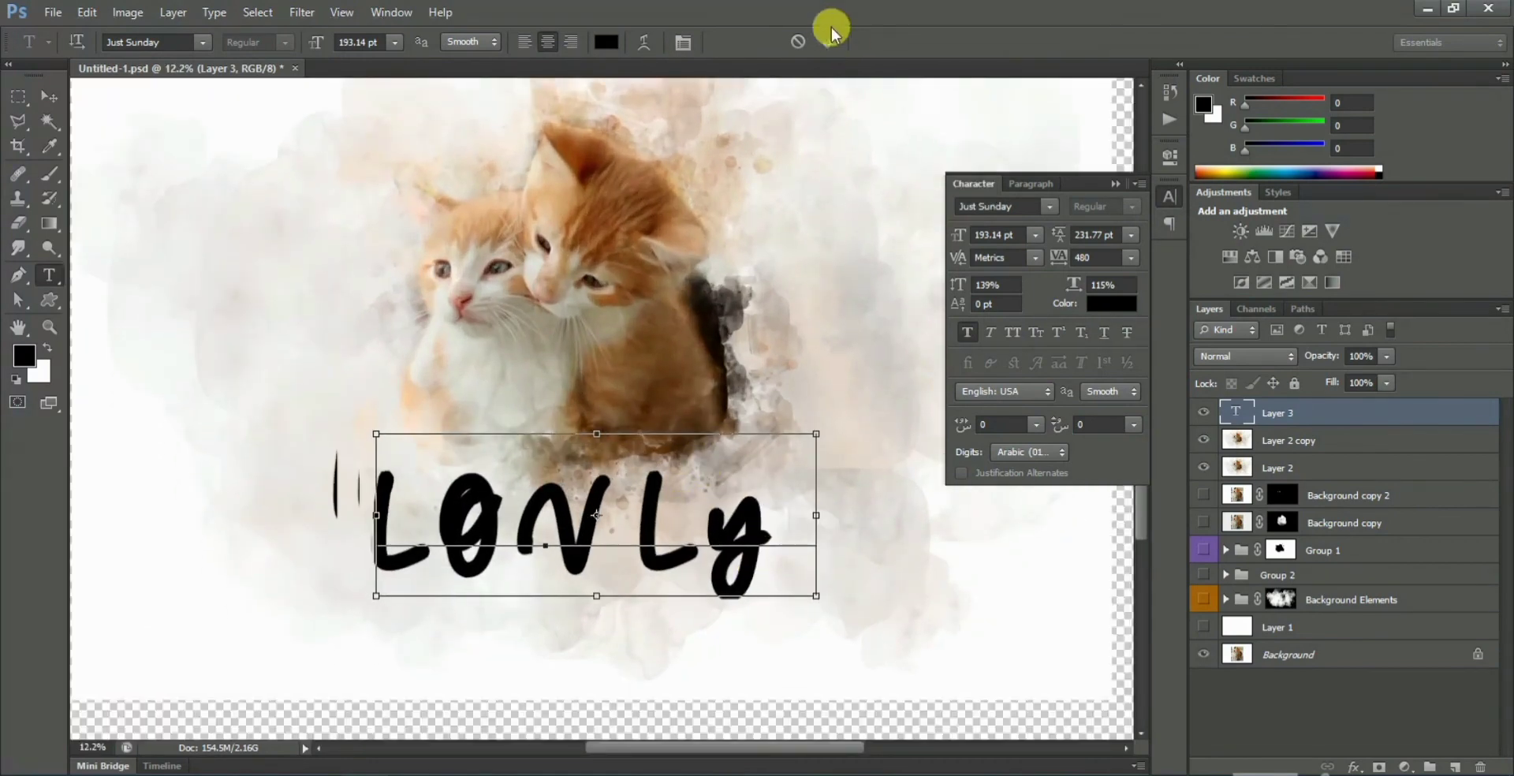
left_click(772, 418)
scroll(733, 473, "down", 1)
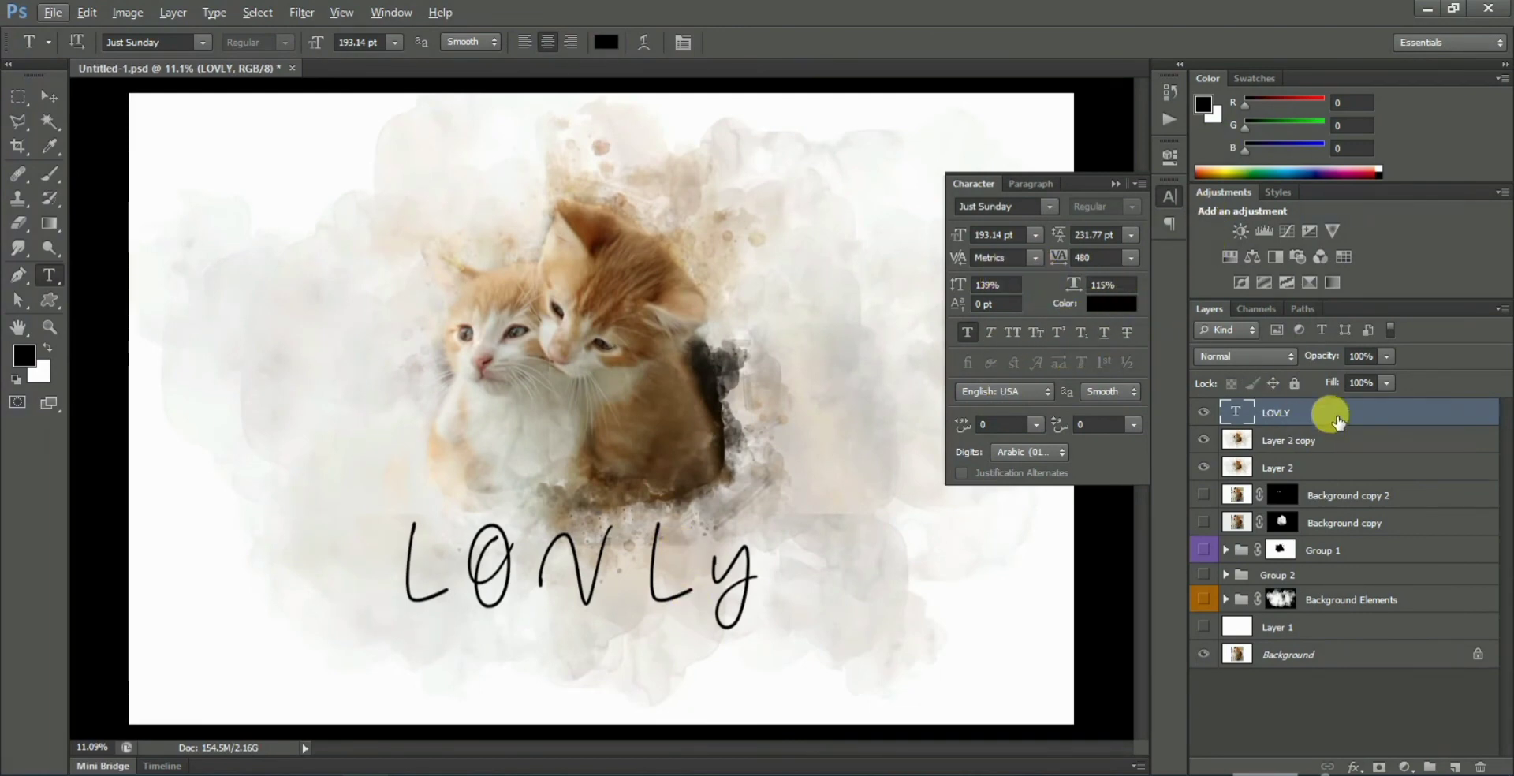
Add a violet-orange Gradient Overlay angled about 122° to the LOVLY title layer.
double_click(1336, 413)
left_click(1019, 273)
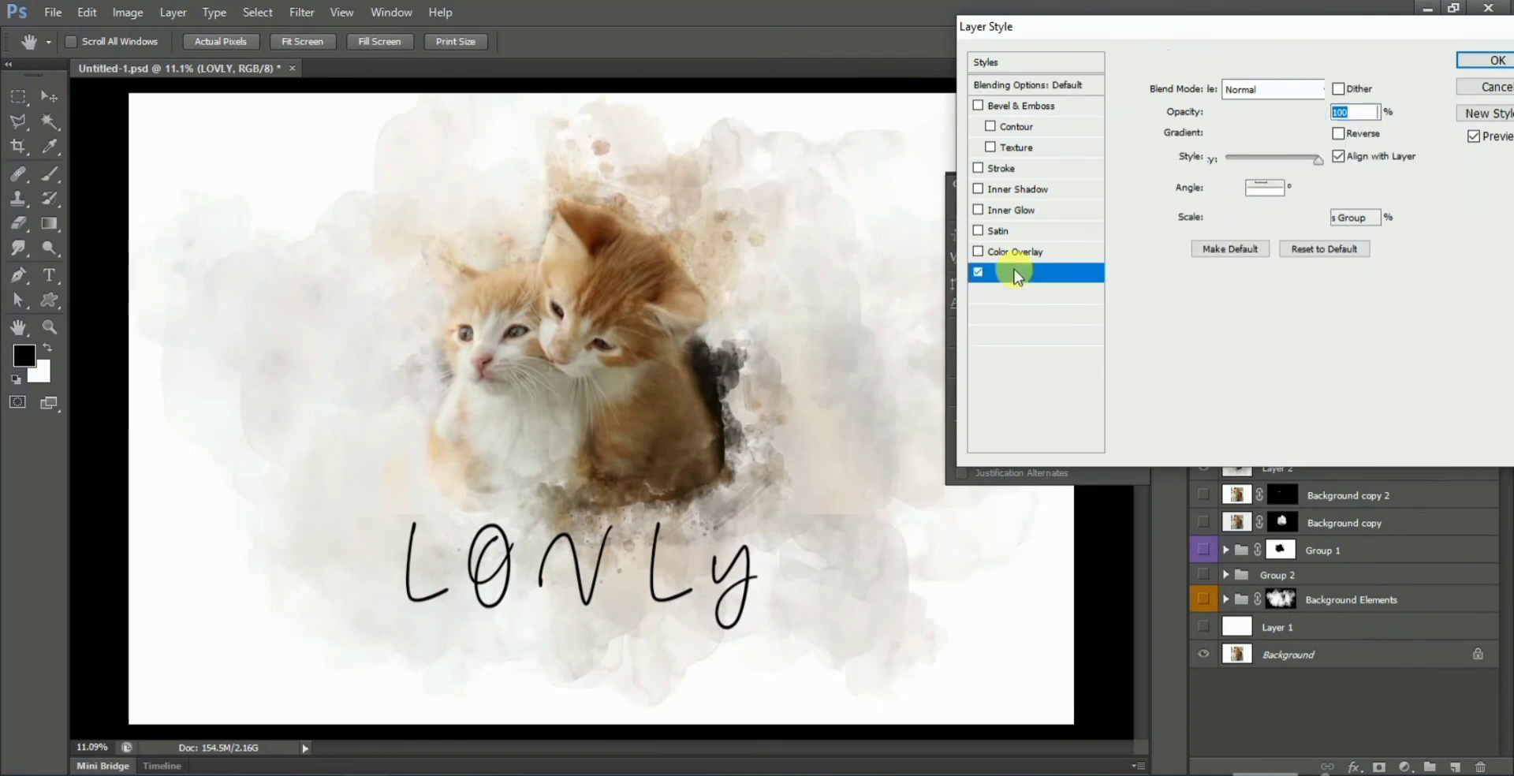
left_click(1315, 134)
left_click(1294, 169)
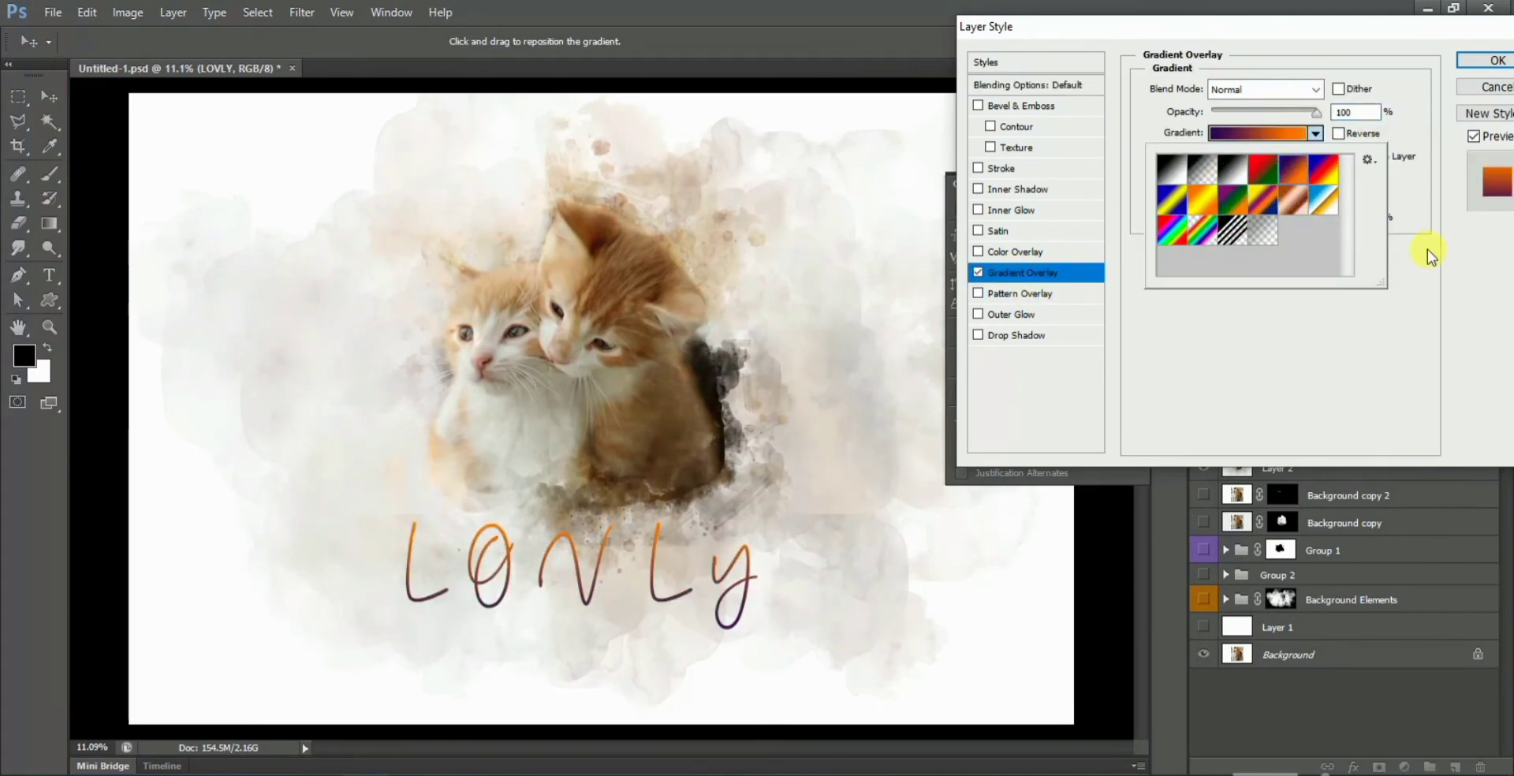
left_click(1338, 192)
left_click_drag(1222, 185, 1224, 186)
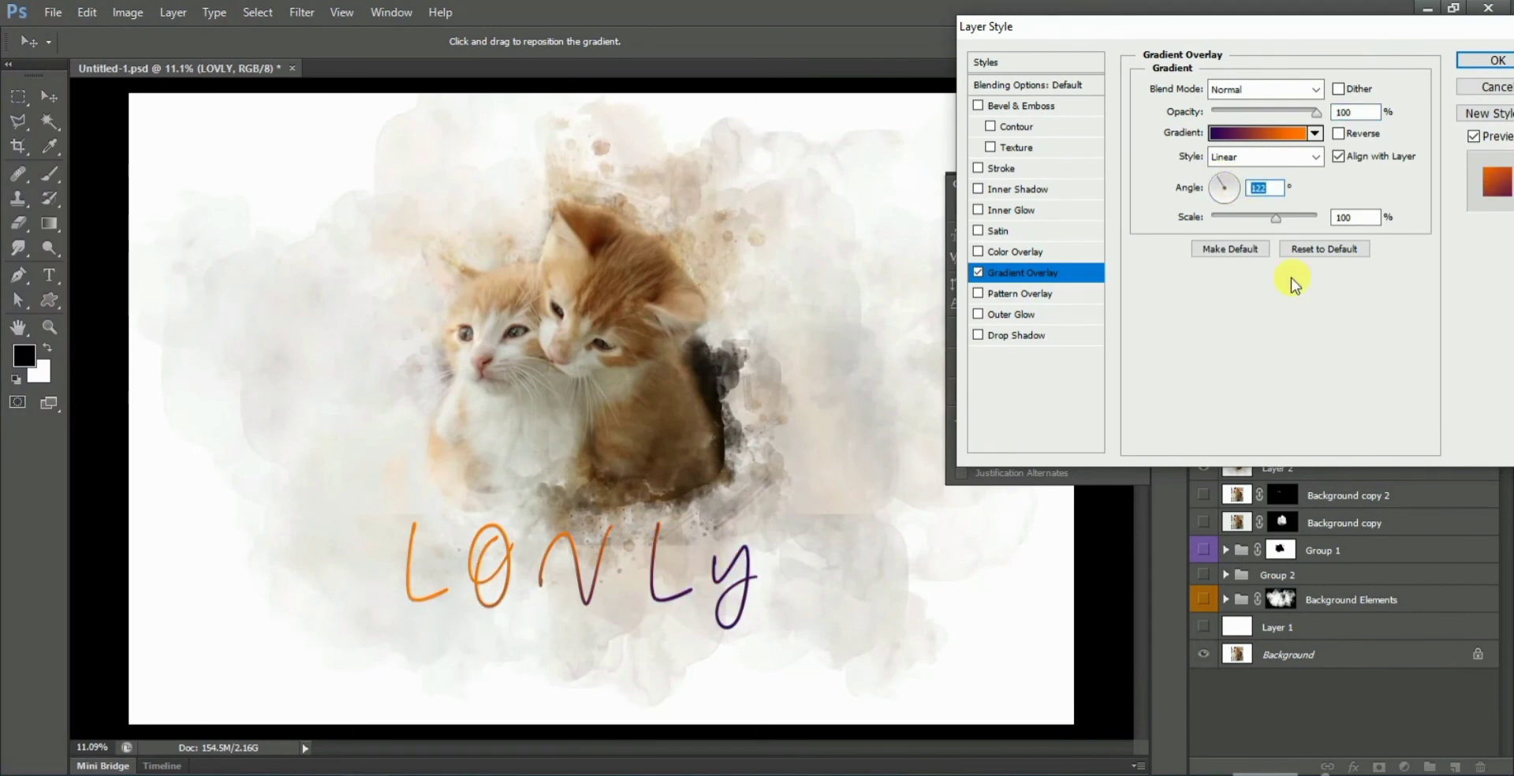
left_click(1491, 63)
key("ctrl+minus")
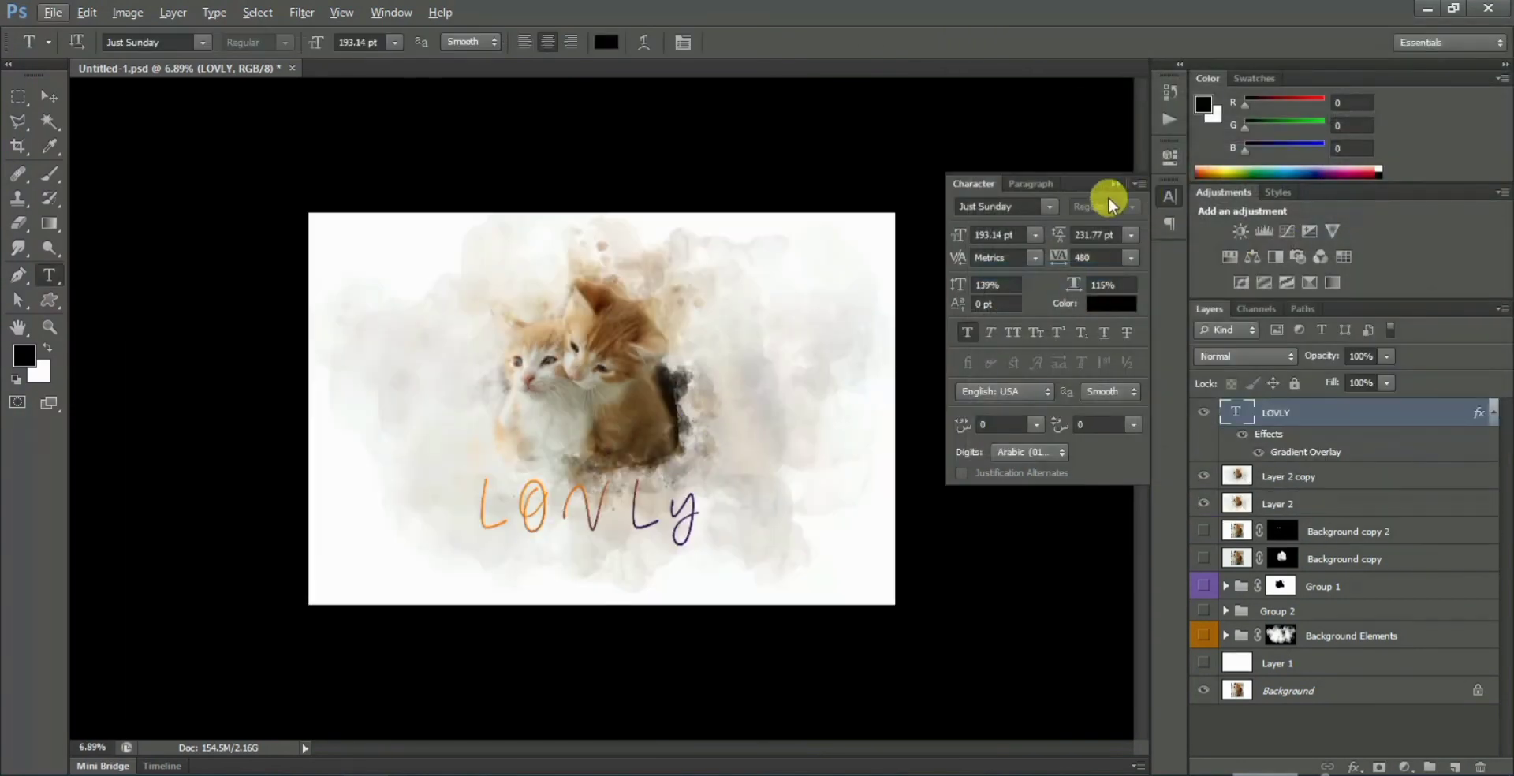
left_click(1106, 206)
scroll(791, 392, "up", 2)
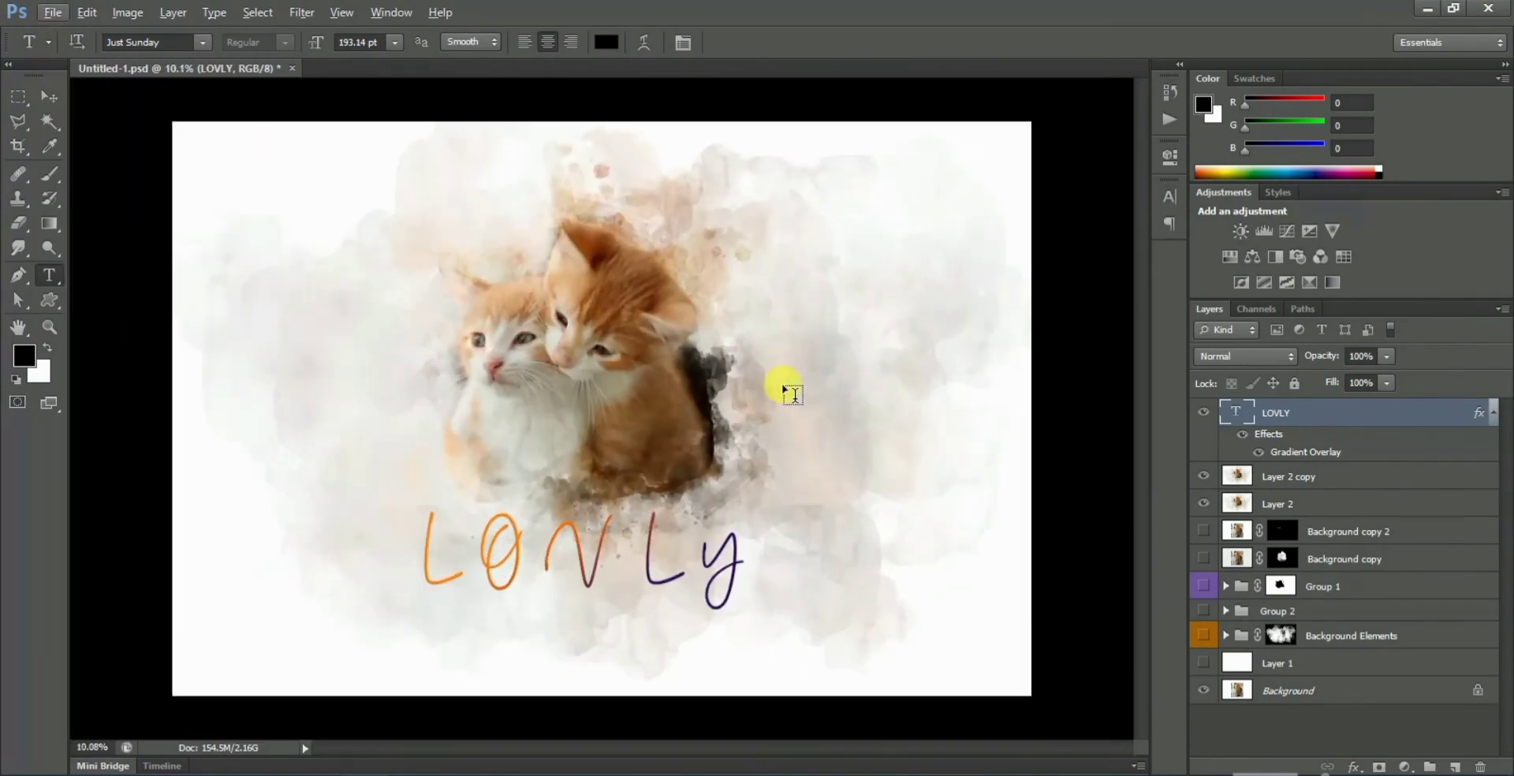